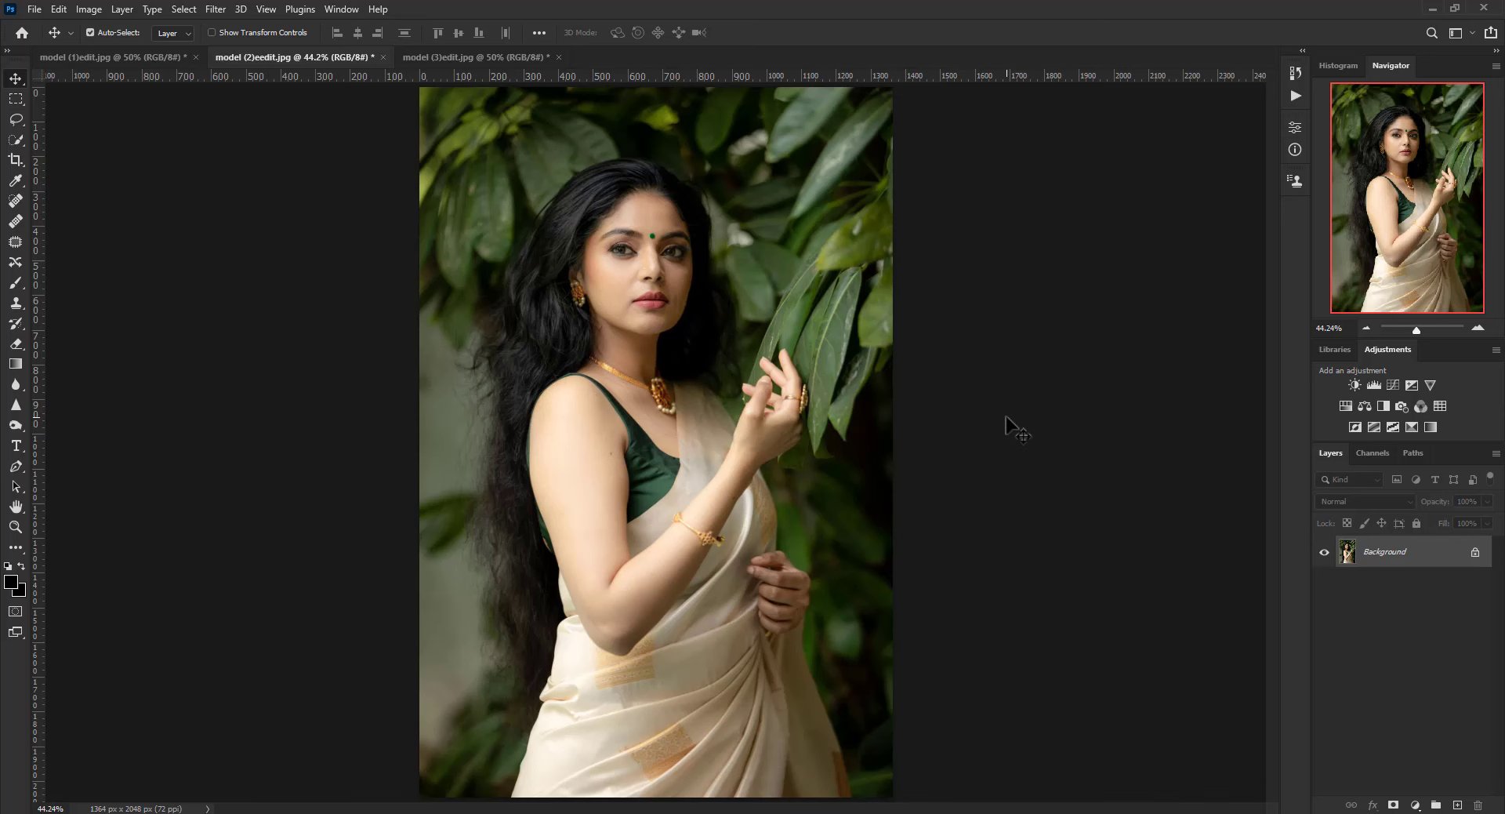
# Drag the Background layer onto New Layer to create a Background copy
pyautogui.moveTo(1391, 560); pyautogui.dragTo(1459, 805)
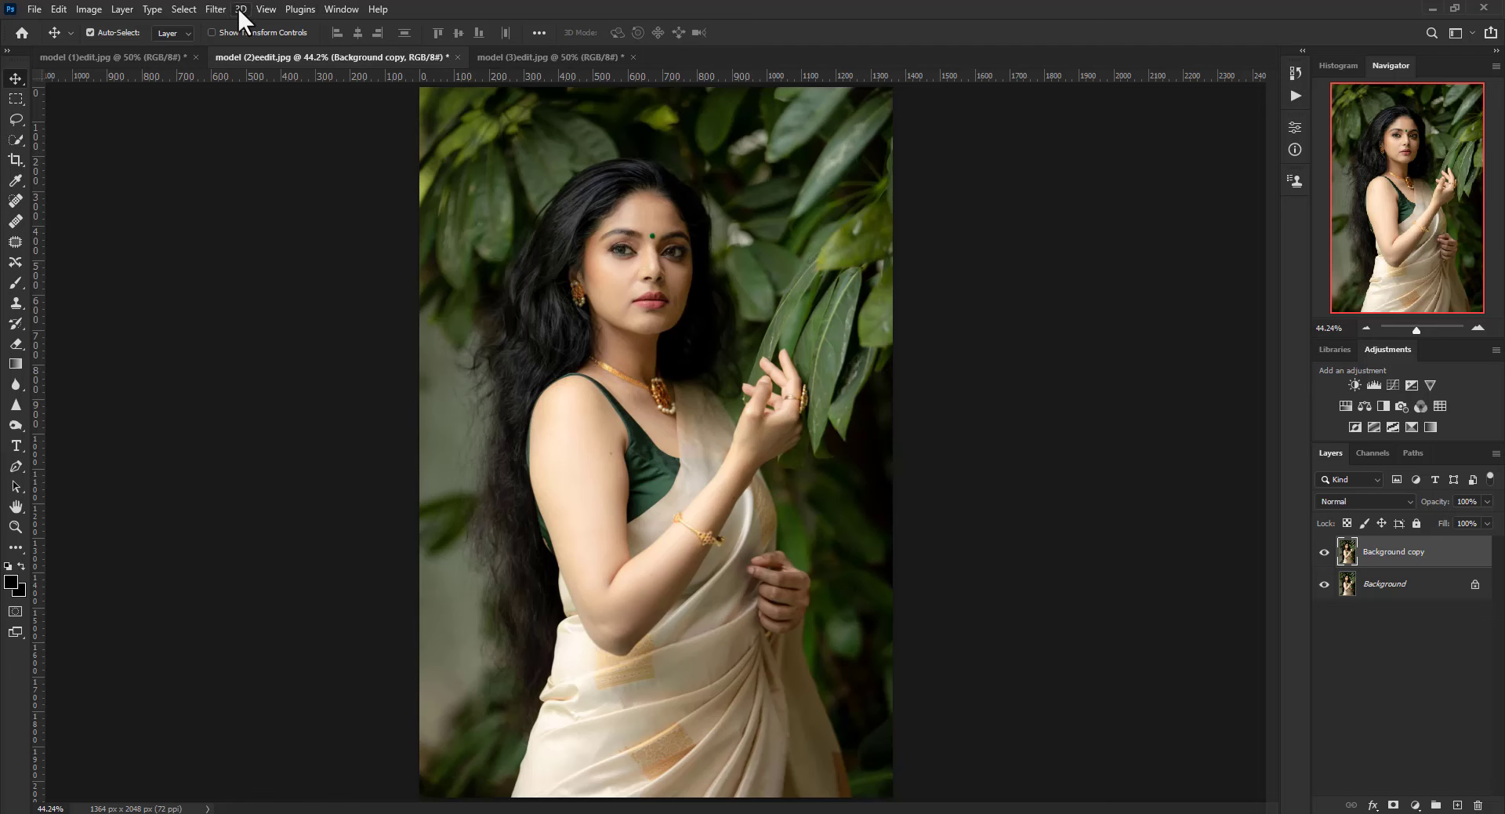
# Open the Camera Raw Filter on the copy and set Temperature +11 and Tint +5
pyautogui.click(216, 9)
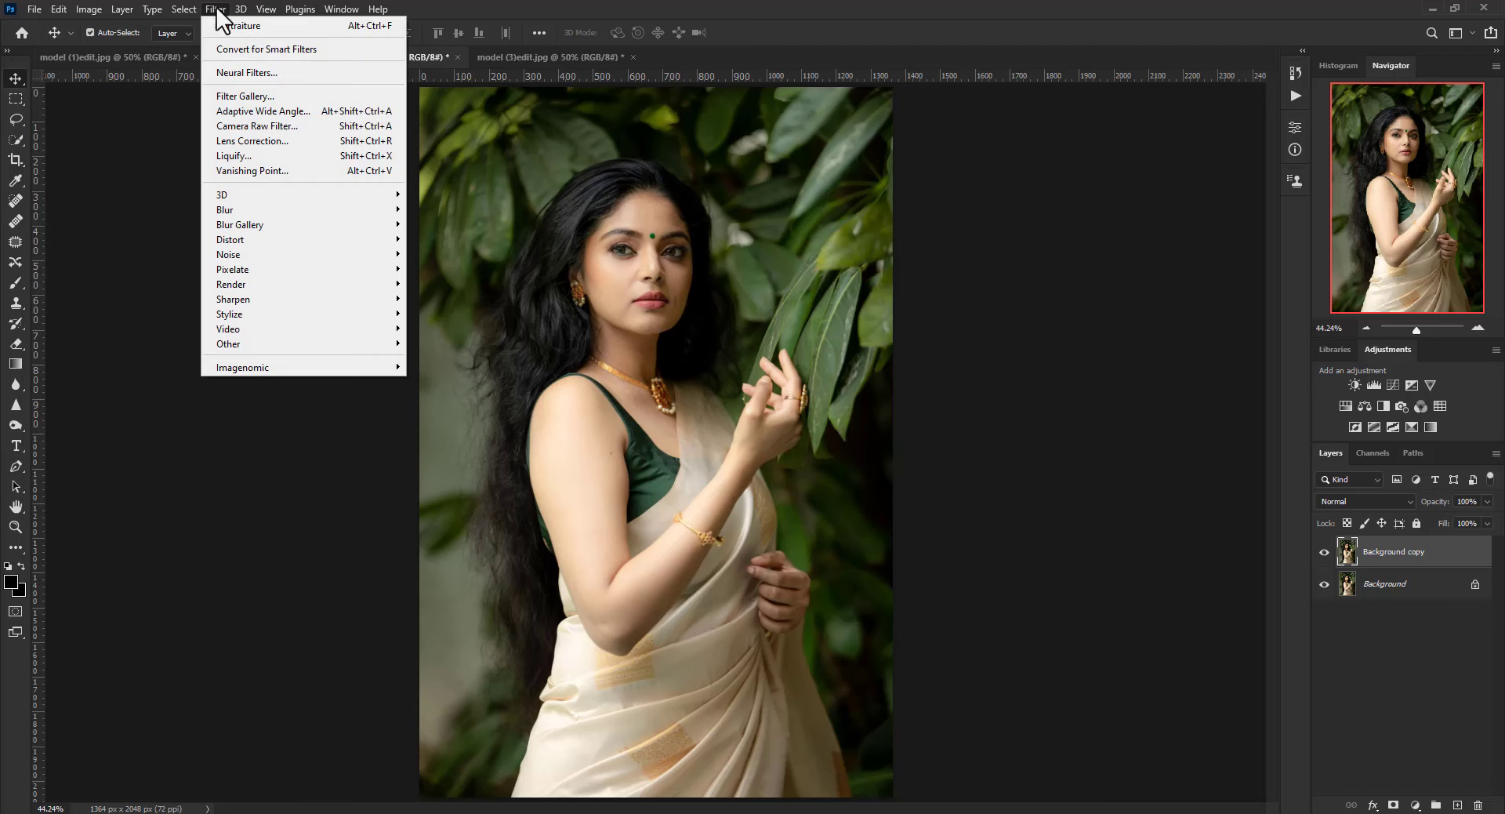
pyautogui.click(274, 127)
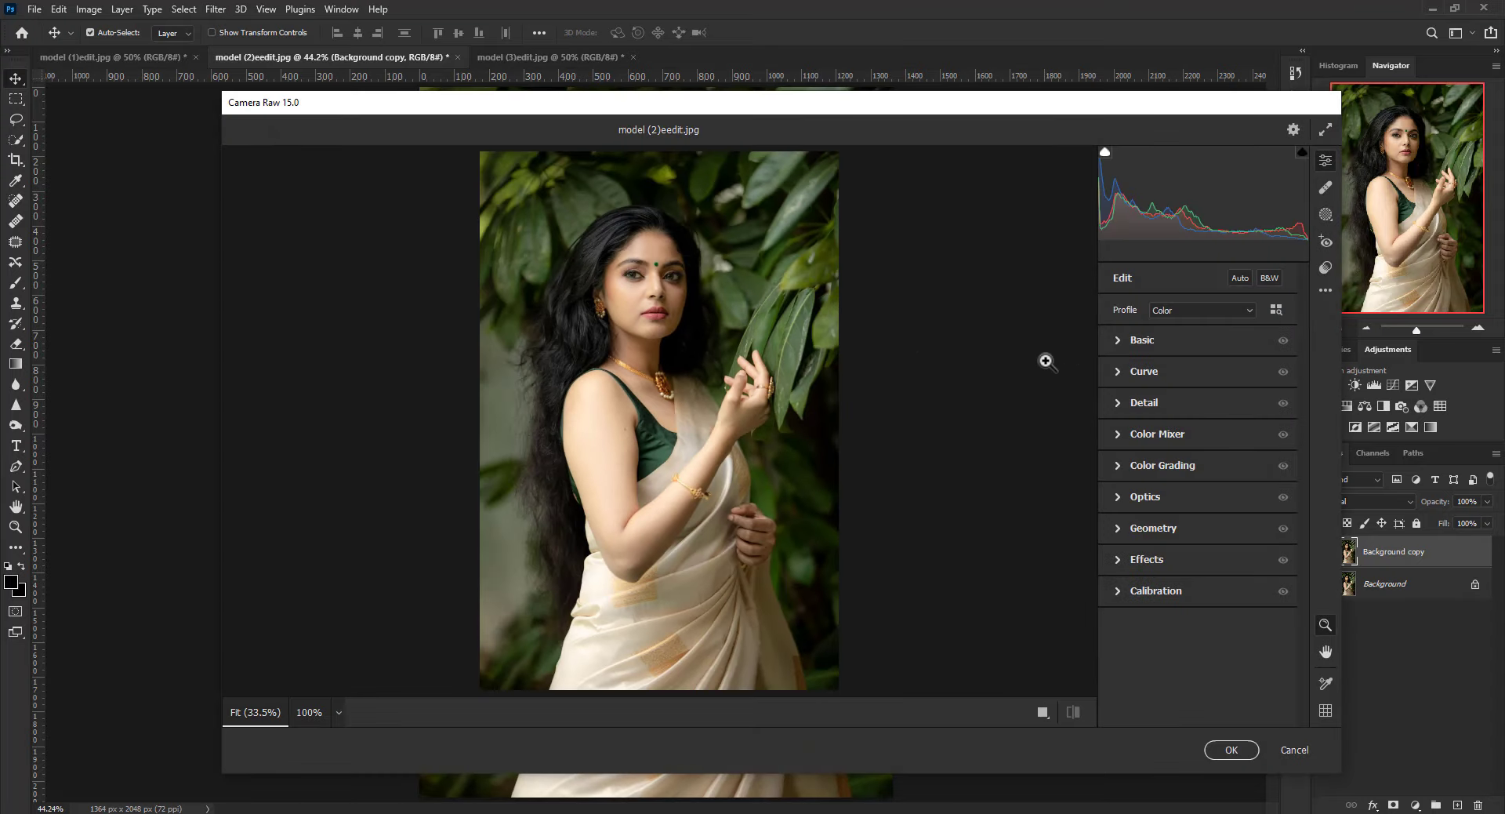
pyautogui.click(1116, 339)
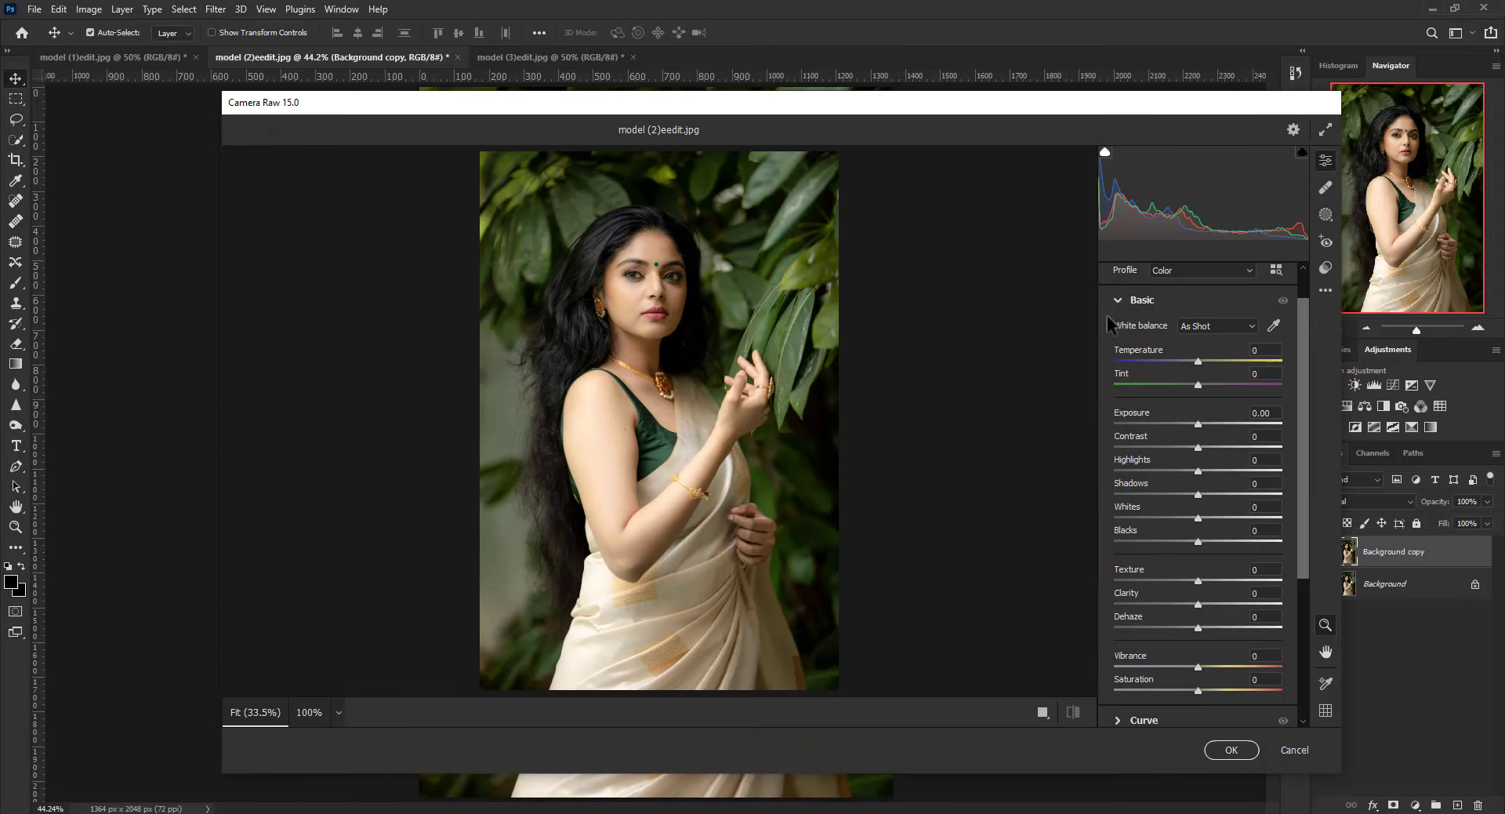
pyautogui.click(1264, 349)
pyautogui.write('11')
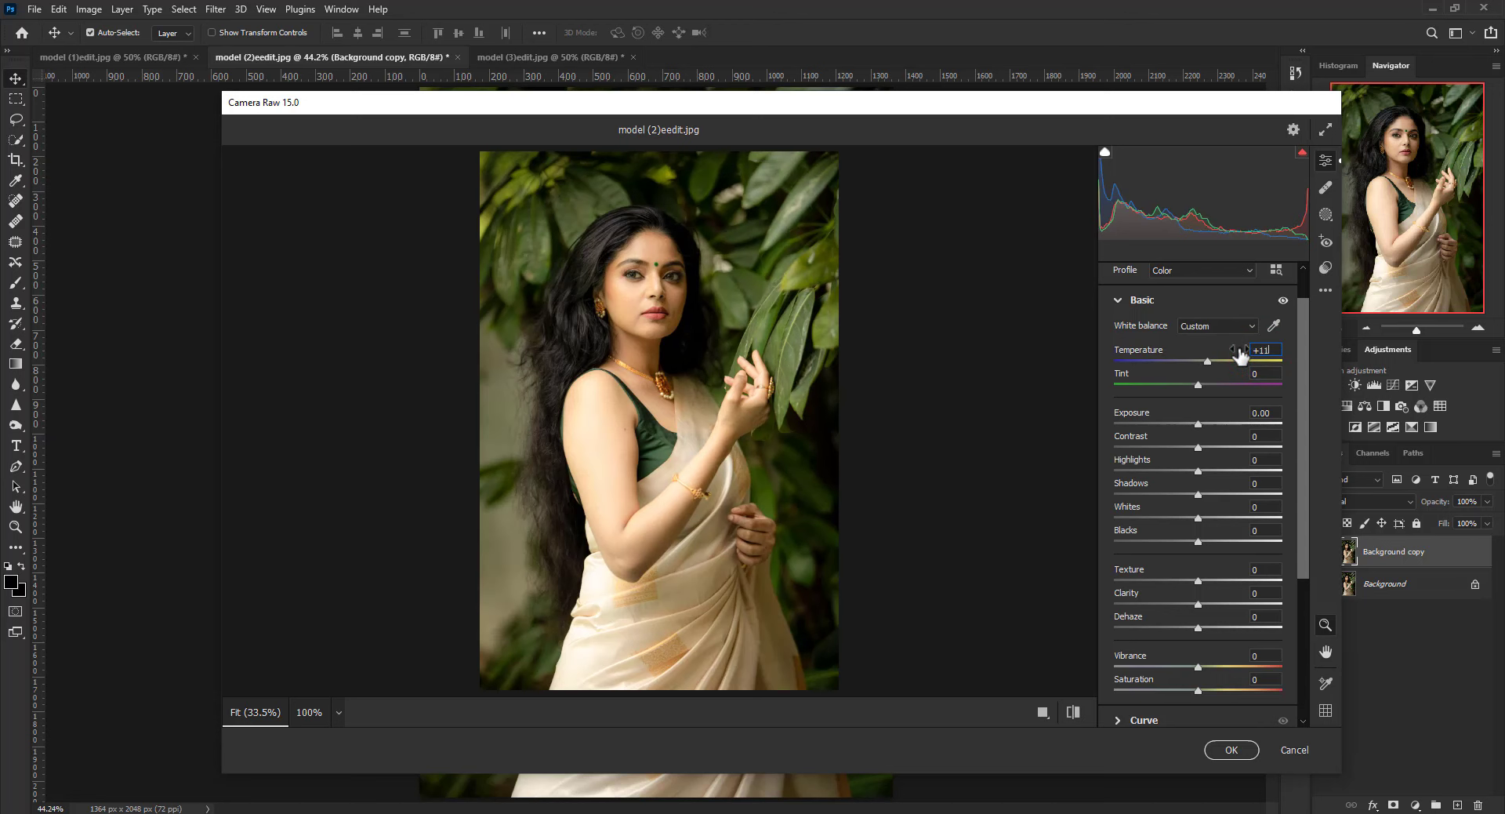
pyautogui.click(1262, 373)
pyautogui.click(1270, 376)
pyautogui.write('5')
# Lower Exposure to -0.15 and Contrast to -37, lift Shadows +36, pull Whites to -36, raise Blacks
pyautogui.moveTo(1197, 423); pyautogui.dragTo(1196, 425)
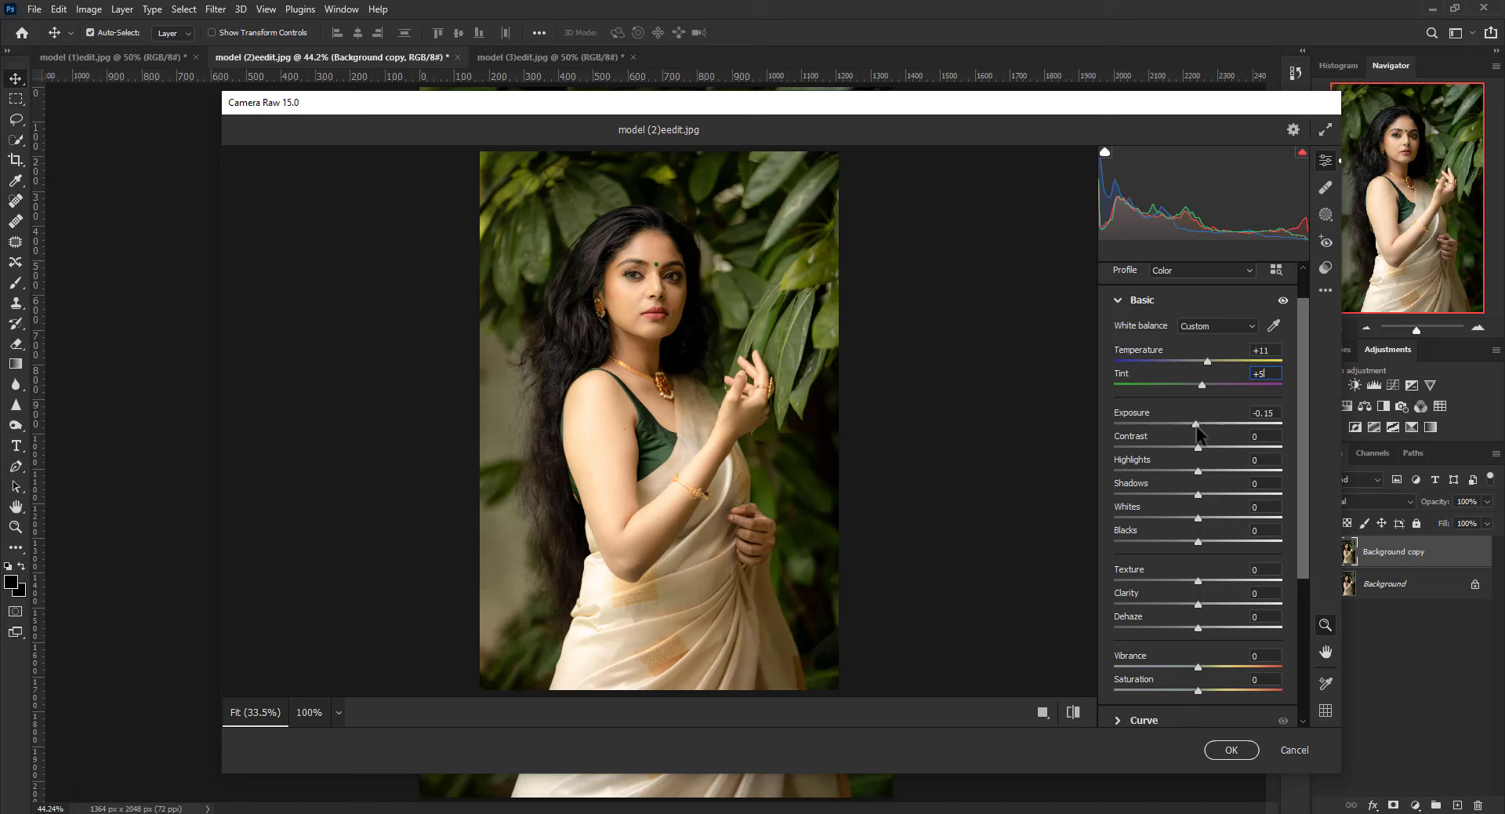
pyautogui.moveTo(1197, 447)
pyautogui.mouseDown()
pyautogui.moveTo(1168, 445)
pyautogui.moveTo(1194, 470)
pyautogui.mouseUp()
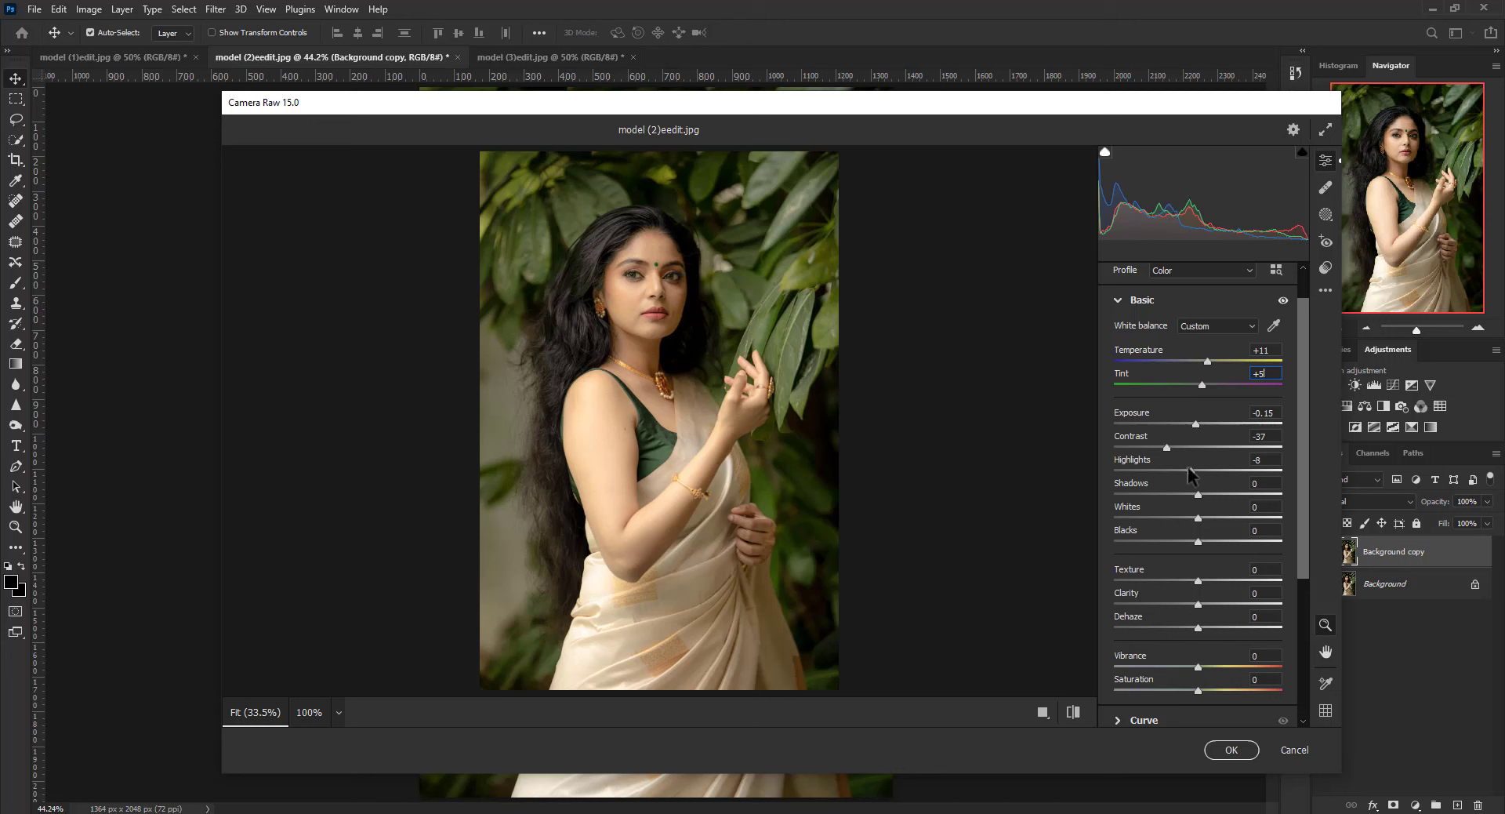
pyautogui.moveTo(1198, 494); pyautogui.dragTo(1227, 495)
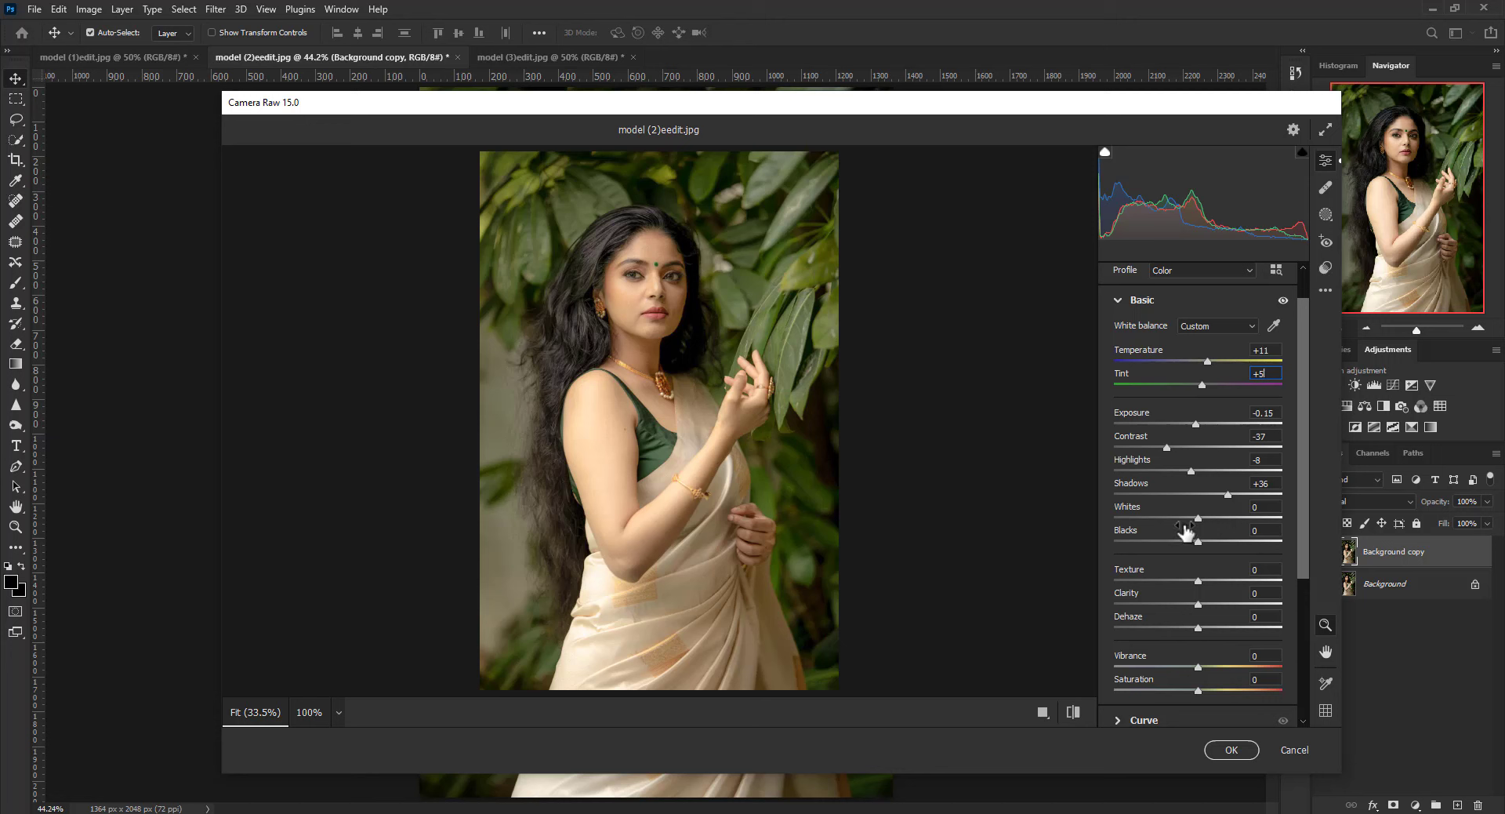
pyautogui.moveTo(1196, 517); pyautogui.dragTo(1172, 521)
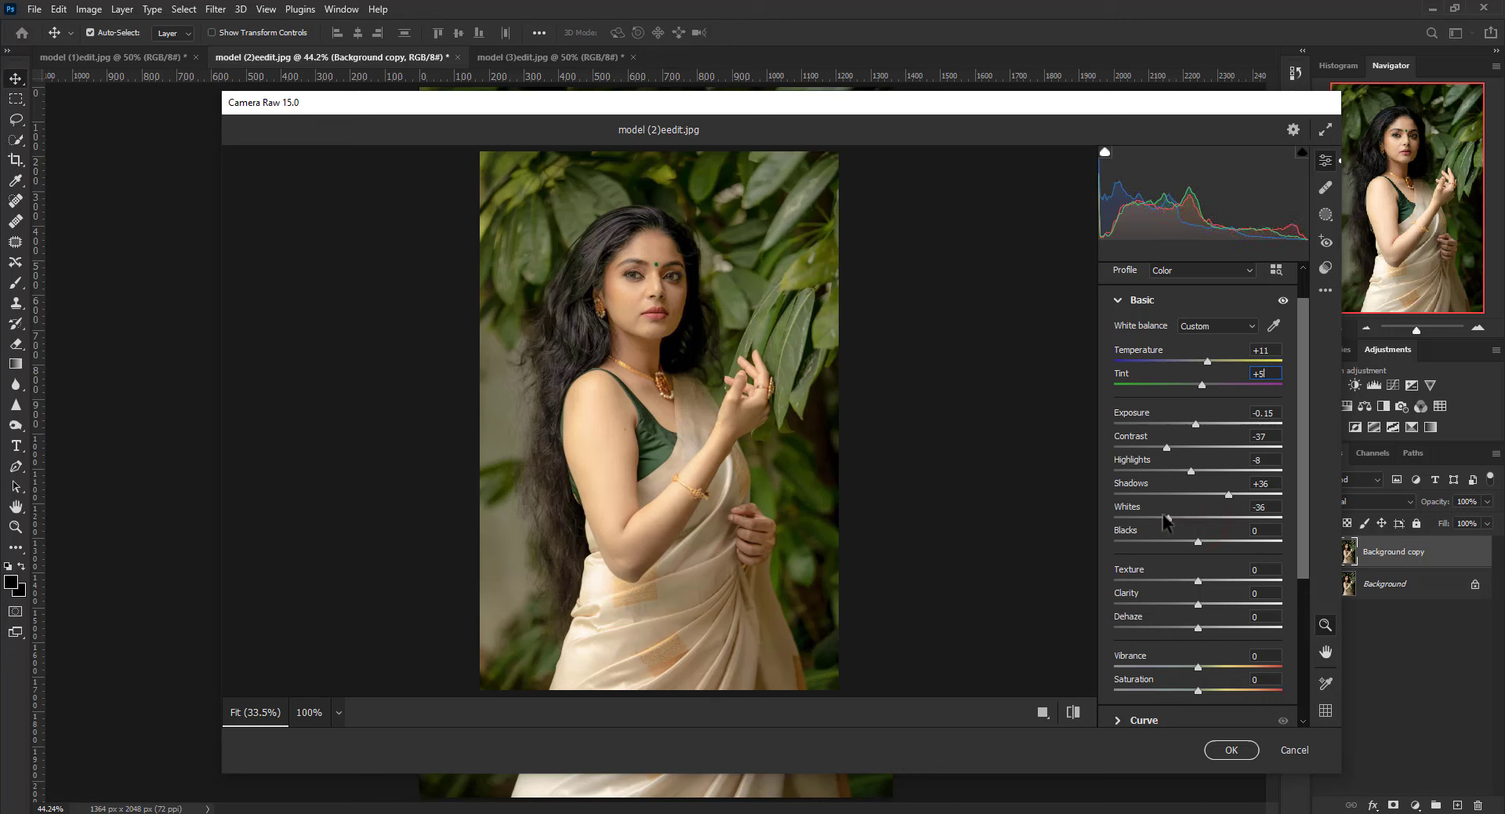
pyautogui.moveTo(1198, 541); pyautogui.dragTo(1231, 580)
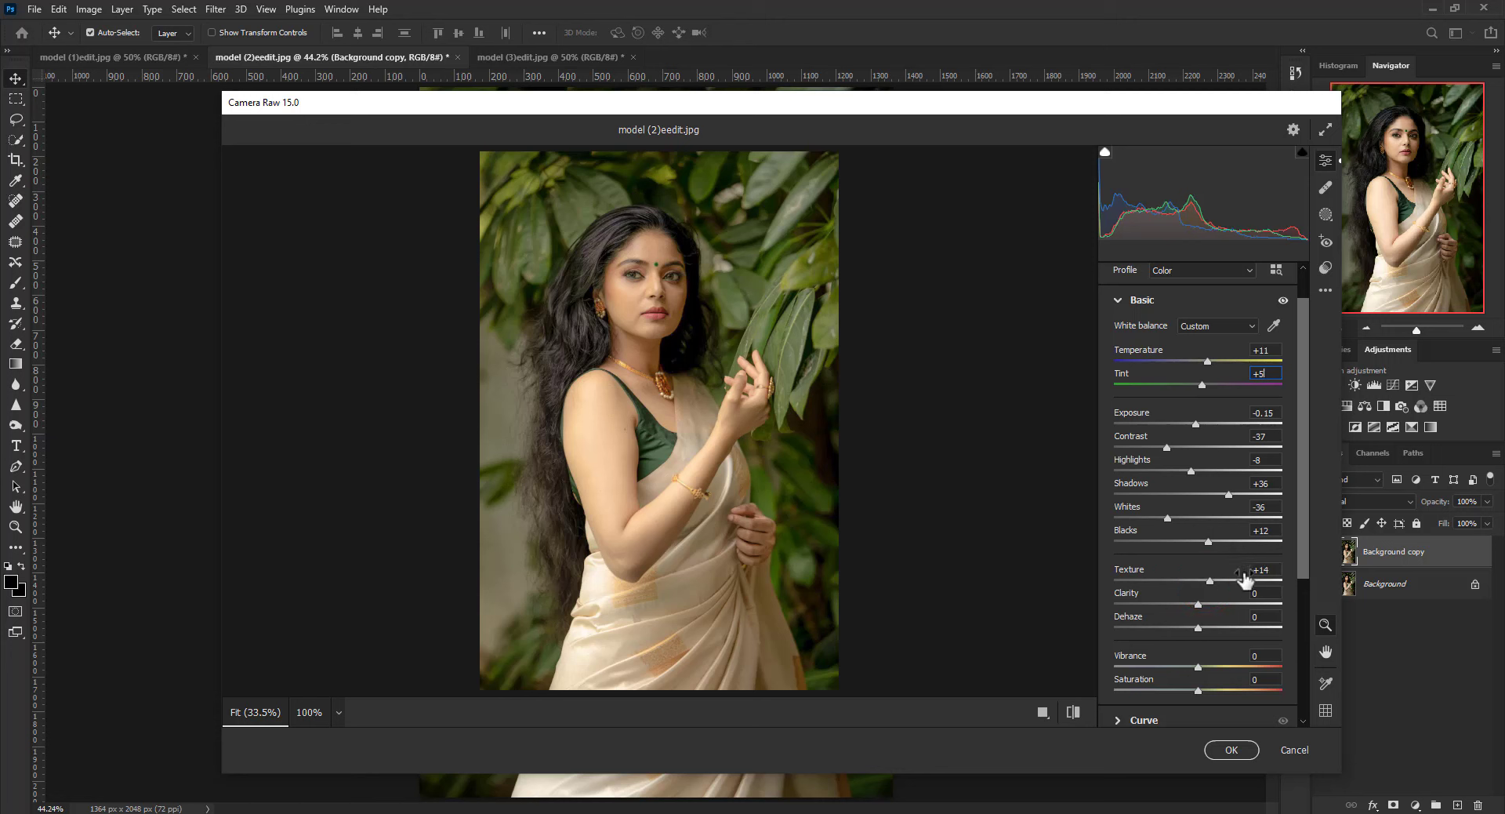
# Set Texture +20, Clarity +10 and Dehaze +10, then compare against default settings
pyautogui.write('20')
pyautogui.press('Tab')
pyautogui.write('10')
pyautogui.press('Tab')
pyautogui.write('1')
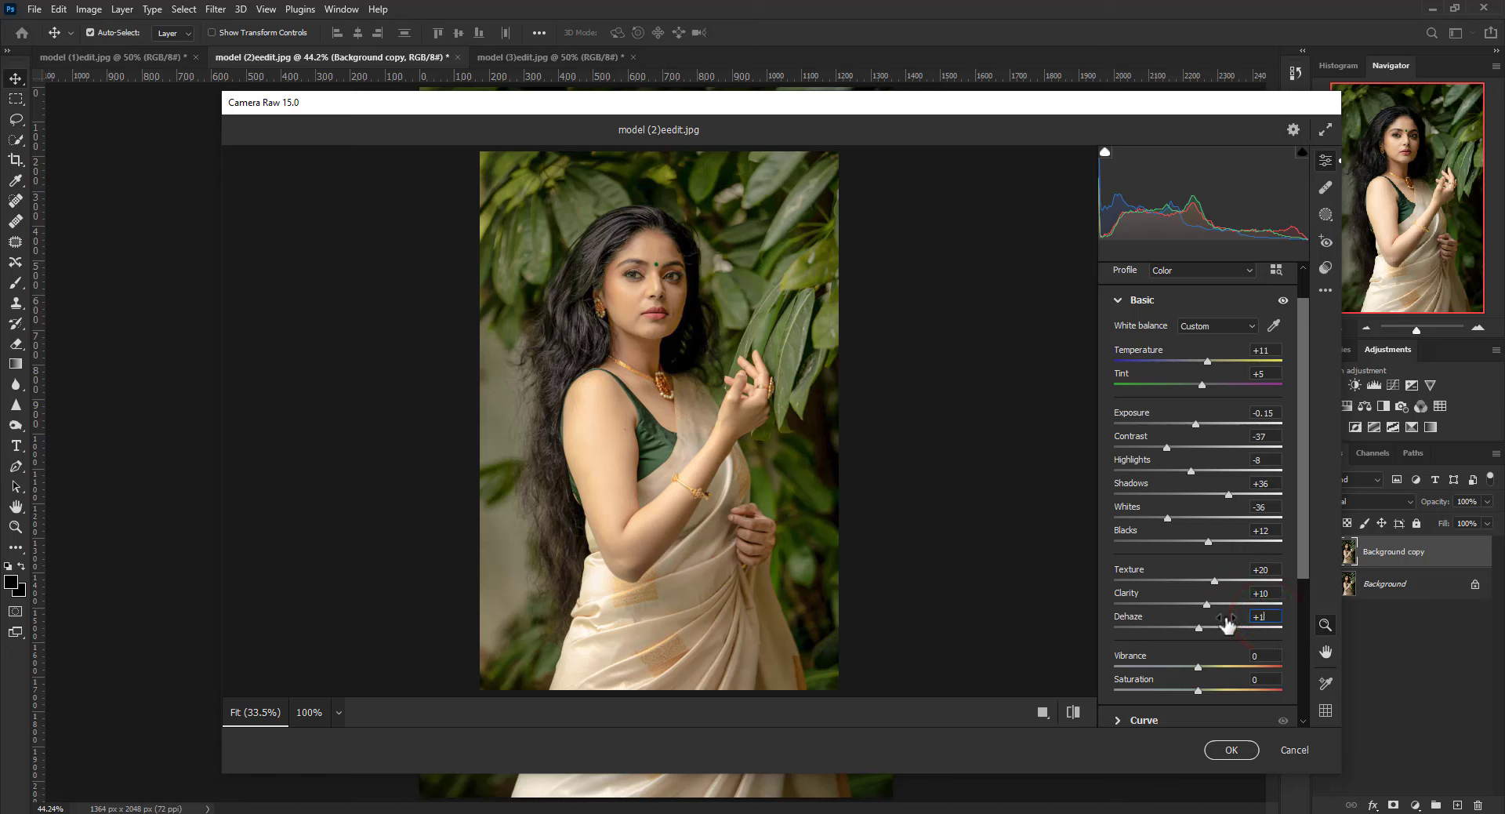
pyautogui.write('0')
pyautogui.press('Return')
pyautogui.click(1158, 301)
pyautogui.click(1074, 711)
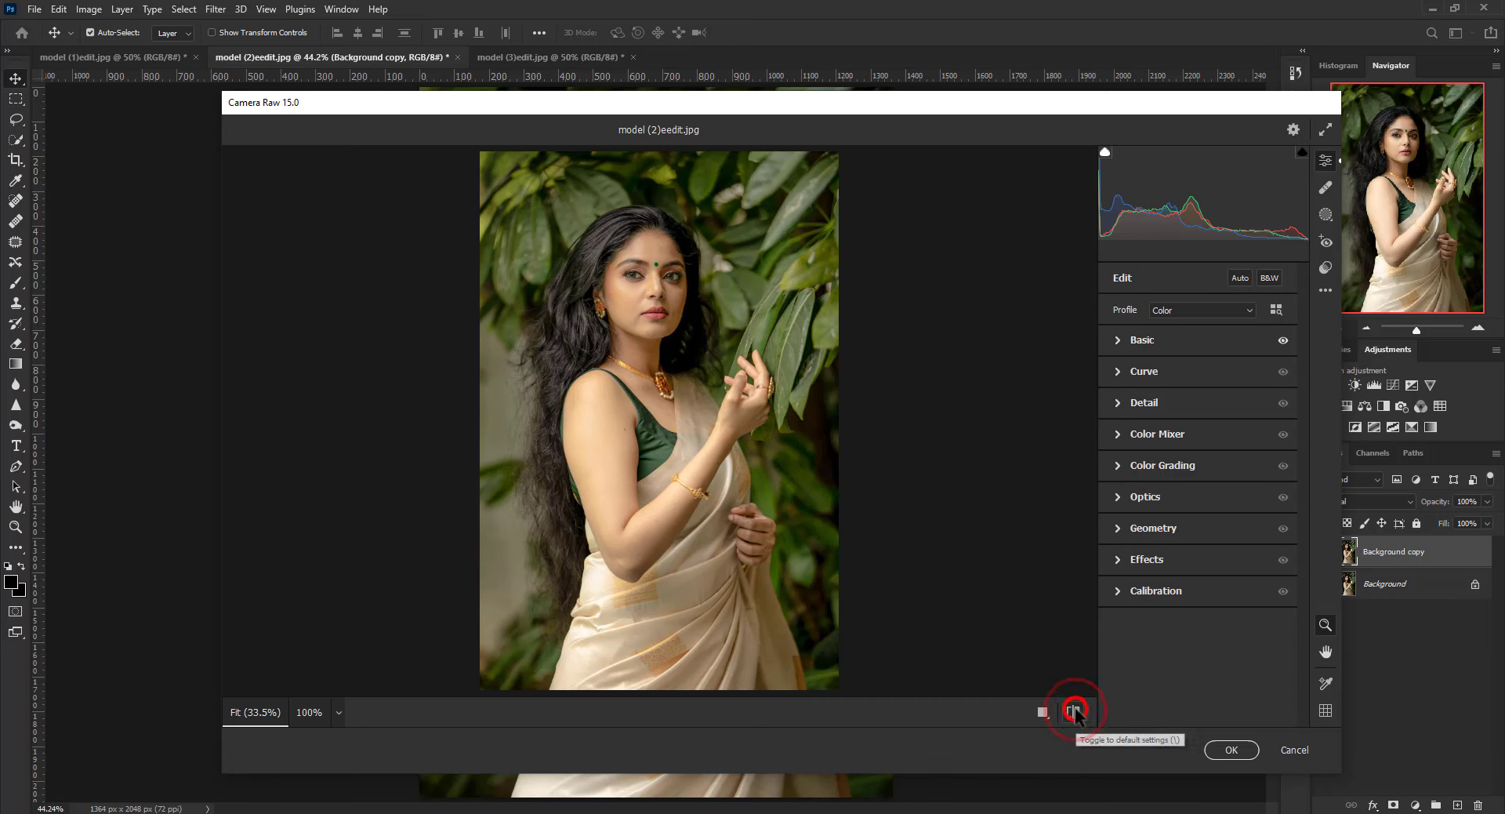
# Paste the previously copied edit settings onto the photo from the More menu
pyautogui.click(1157, 373)
pyautogui.click(1157, 373)
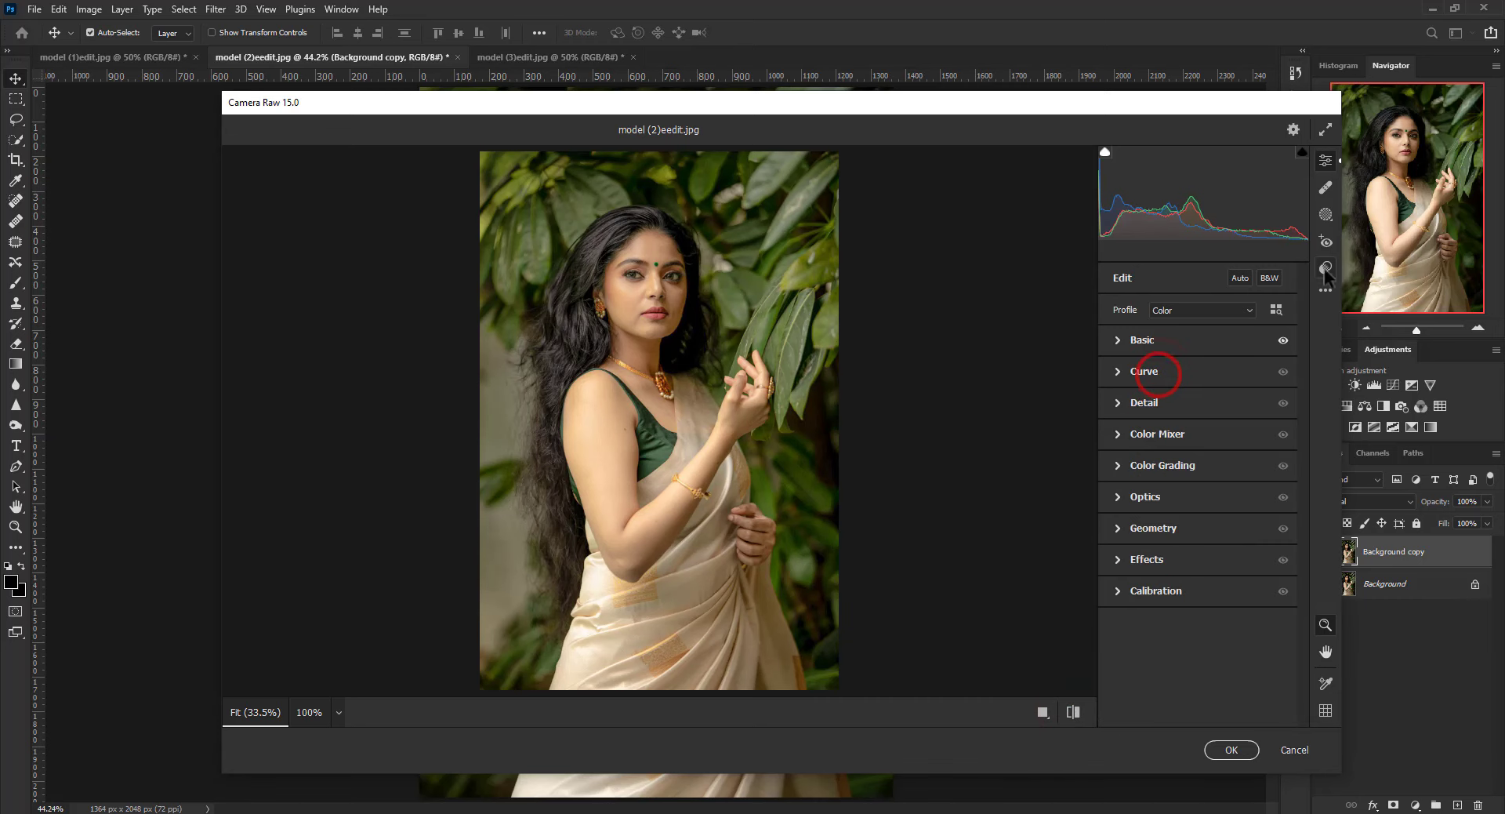
pyautogui.click(1326, 289)
pyautogui.click(1309, 447)
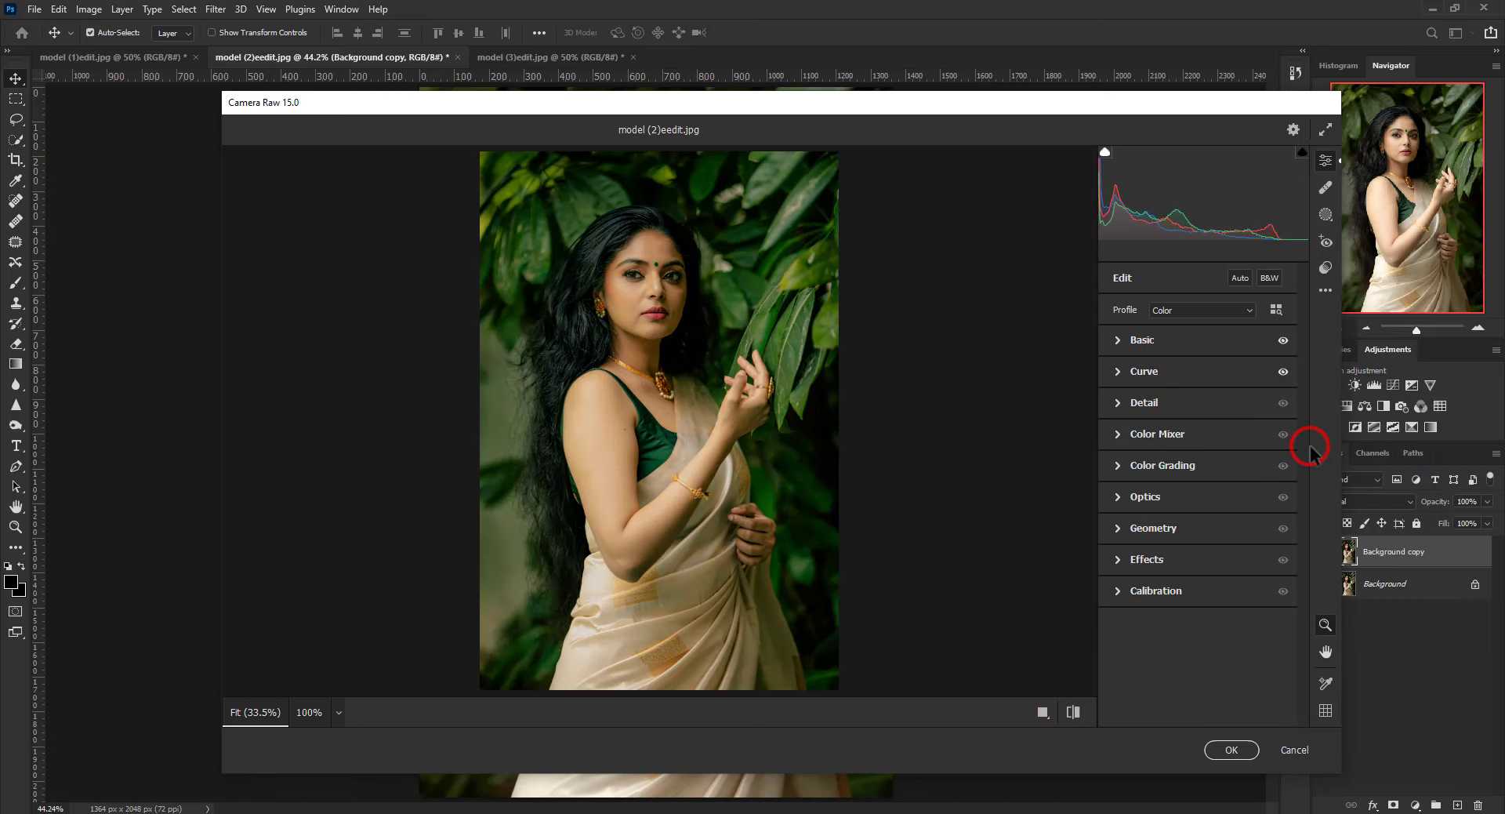
# Move the point curve's black point to input 12, output 0, and check the Red, Green and Blue curves
pyautogui.click(1113, 369)
pyautogui.click(1284, 372)
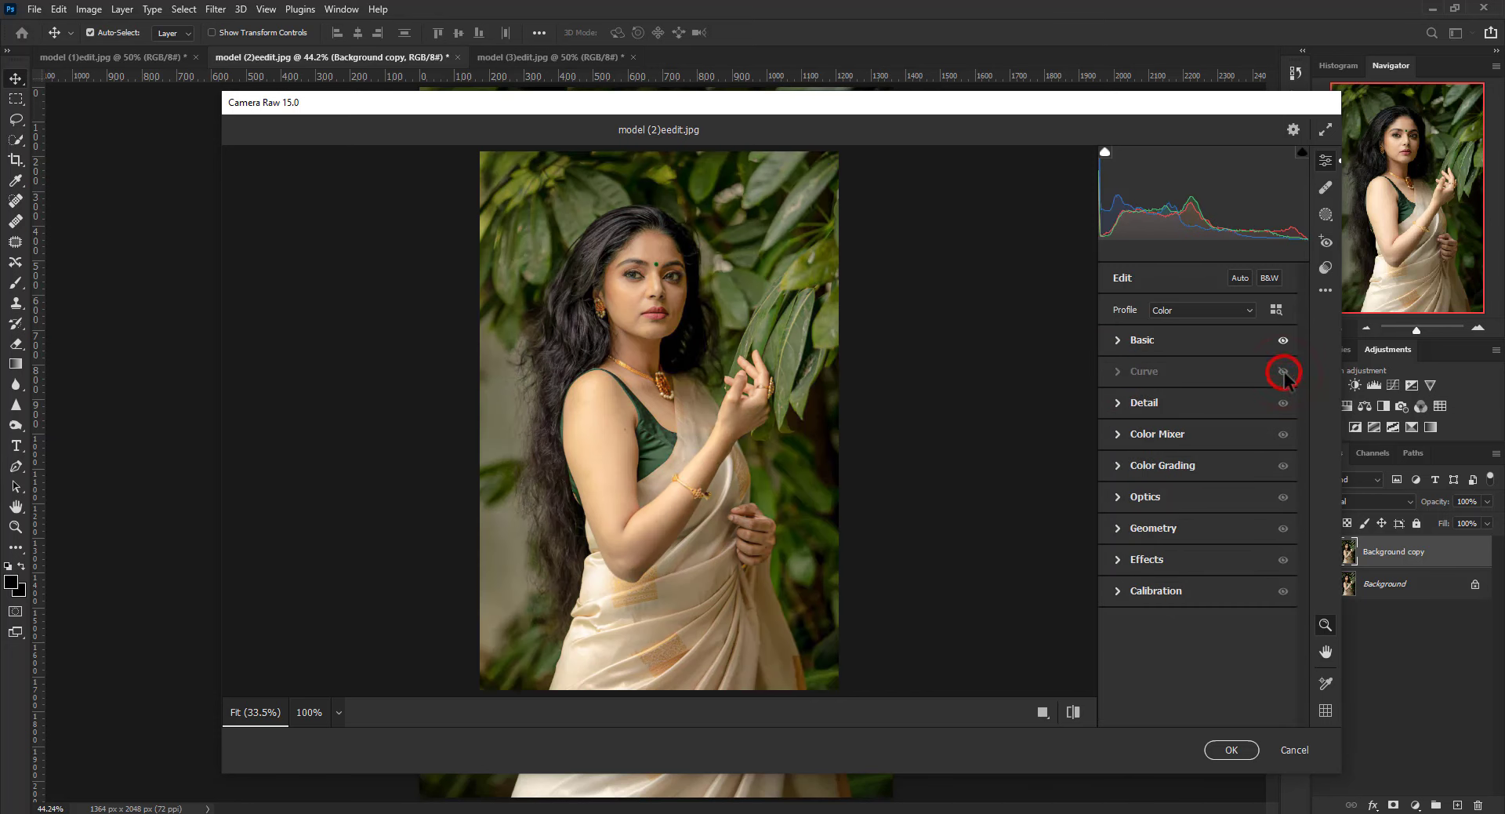
pyautogui.click(1168, 374)
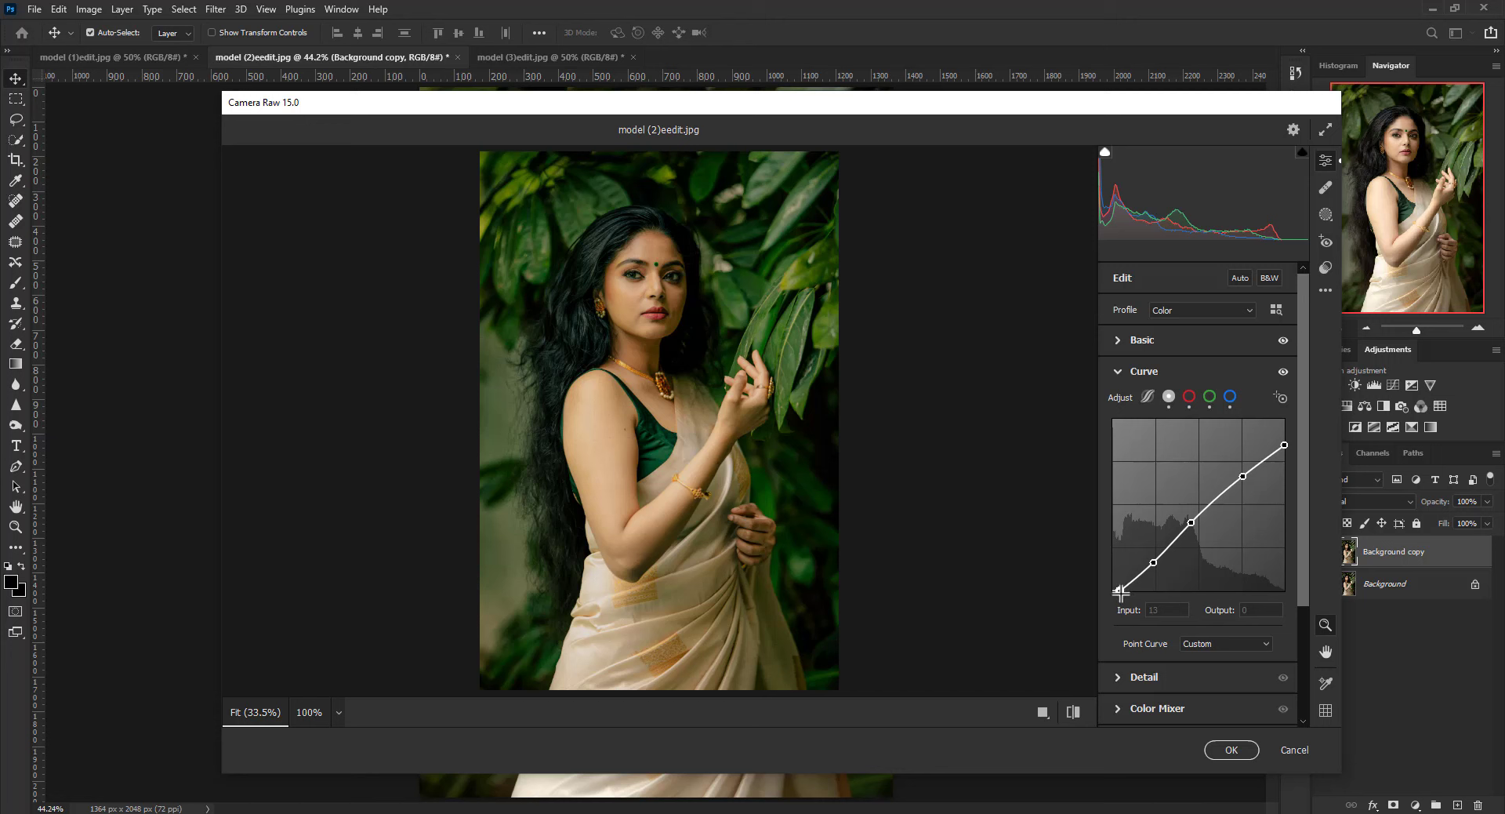
pyautogui.moveTo(1119, 590); pyautogui.dragTo(1121, 590)
pyautogui.click(1165, 609)
pyautogui.click(1189, 396)
pyautogui.click(1210, 396)
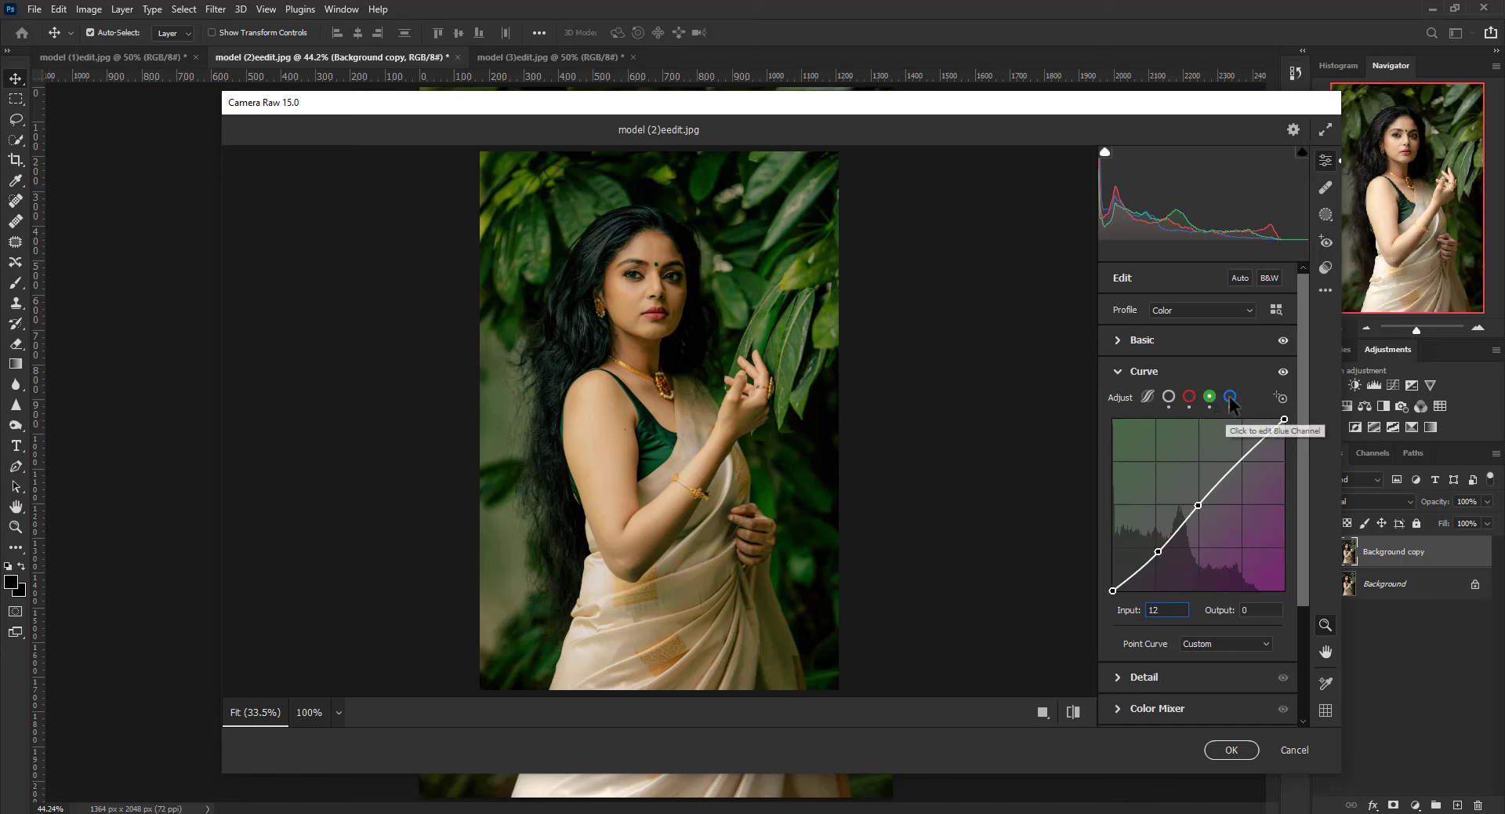
pyautogui.click(1230, 396)
pyautogui.click(1216, 373)
pyautogui.click(1160, 401)
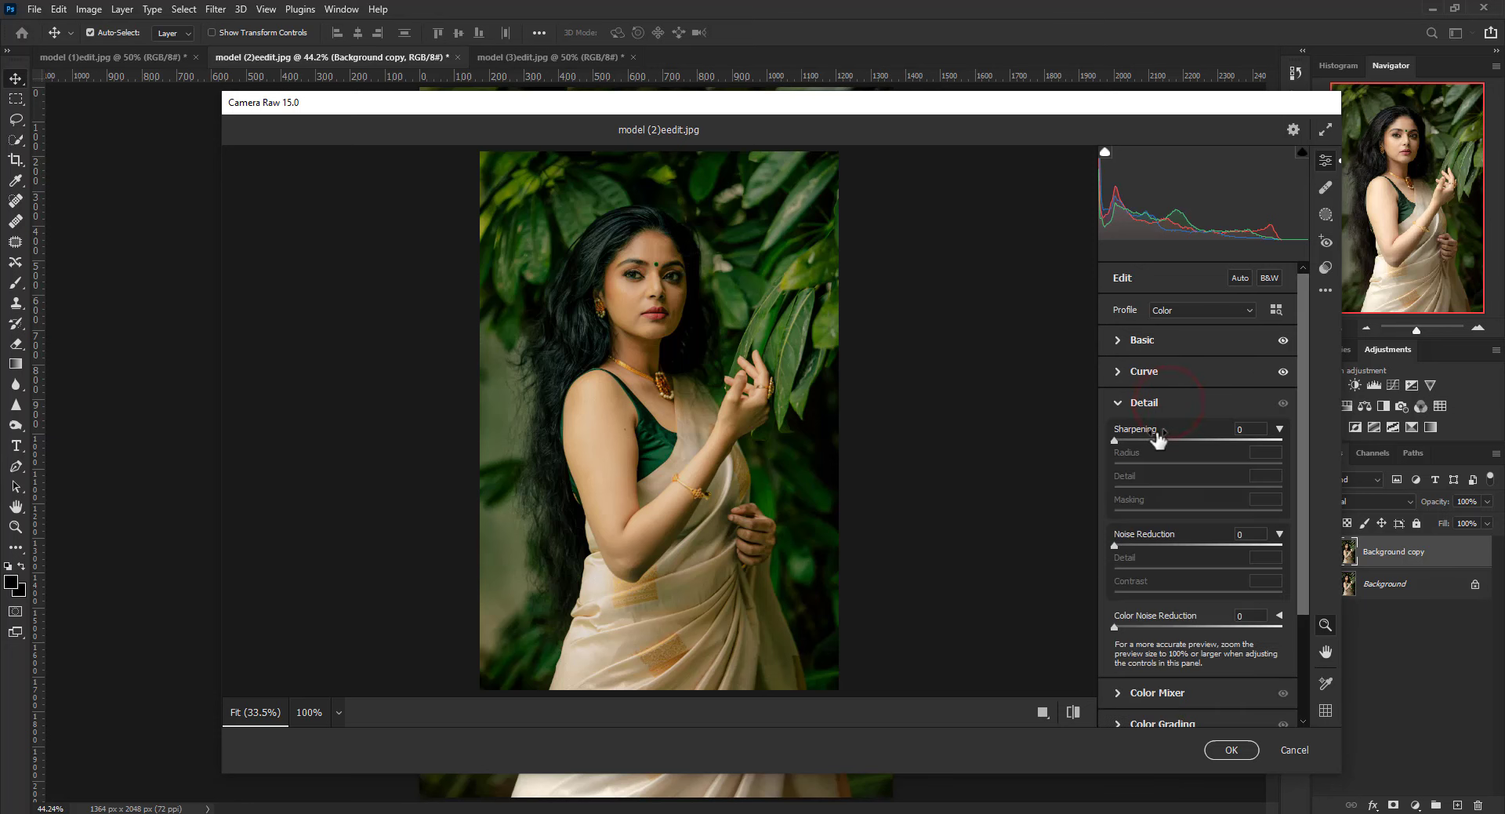
# Set Detail Sharpening to 42 and Noise Reduction to 10
pyautogui.moveTo(1114, 440); pyautogui.dragTo(1154, 441)
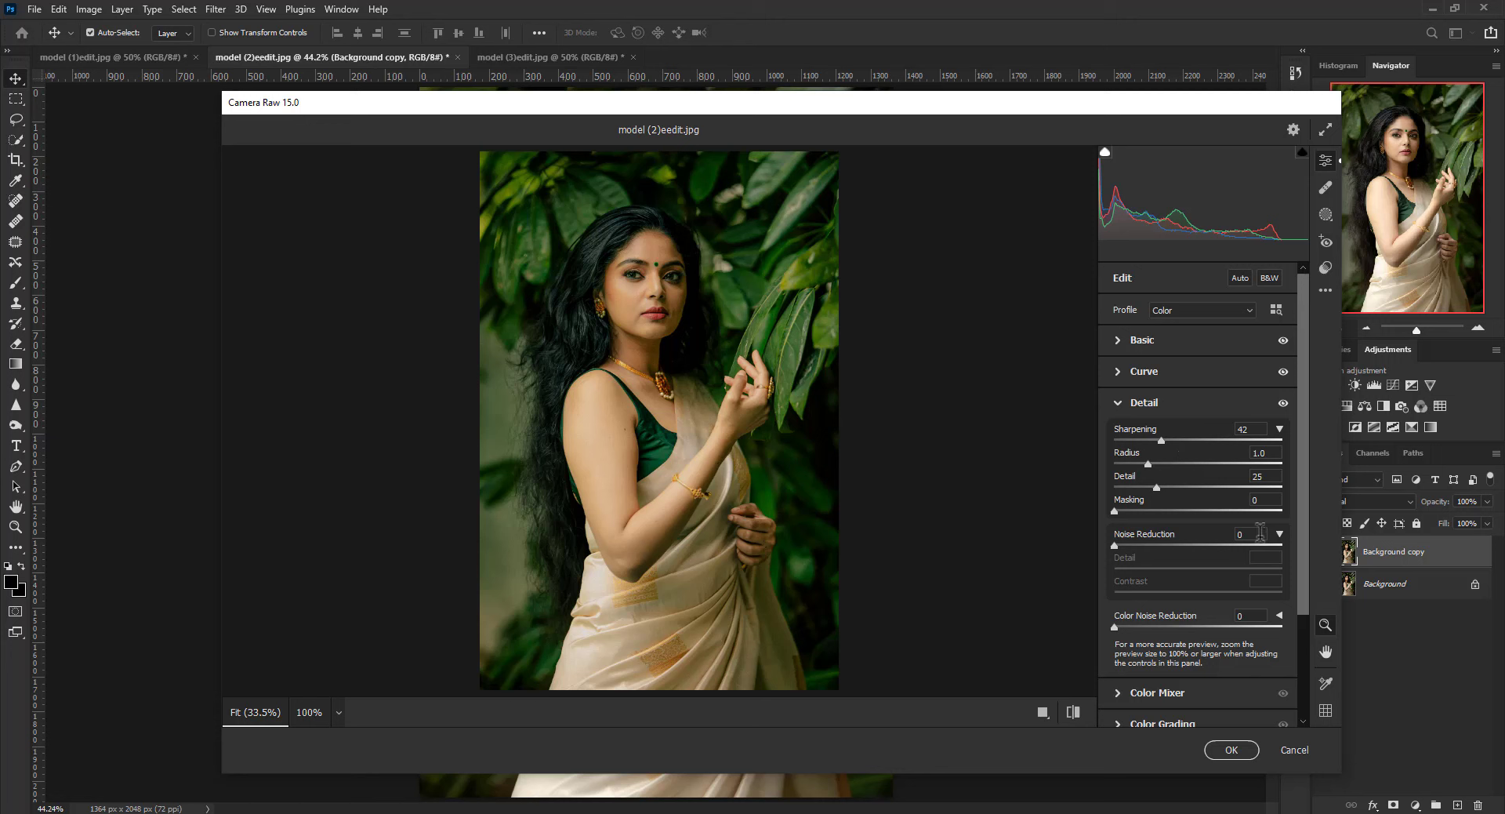
pyautogui.moveTo(1122, 546); pyautogui.dragTo(1133, 551)
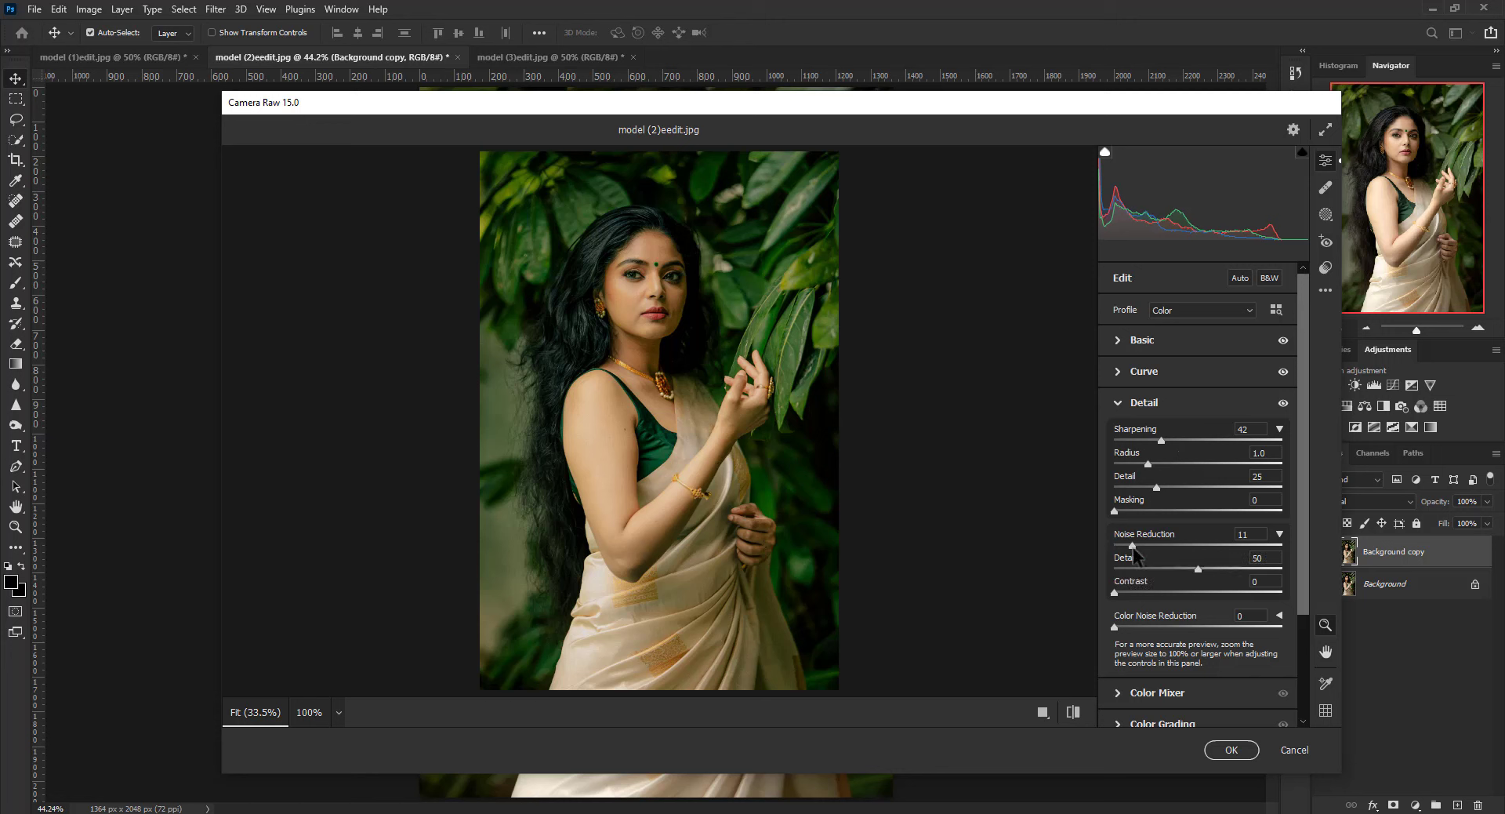
pyautogui.click(1168, 402)
pyautogui.click(1171, 433)
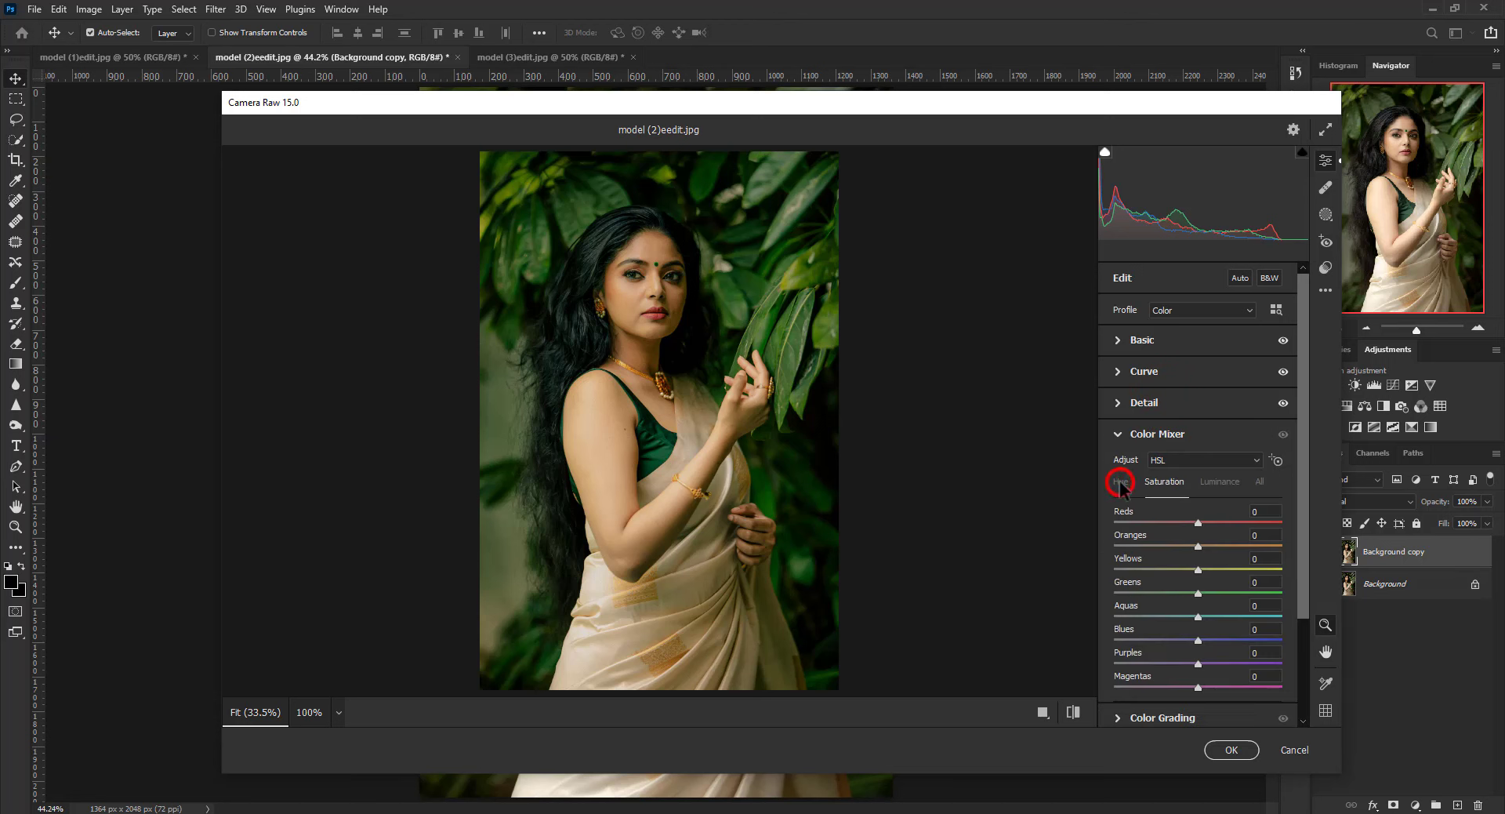
# Shift the HSL hue of Reds to +13 and Greens to -40
pyautogui.click(1119, 482)
pyautogui.moveTo(1260, 521)
pyautogui.mouseDown()
pyautogui.moveTo(1217, 523)
pyautogui.moveTo(1132, 568)
pyautogui.mouseUp()
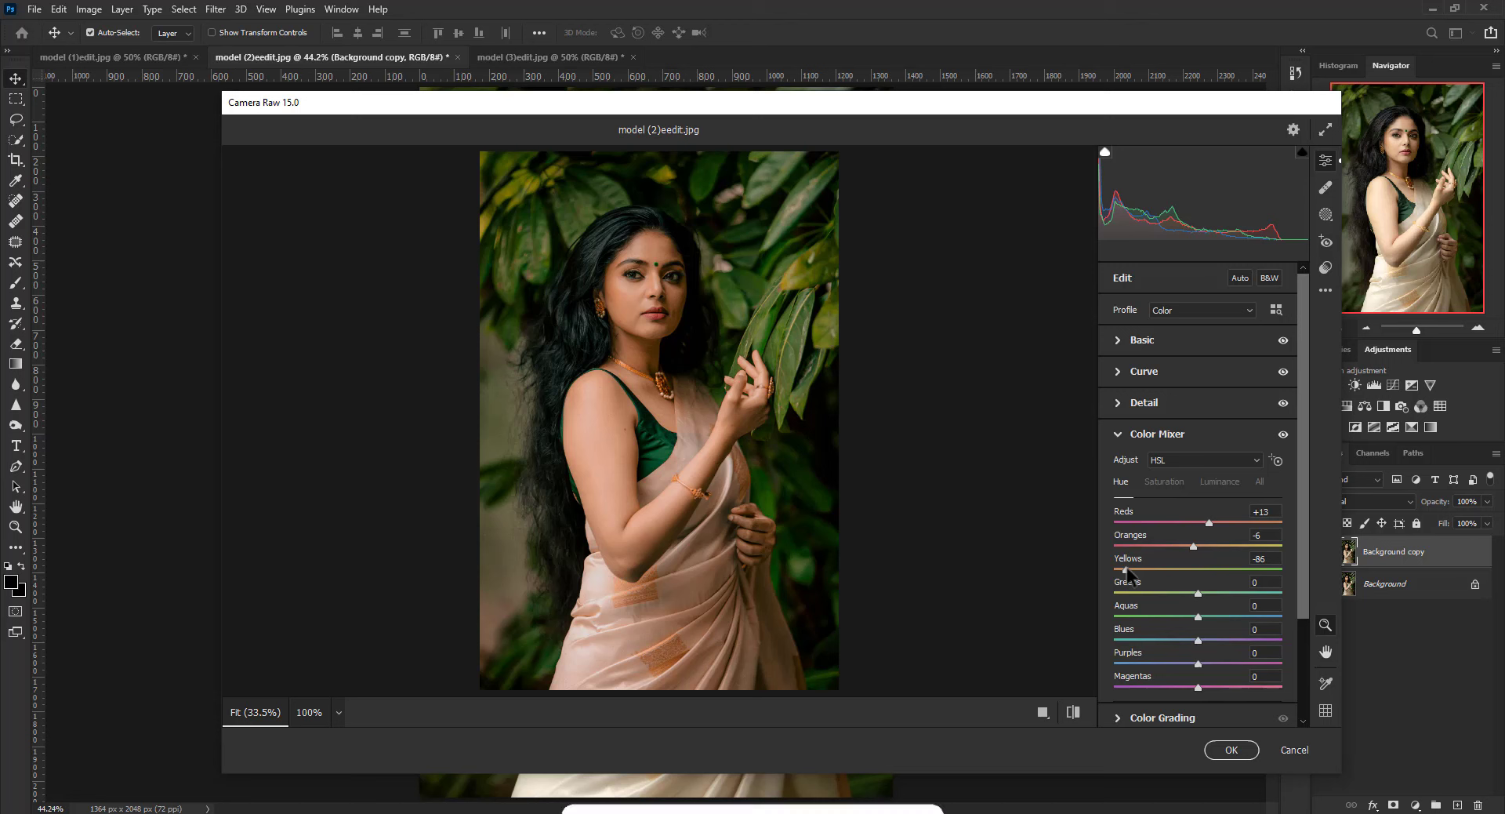
pyautogui.moveTo(1198, 593)
pyautogui.mouseDown()
pyautogui.moveTo(1150, 593)
pyautogui.moveTo(1166, 595)
pyautogui.mouseUp()
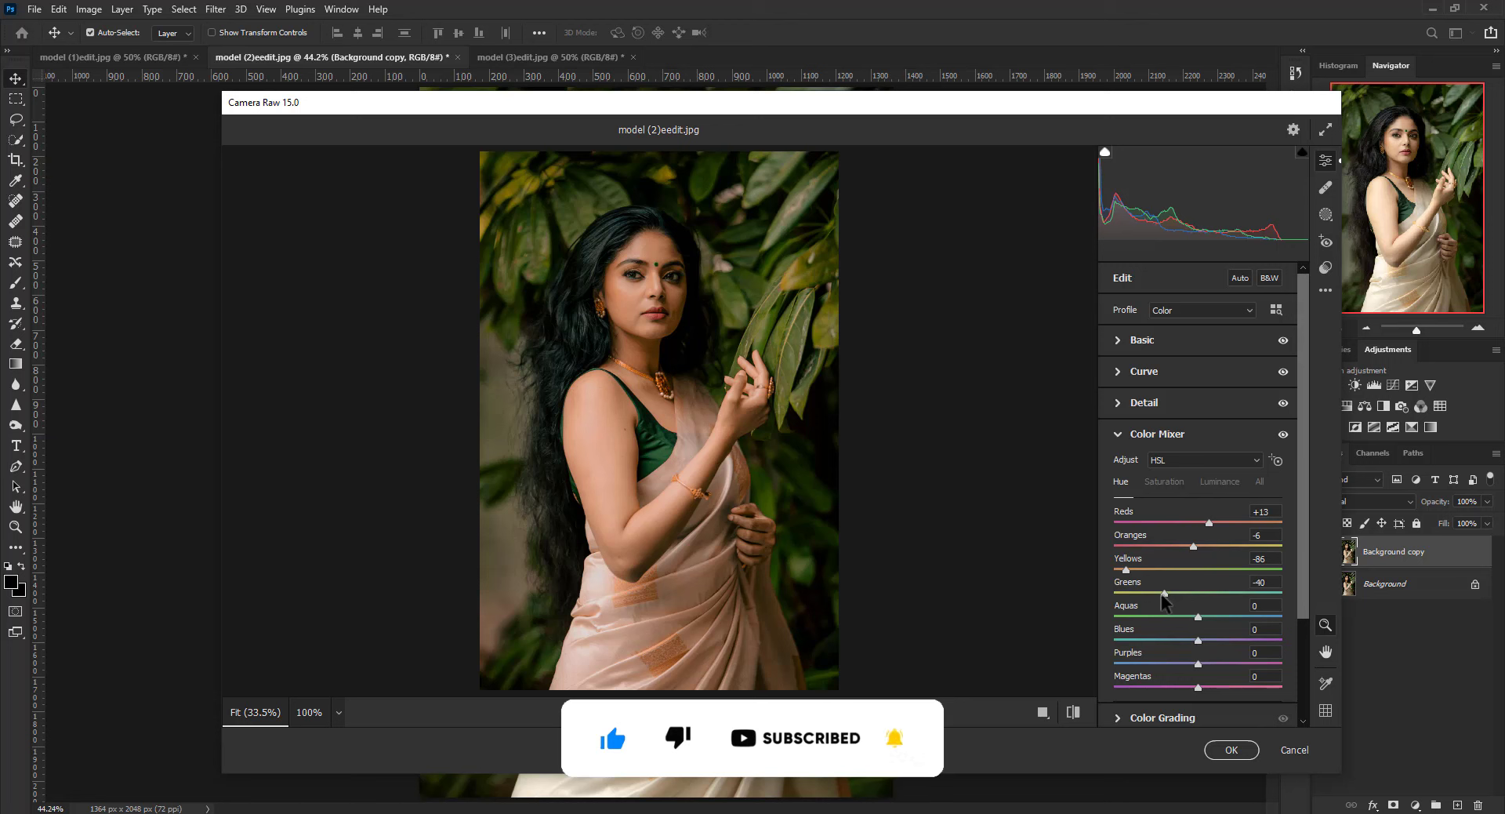
# Set saturation: Reds +50, Yellows -50, Greens -81, Aquas -100
pyautogui.click(1174, 483)
pyautogui.click(1262, 511)
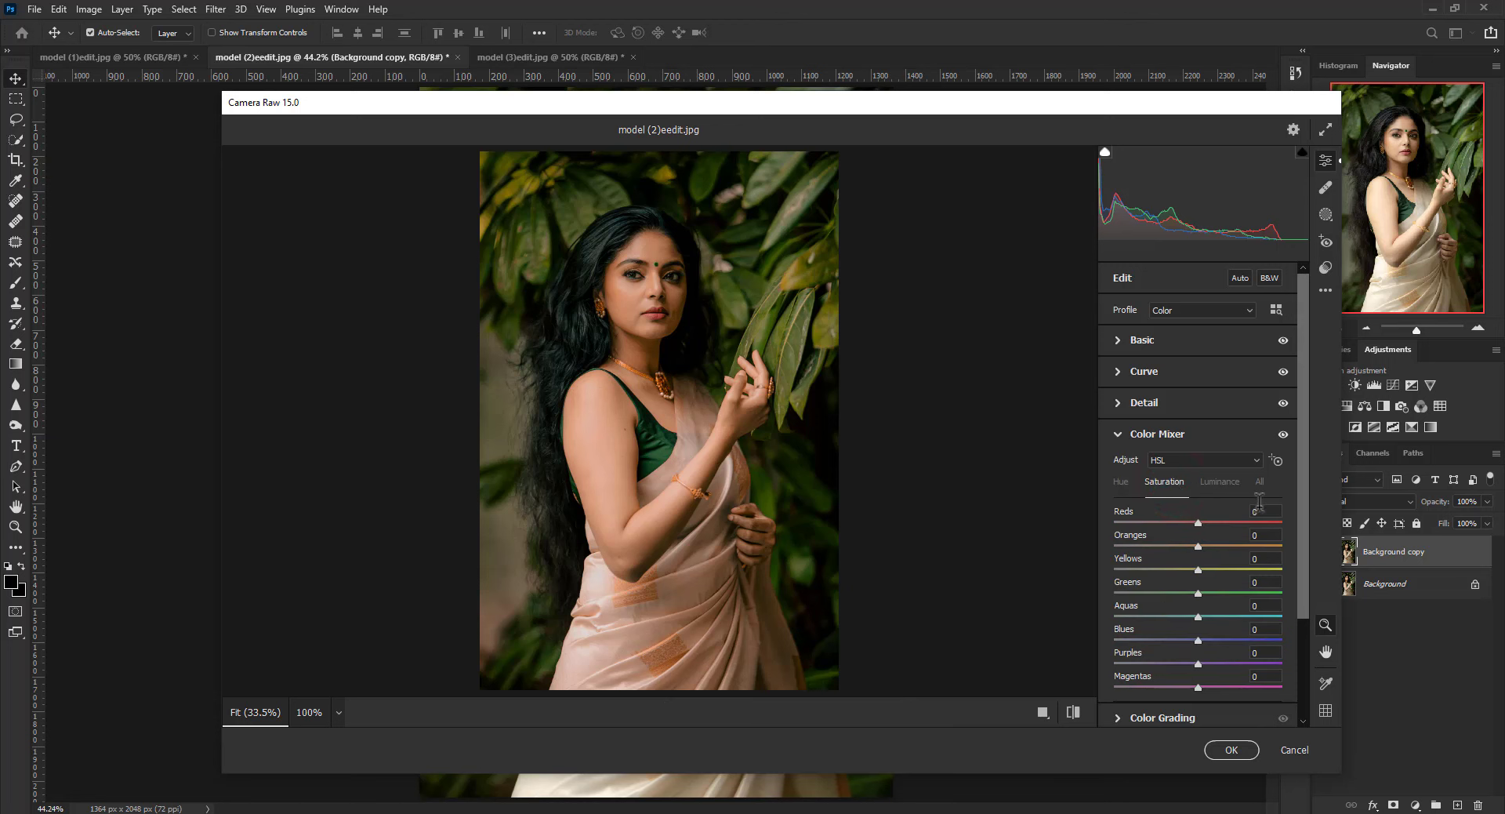
pyautogui.write('+50')
pyautogui.click(1253, 535)
pyautogui.write('4')
pyautogui.click(1248, 559)
pyautogui.write('0')
pyautogui.click(1266, 582)
pyautogui.write('-81')
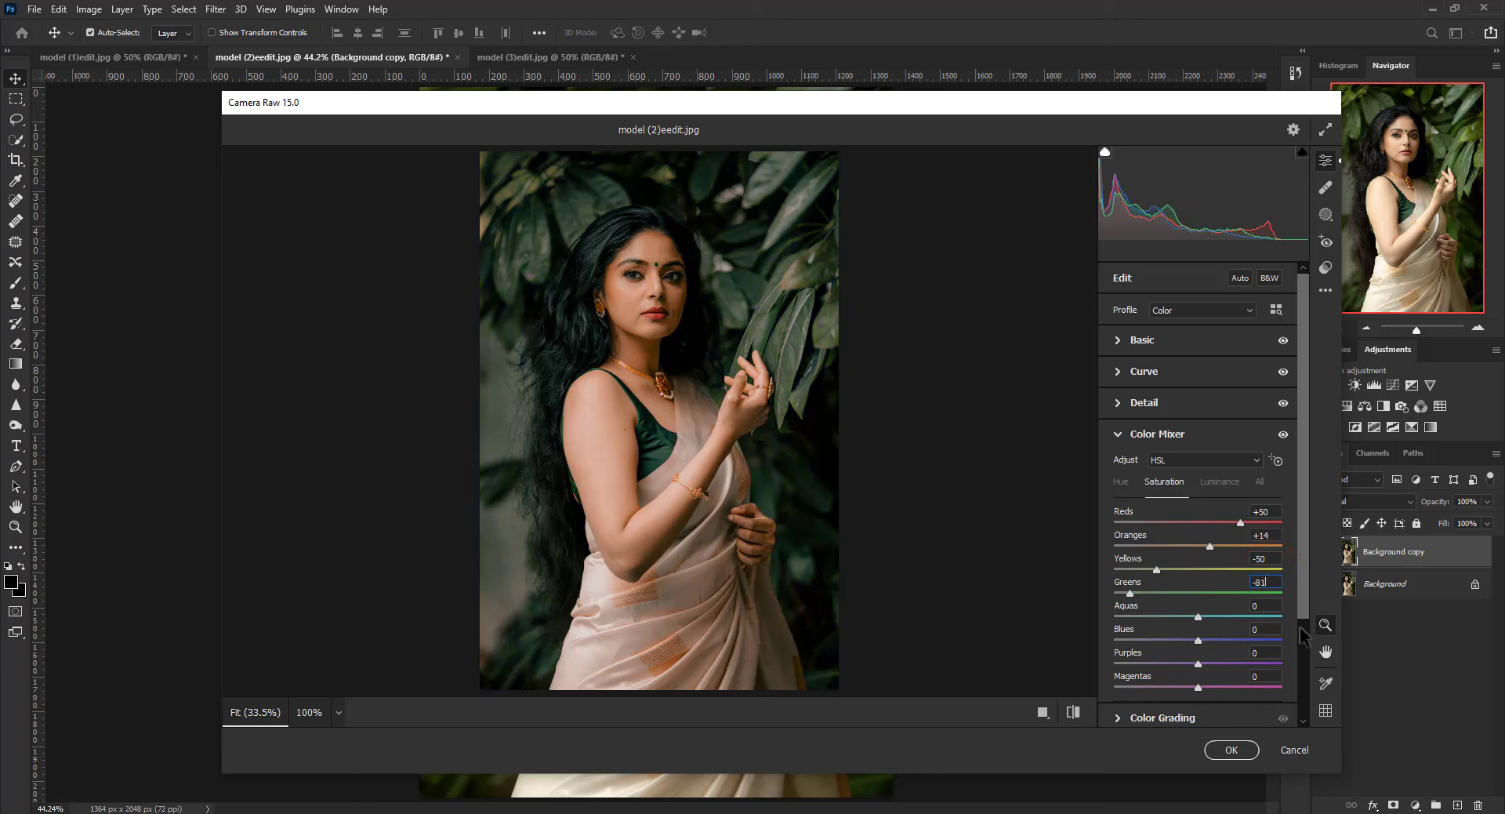
pyautogui.click(1258, 606)
pyautogui.click(1266, 629)
# Set luminance: Oranges +18 and Greens -33
pyautogui.click(1216, 481)
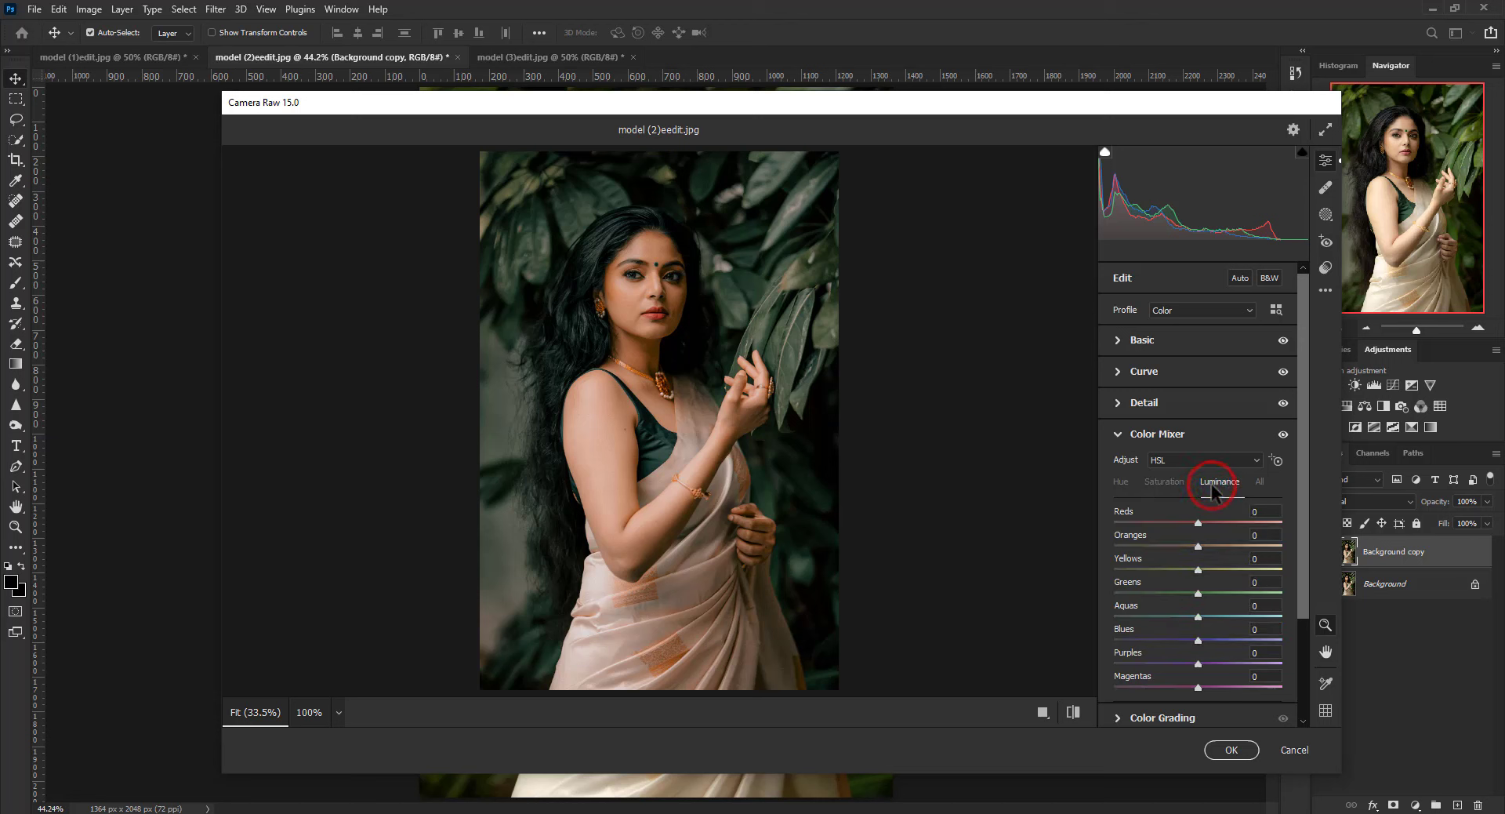
pyautogui.click(1266, 513)
pyautogui.press('Tab')
pyautogui.write('18')
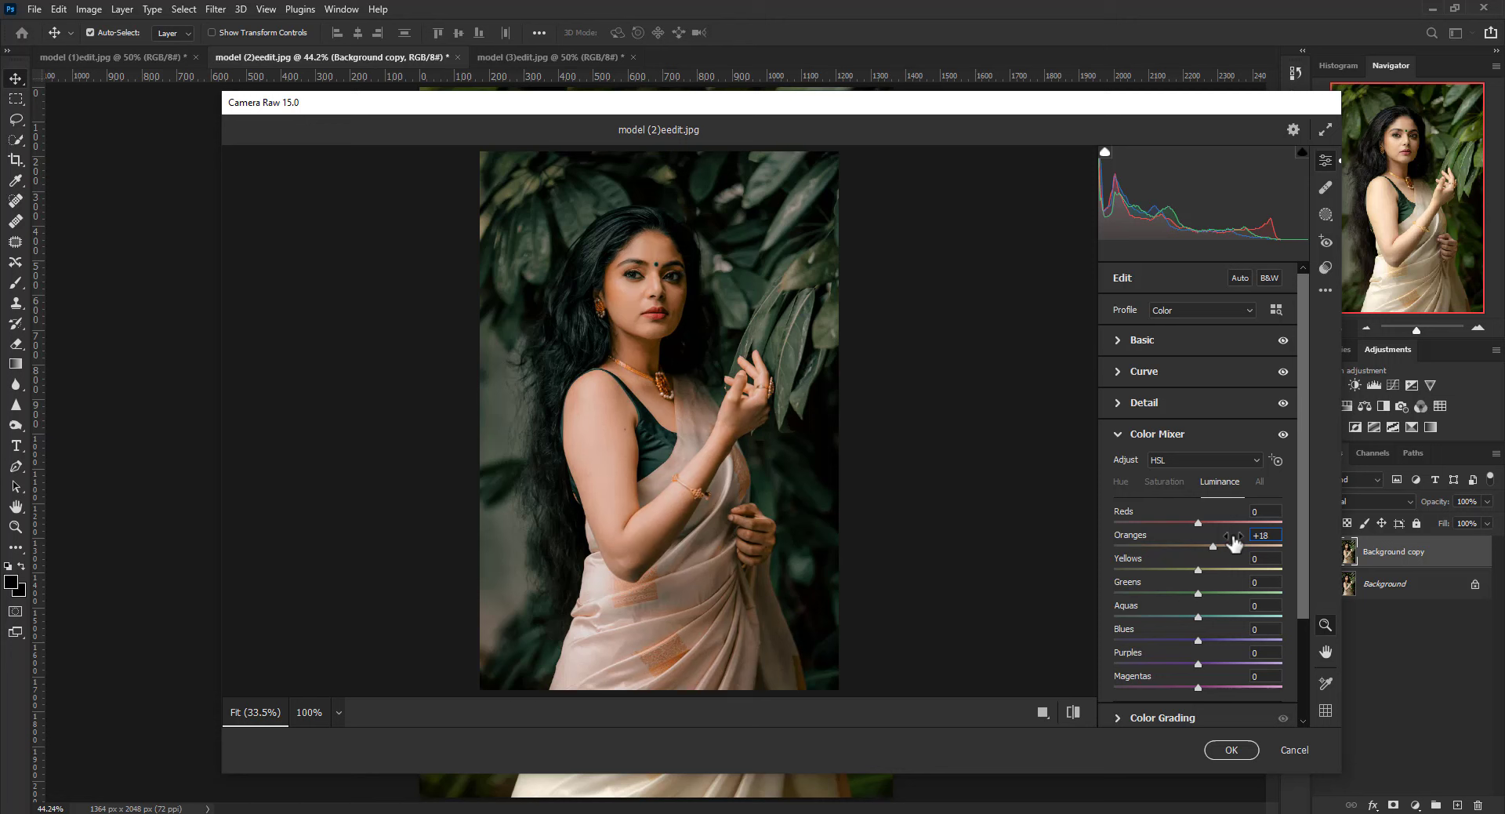
pyautogui.click(1265, 582)
pyautogui.write('33')
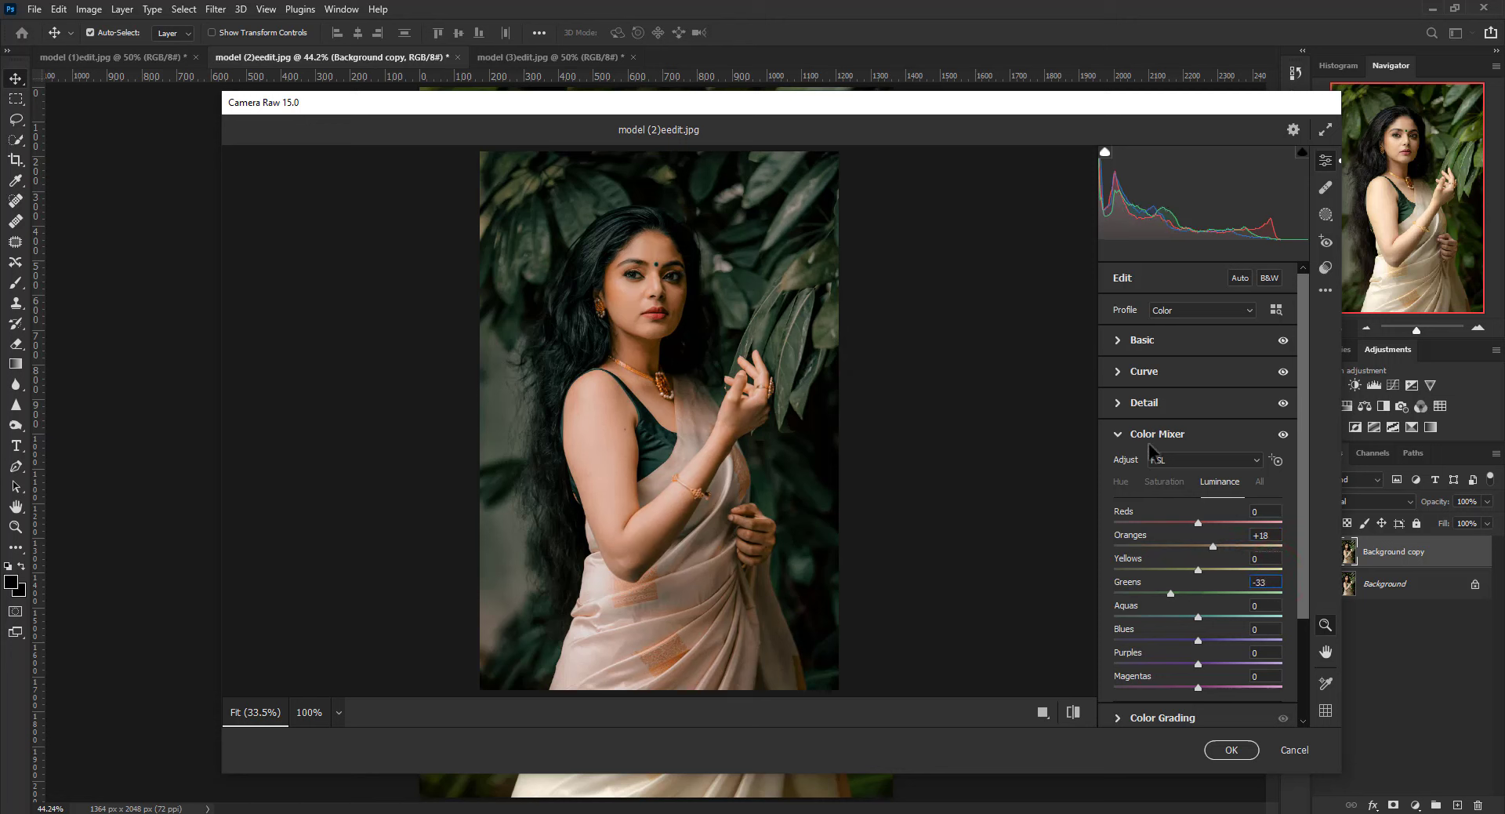
pyautogui.click(1146, 433)
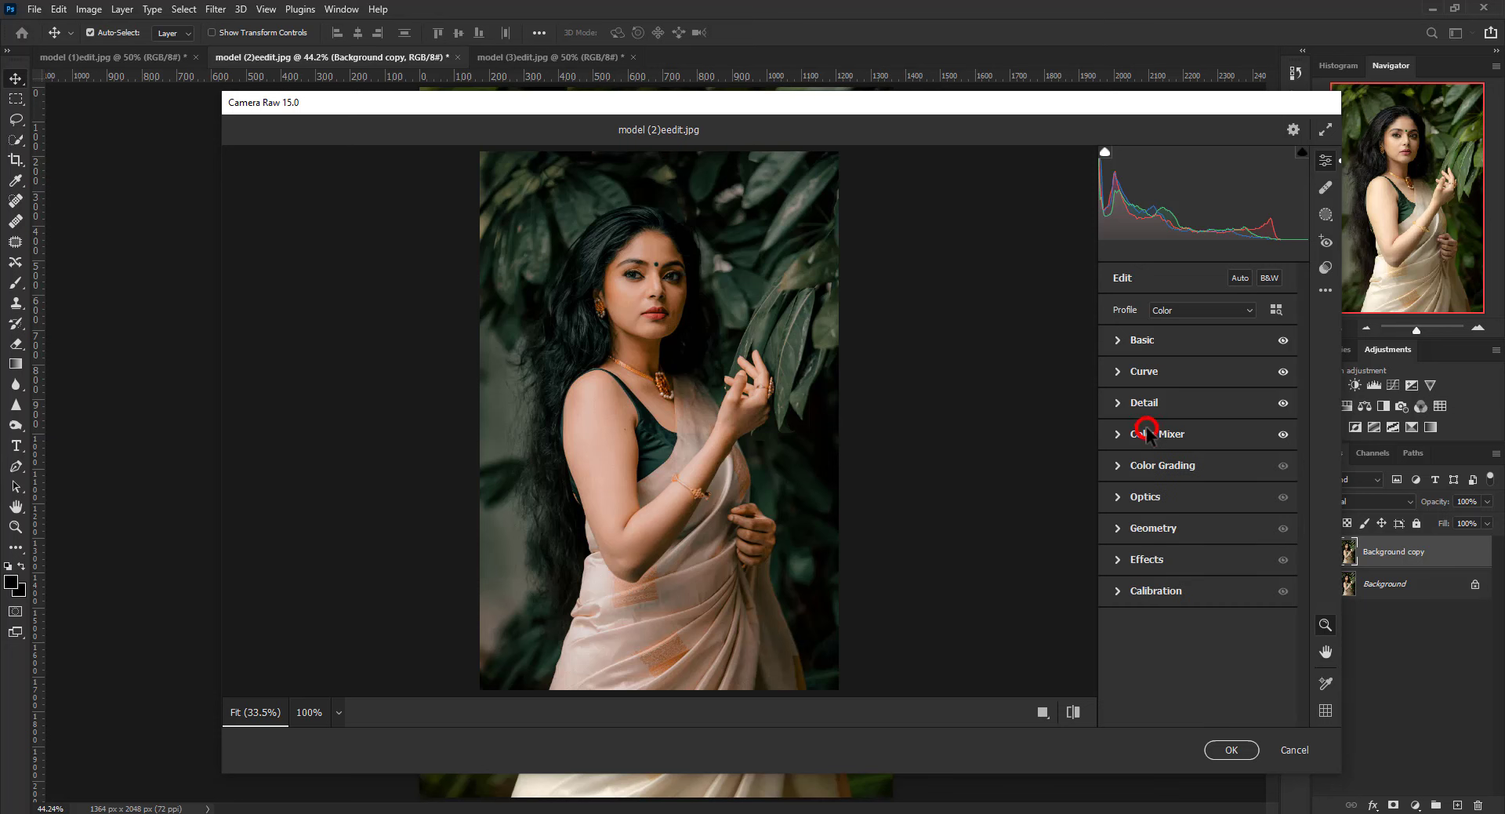
# Grade the shadows with Hue 232 and Saturation 15, and set Blending to 100
pyautogui.click(1283, 435)
pyautogui.click(1283, 435)
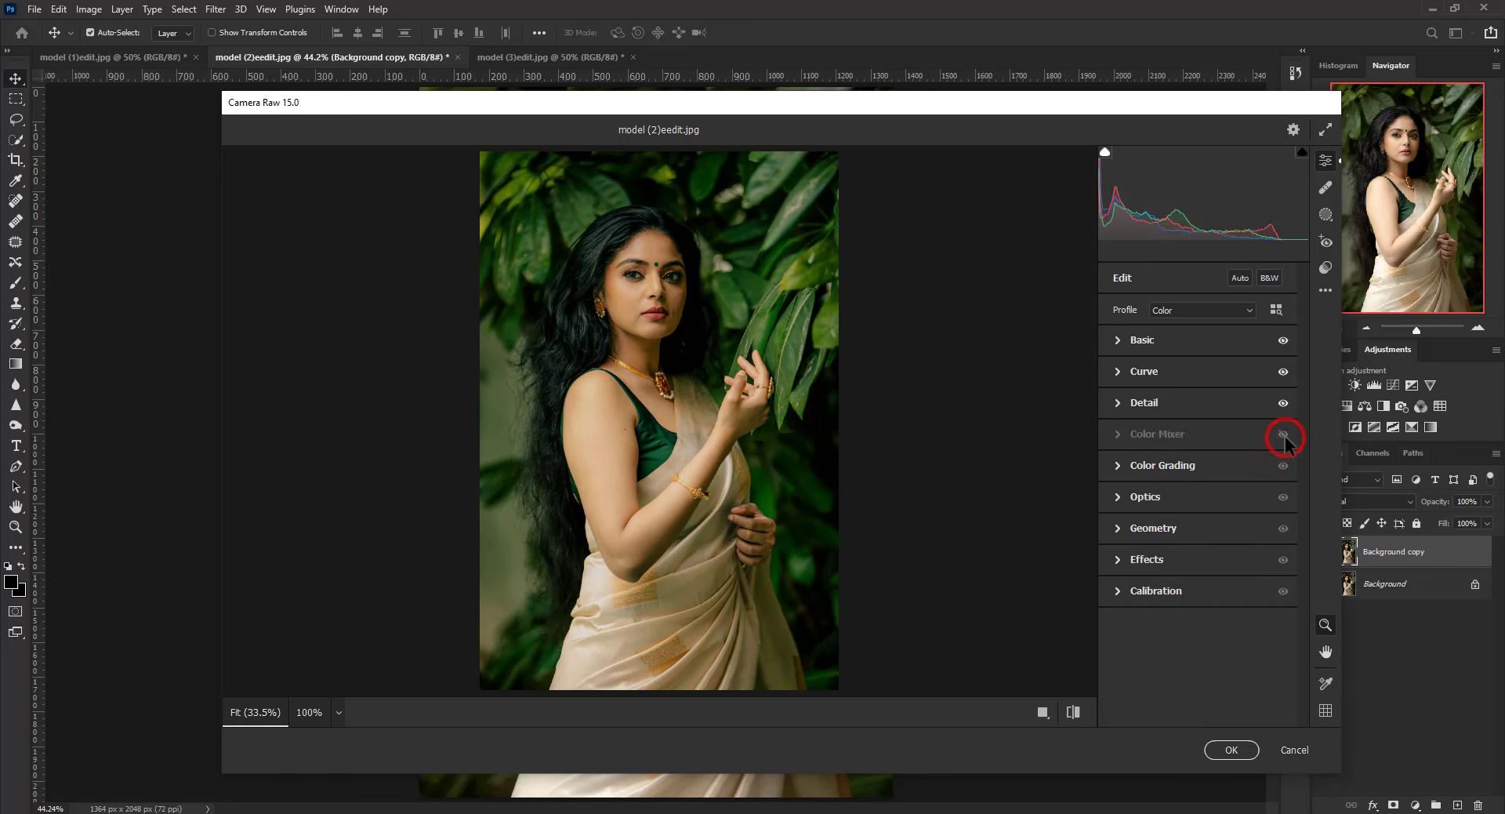
pyautogui.click(1192, 467)
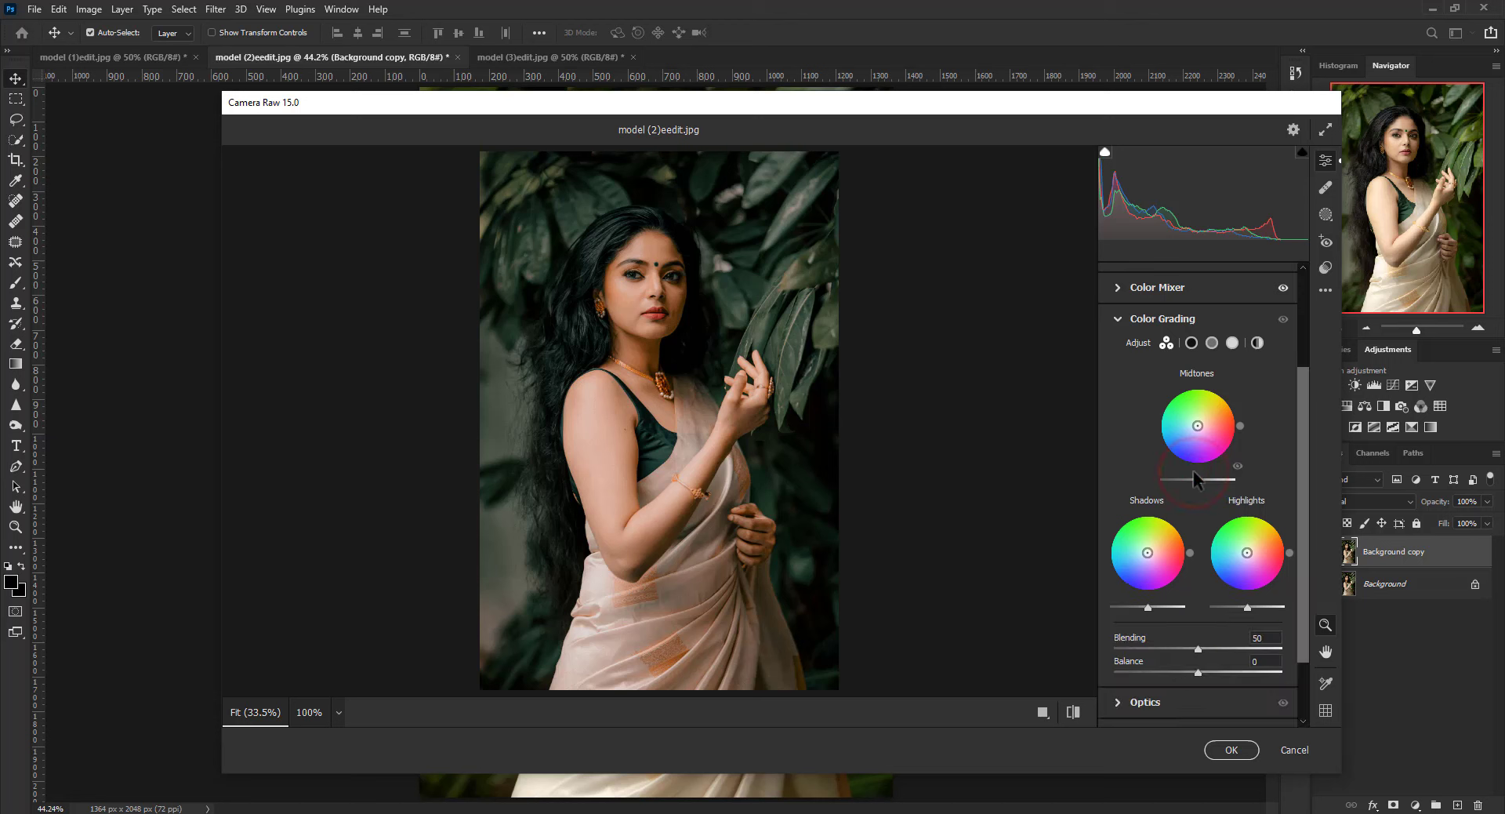
pyautogui.click(1191, 342)
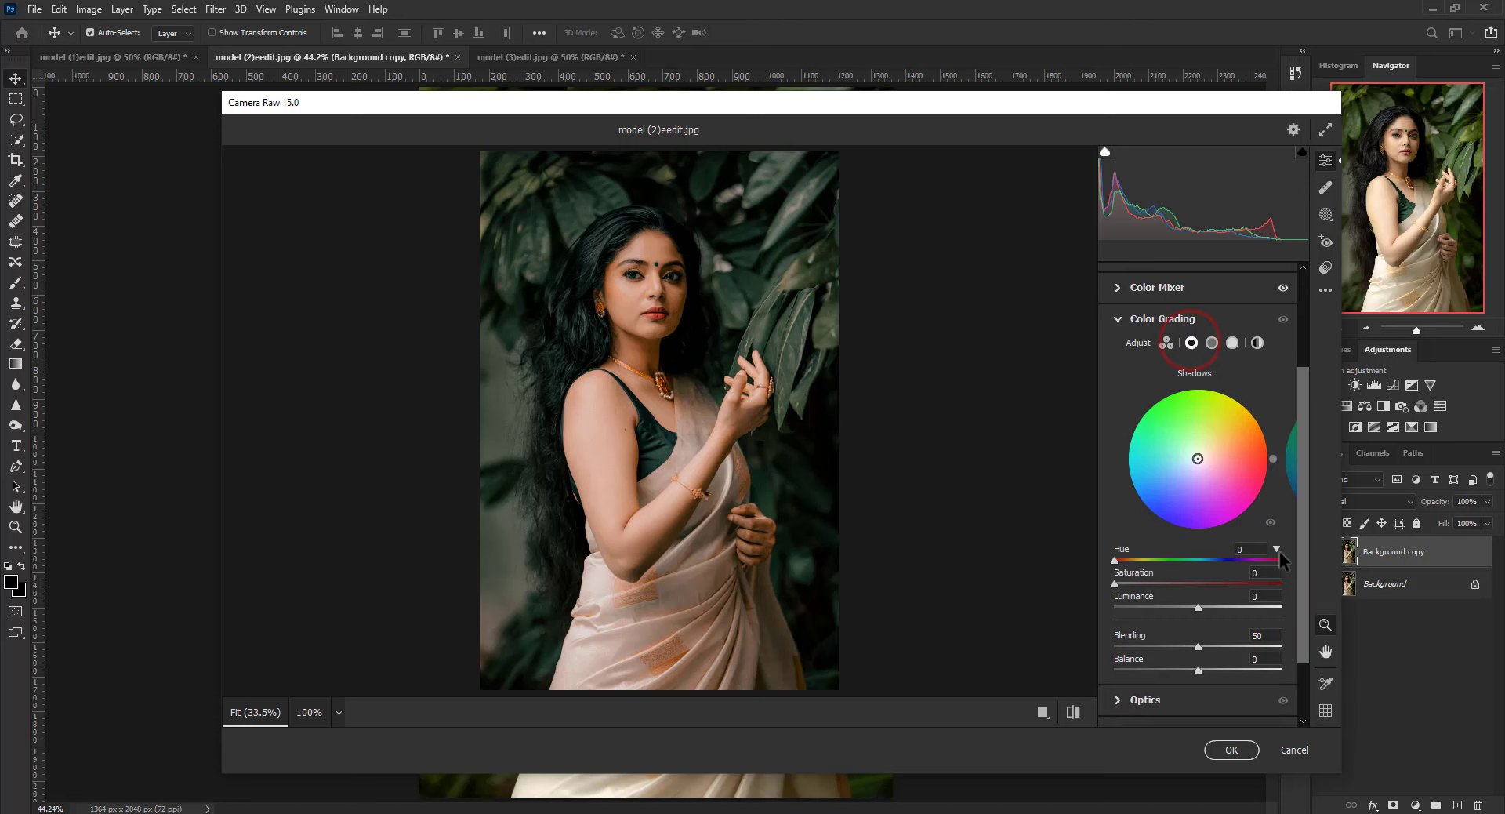
pyautogui.click(1073, 711)
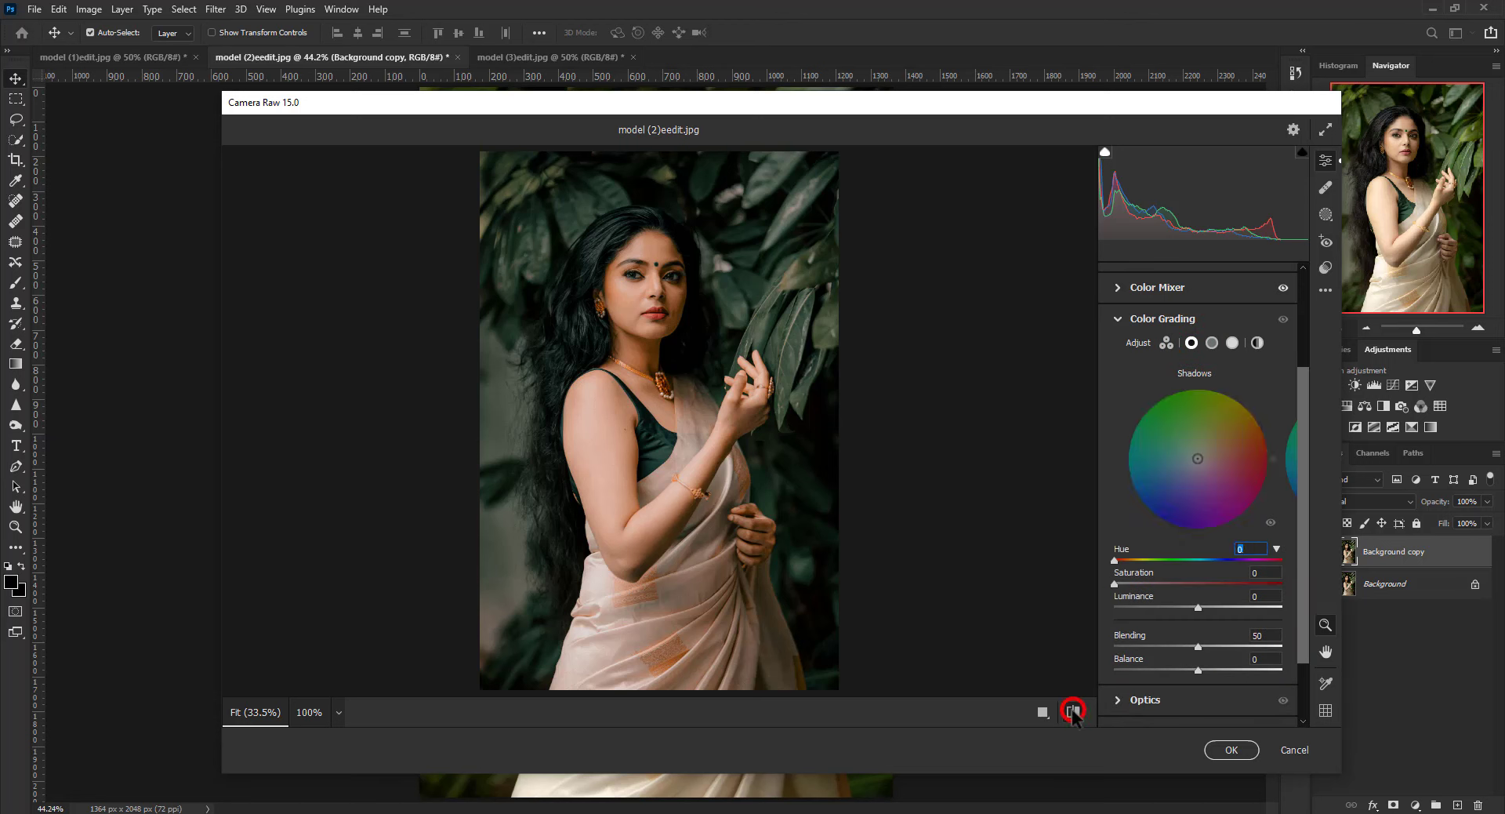
pyautogui.click(1073, 712)
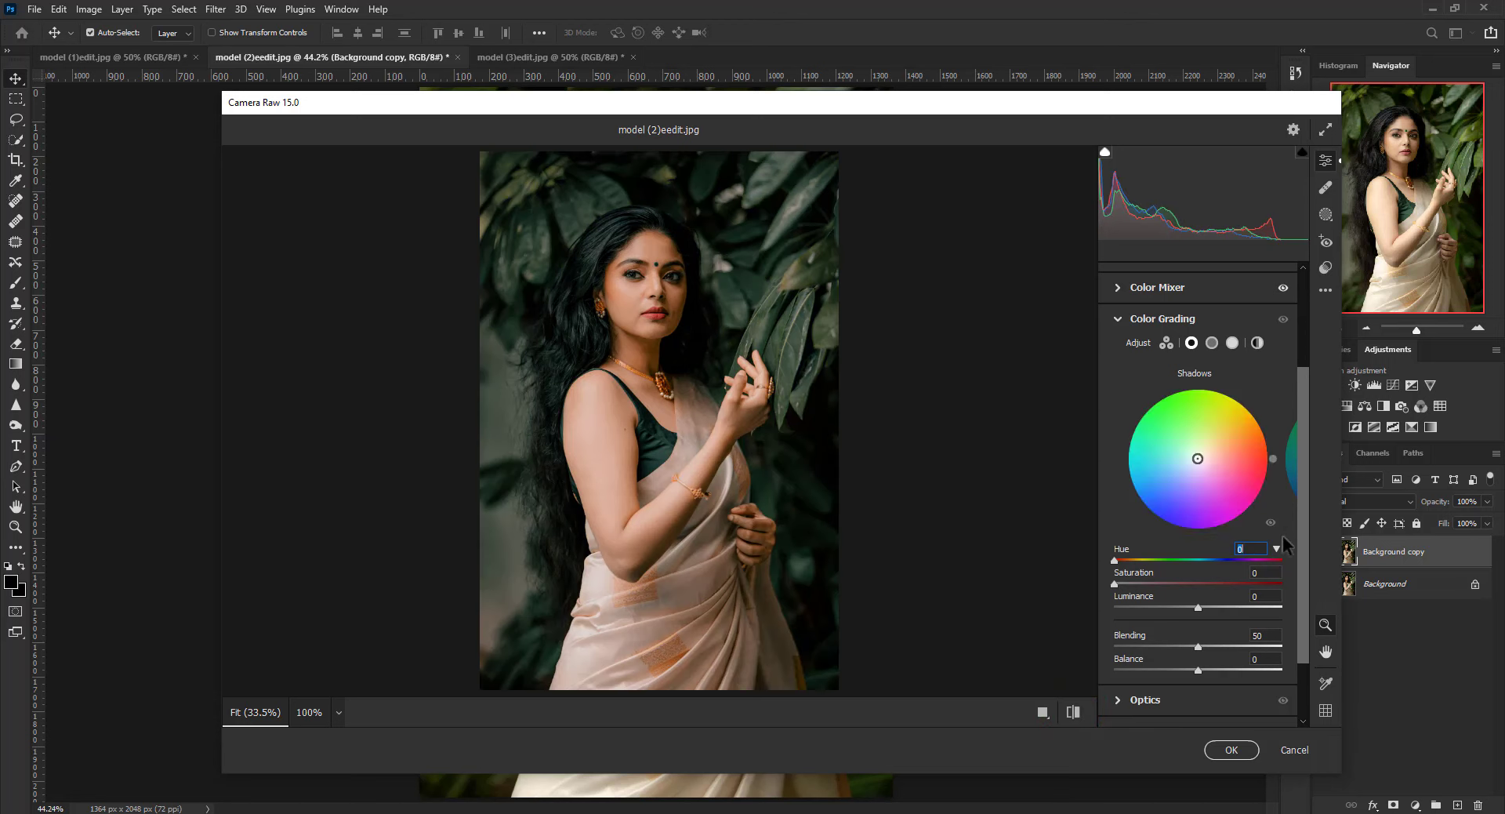
pyautogui.write('232')
pyautogui.click(1254, 572)
pyautogui.write('15')
pyautogui.moveTo(1197, 647); pyautogui.dragTo(1291, 616)
# Give the midtones Hue 65, Saturation 12 and Luminance +13
pyautogui.click(1212, 343)
pyautogui.click(1250, 548)
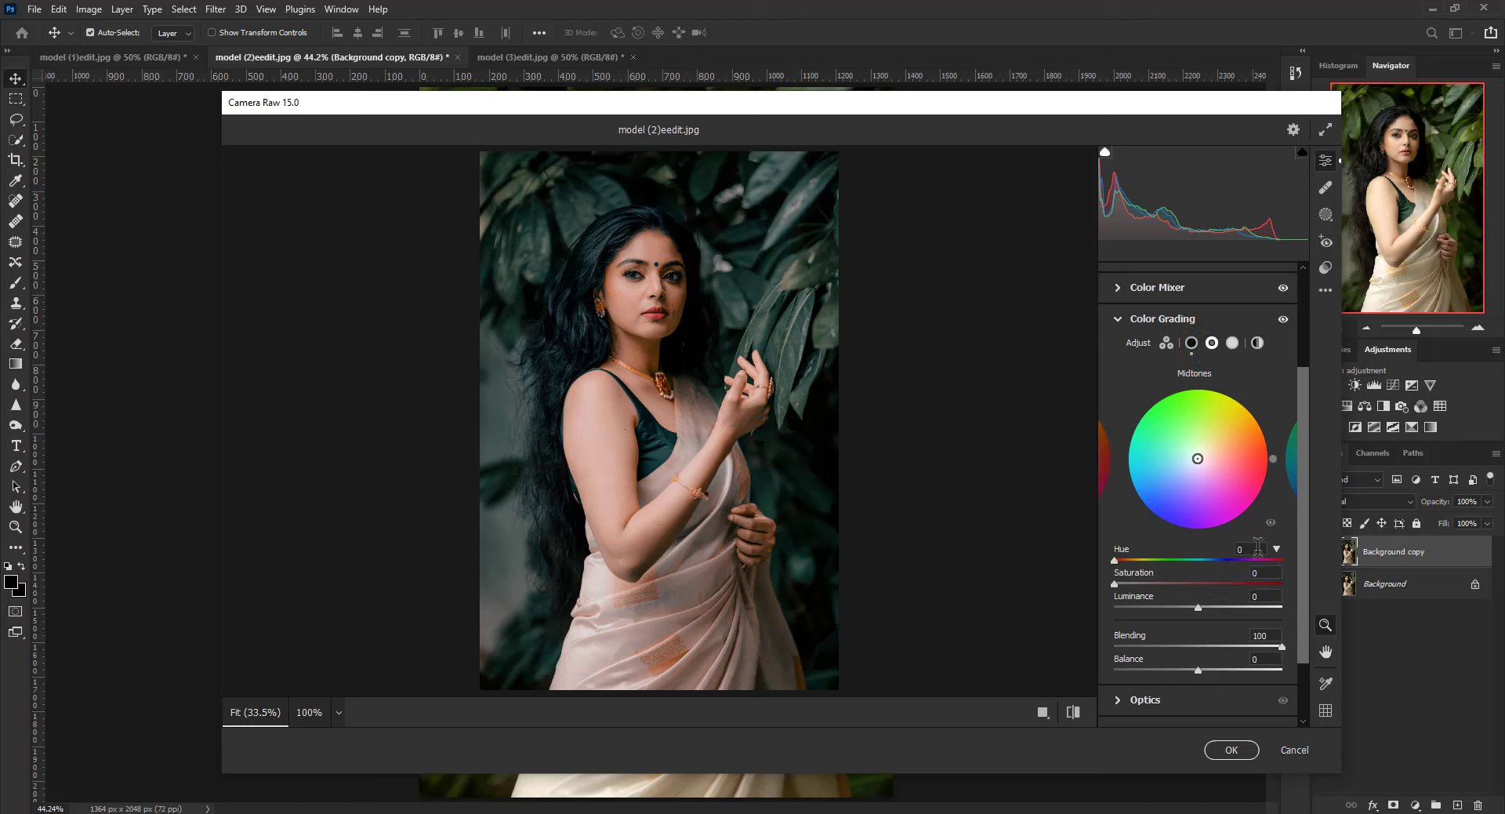
pyautogui.write('65')
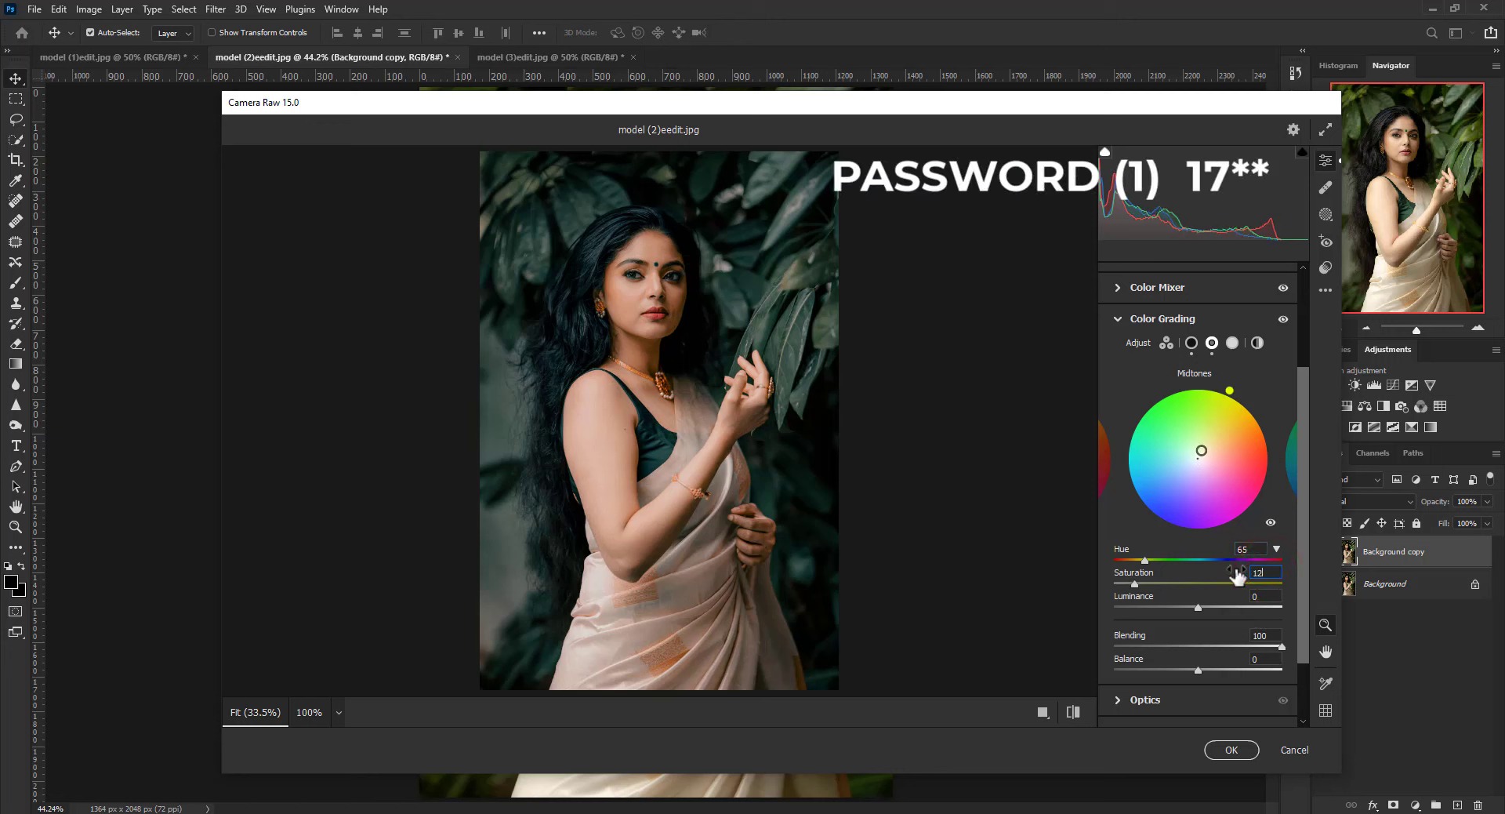
pyautogui.write('2')
pyautogui.moveTo(1233, 598); pyautogui.dragTo(1235, 597)
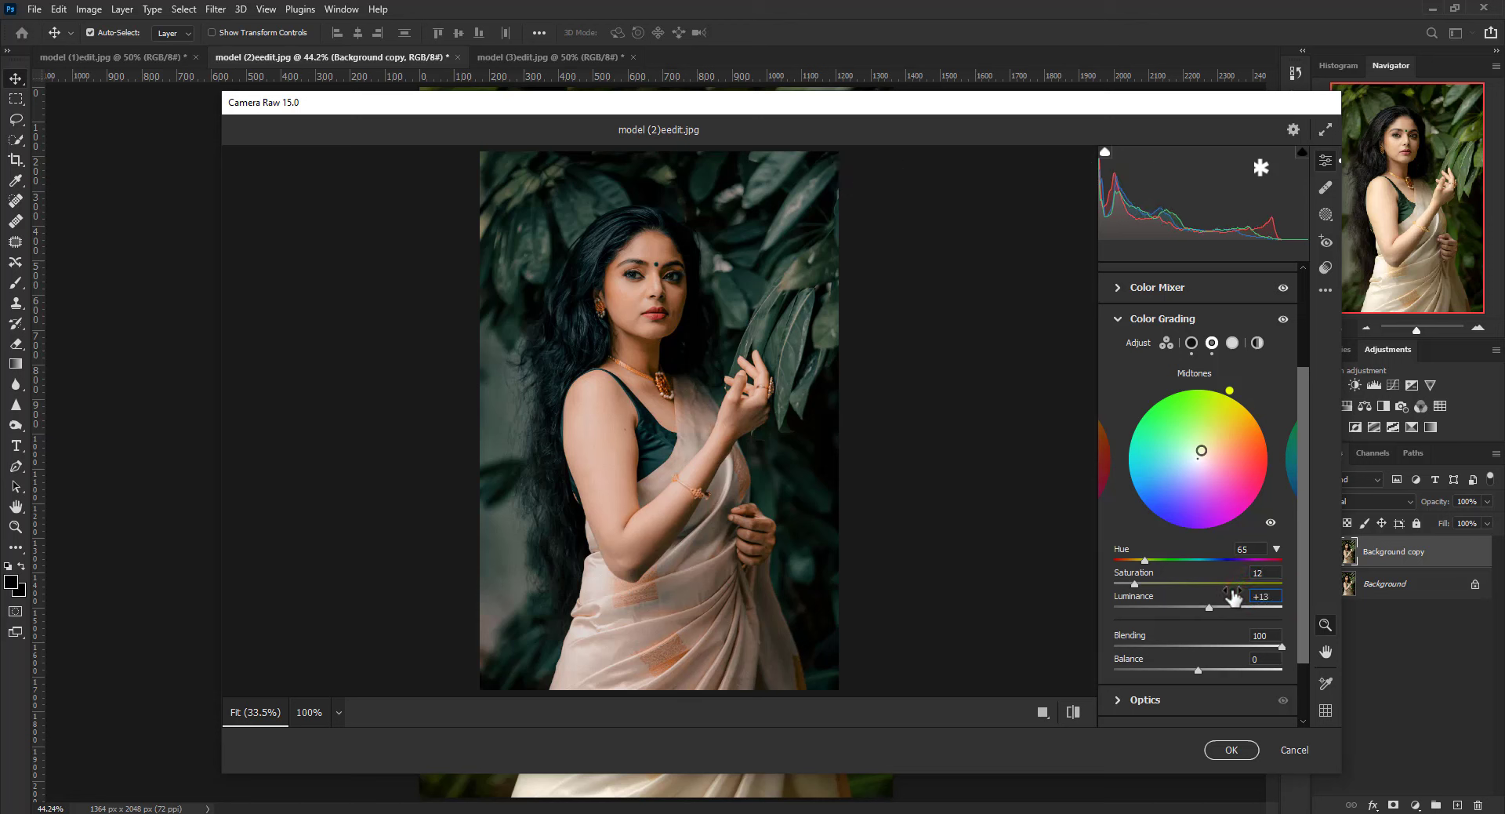
pyautogui.click(1232, 343)
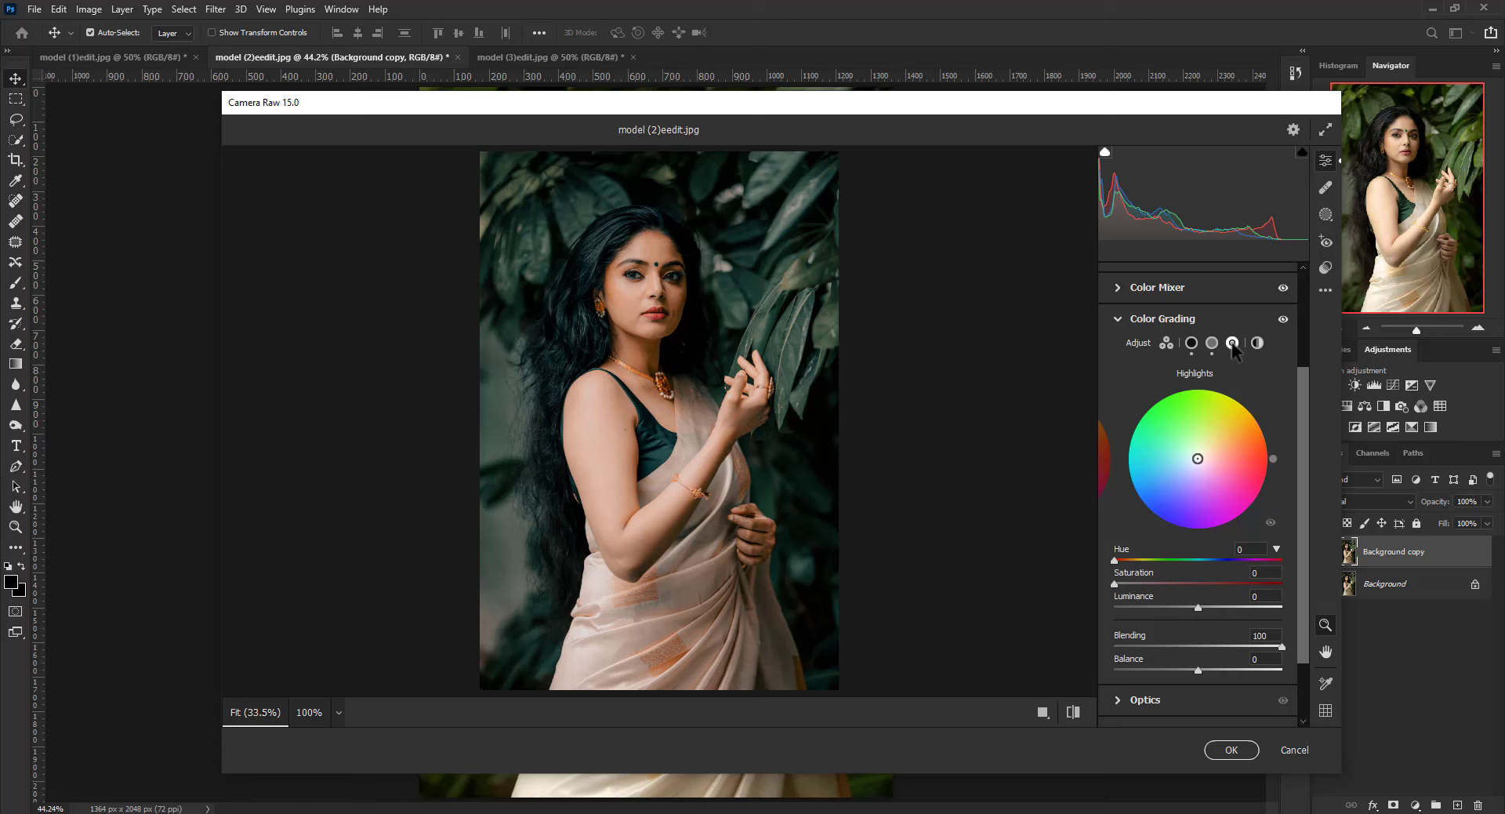
pyautogui.click(1170, 318)
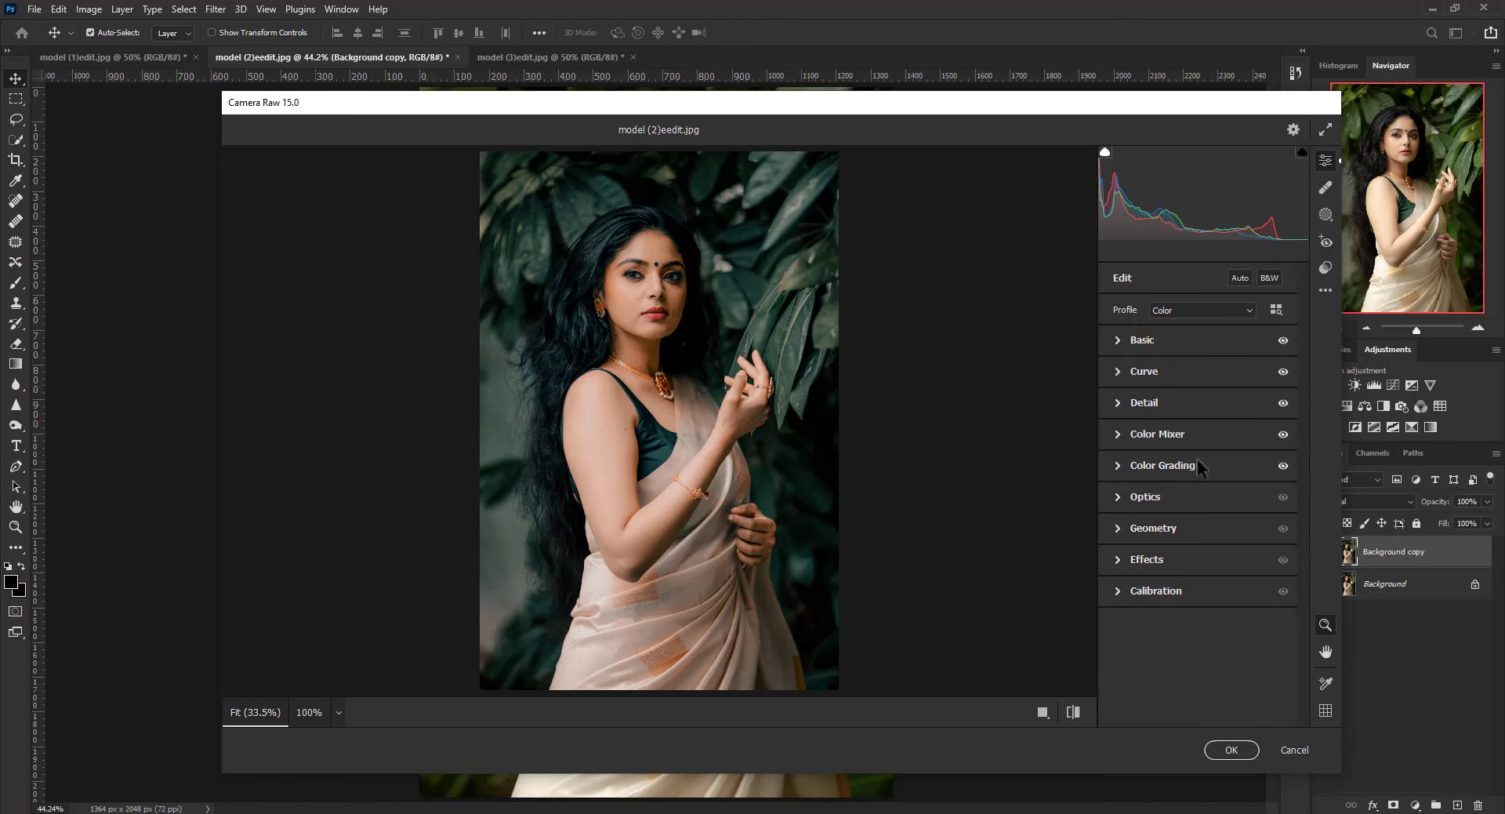
pyautogui.click(1188, 564)
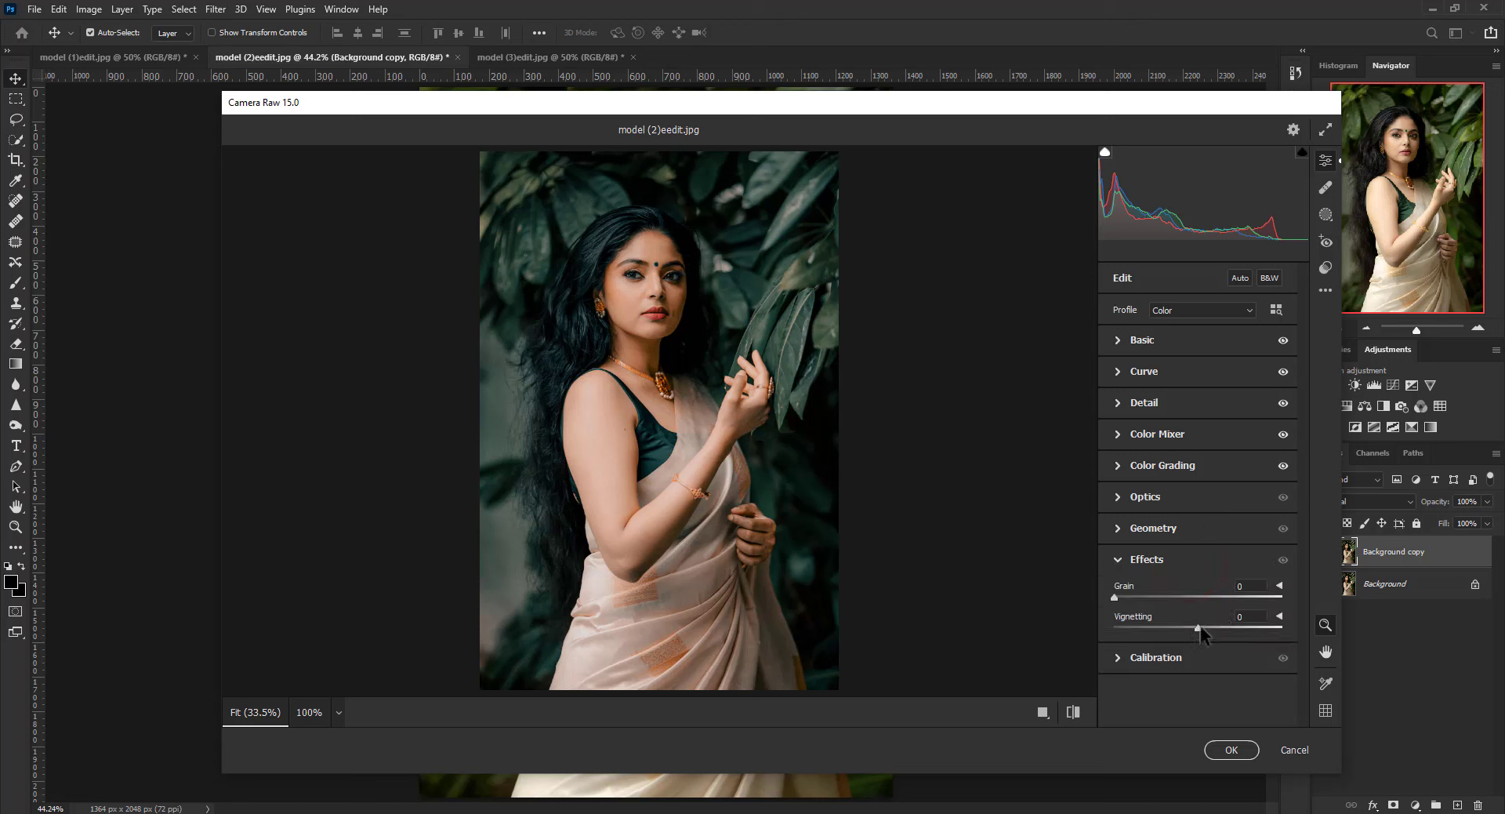
# Set Effects Vignetting to -12
pyautogui.moveTo(1200, 626); pyautogui.dragTo(1190, 627)
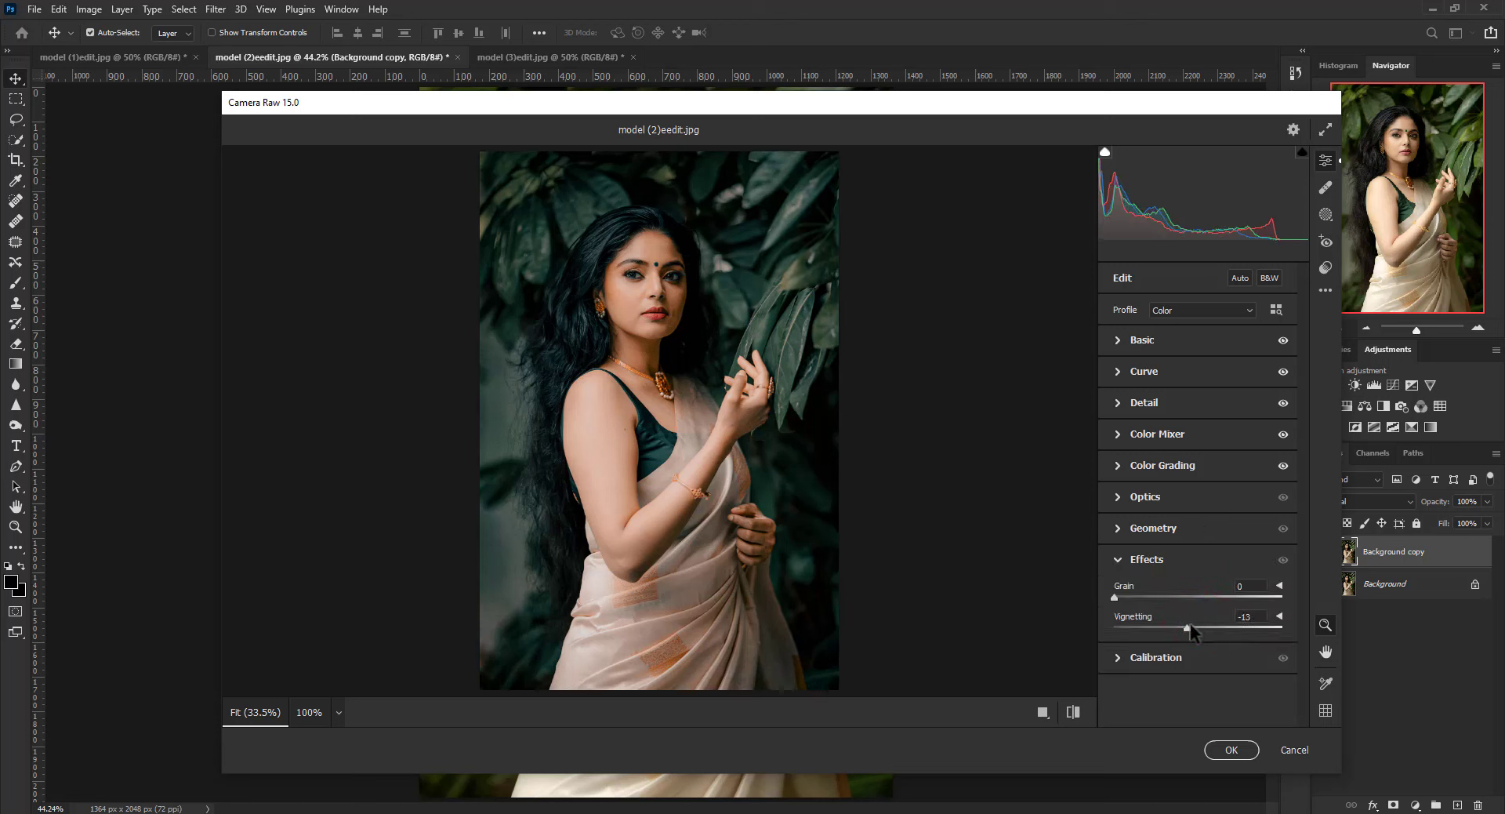
pyautogui.write('-12')
pyautogui.click(1140, 559)
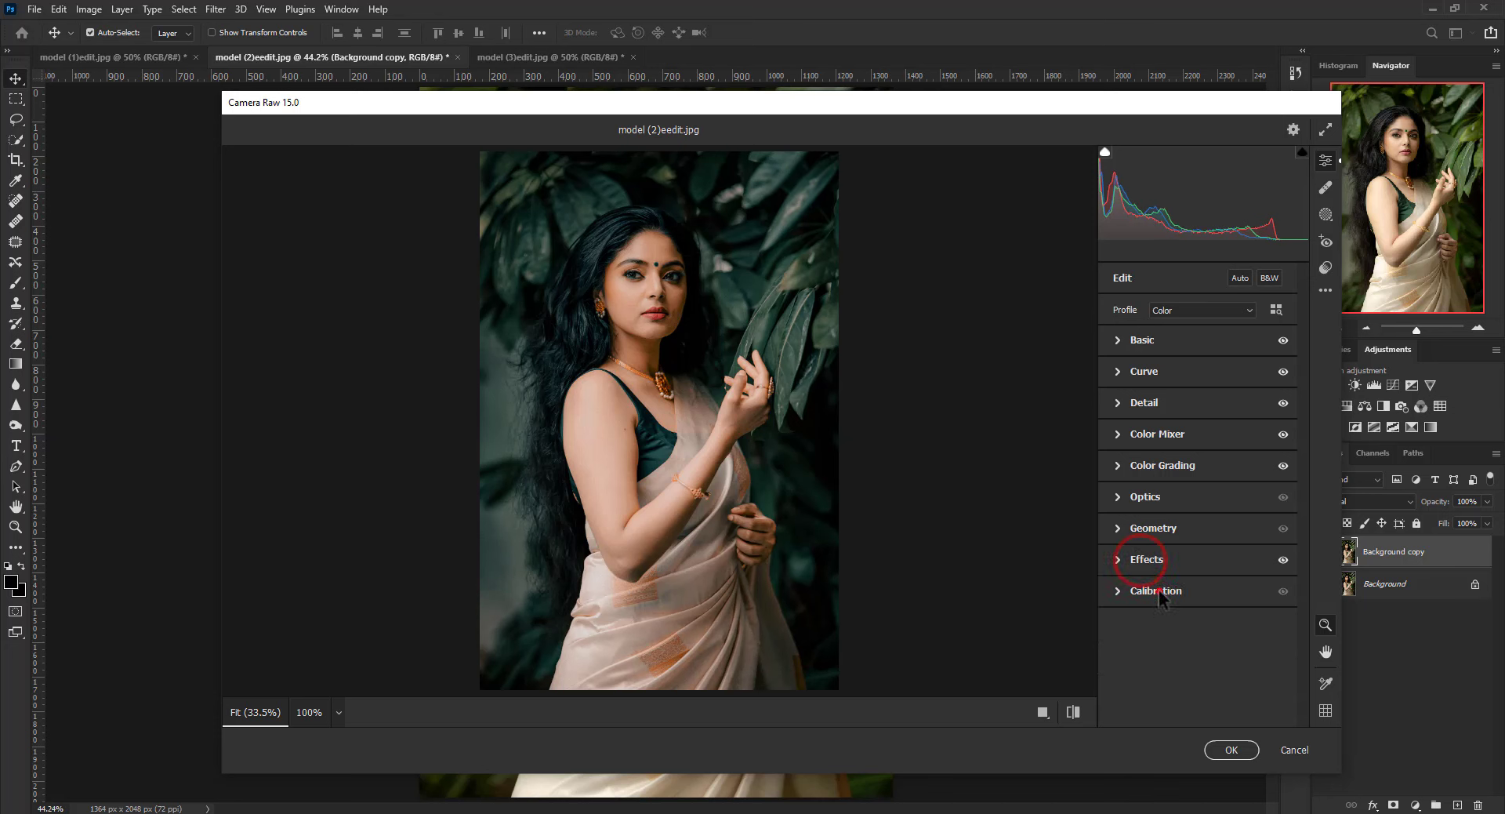
# Calibrate Red Primary Hue -21, Sat -20; Green Hue -9, Sat +10; Blue Sat +7
pyautogui.click(1158, 590)
pyautogui.click(1263, 534)
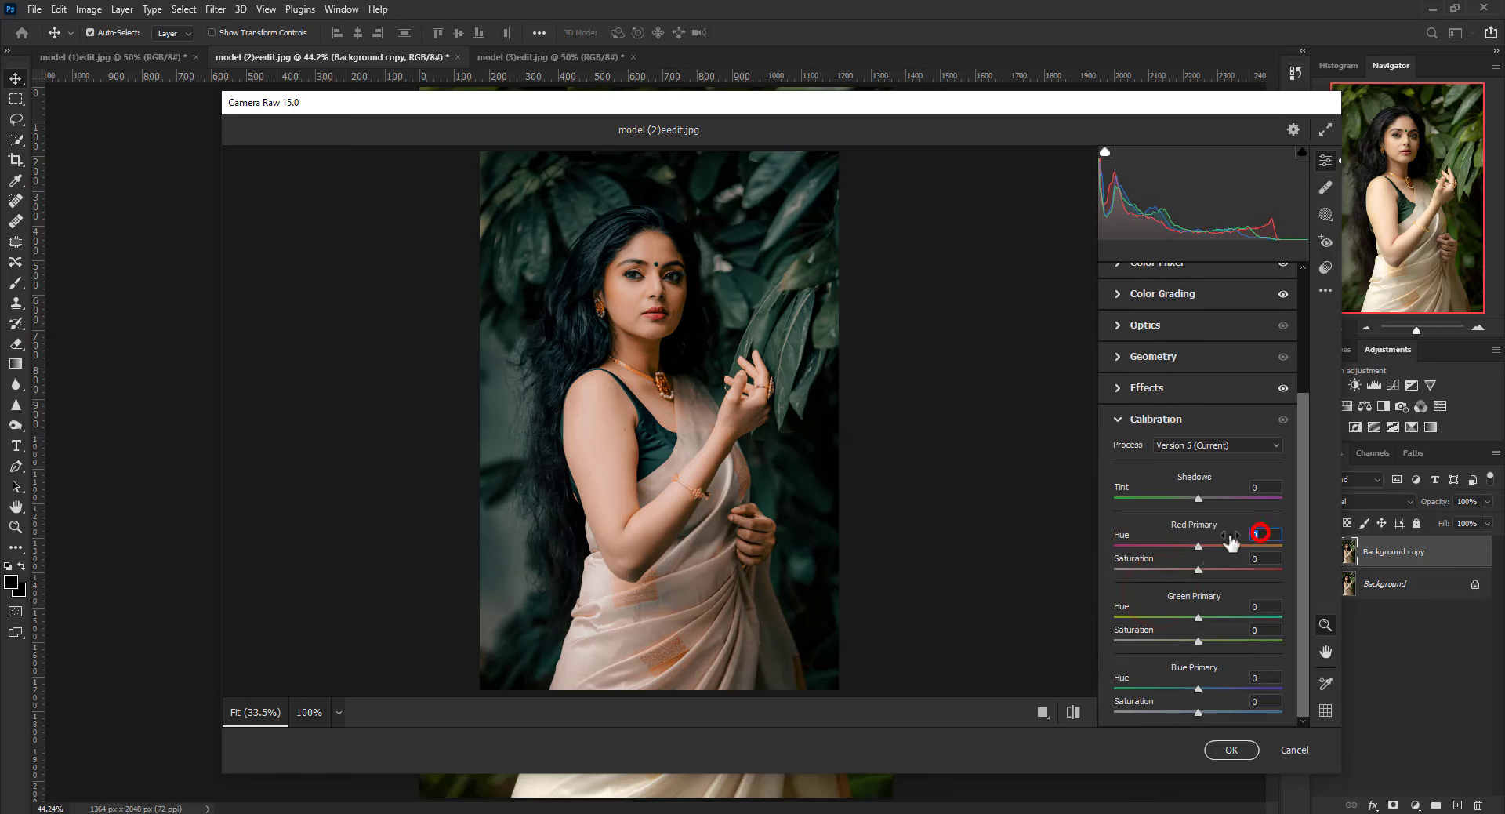
pyautogui.write('-21')
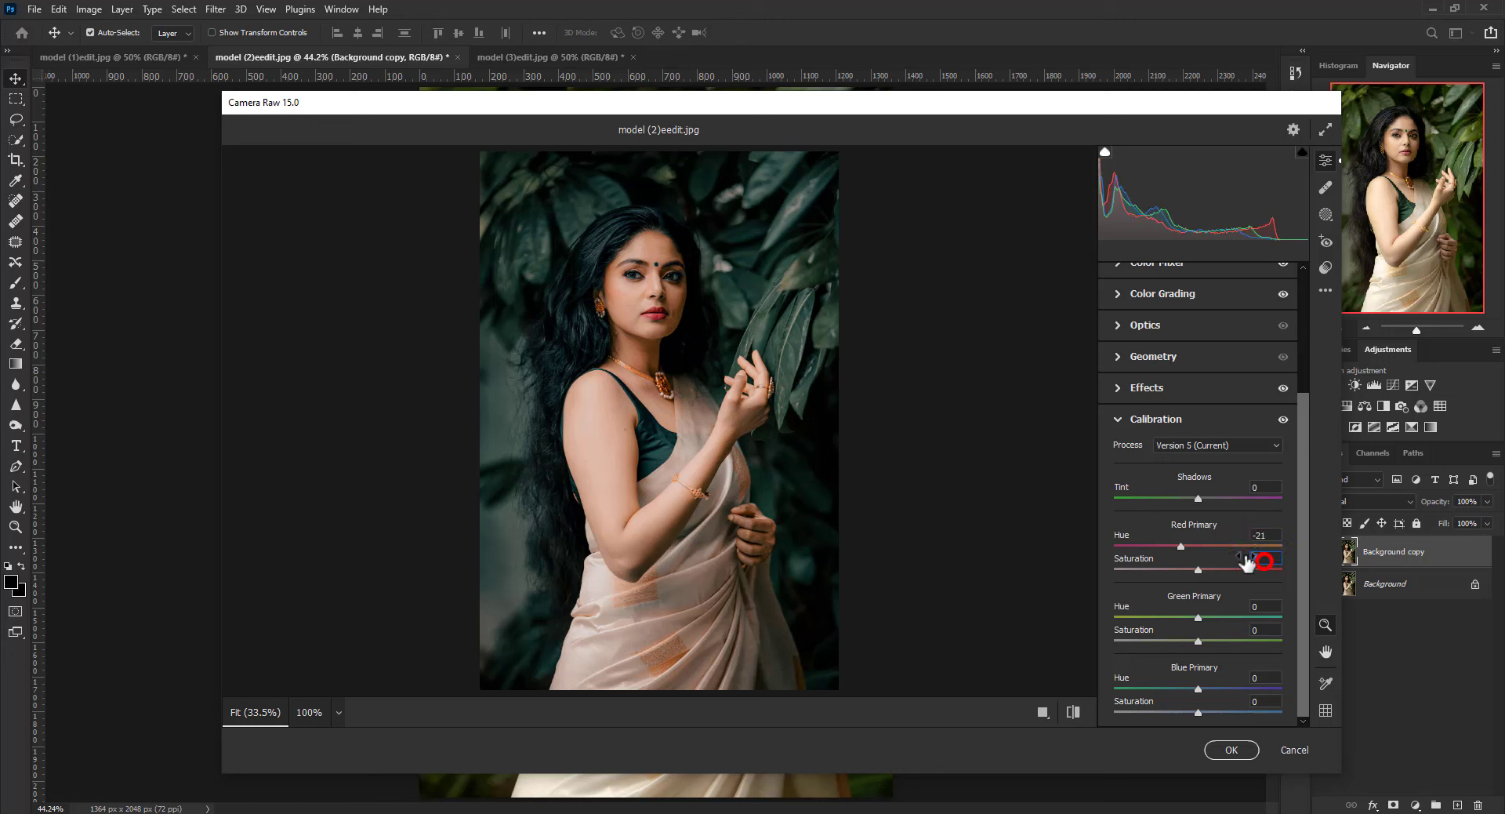
pyautogui.write('32')
pyautogui.click(1263, 604)
pyautogui.write('-9')
pyautogui.click(1265, 629)
pyautogui.click(1262, 676)
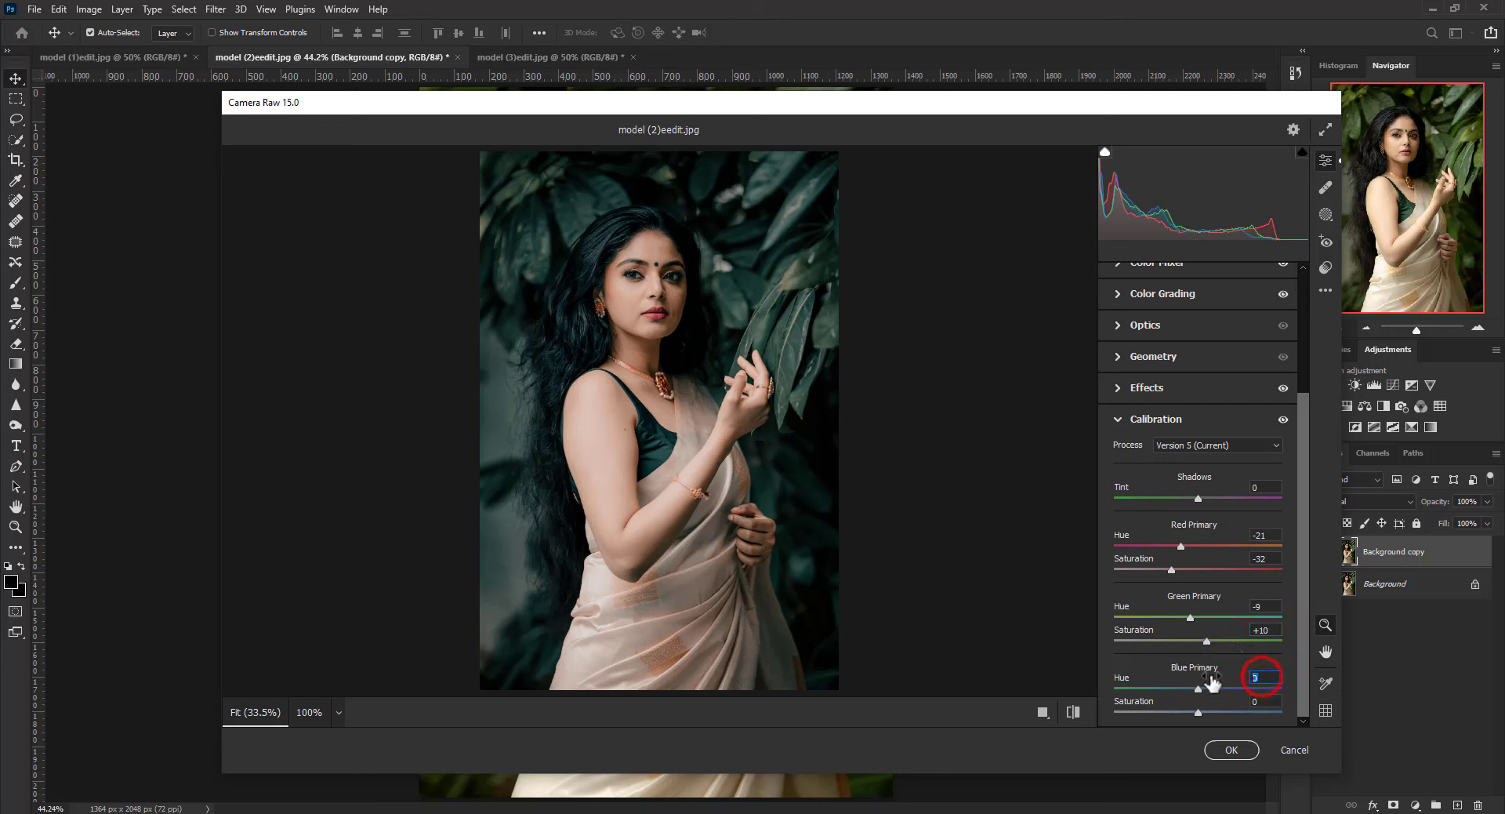
pyautogui.click(1261, 701)
pyautogui.write('+7')
pyautogui.click(1074, 712)
pyautogui.moveTo(1172, 570); pyautogui.dragTo(1184, 581)
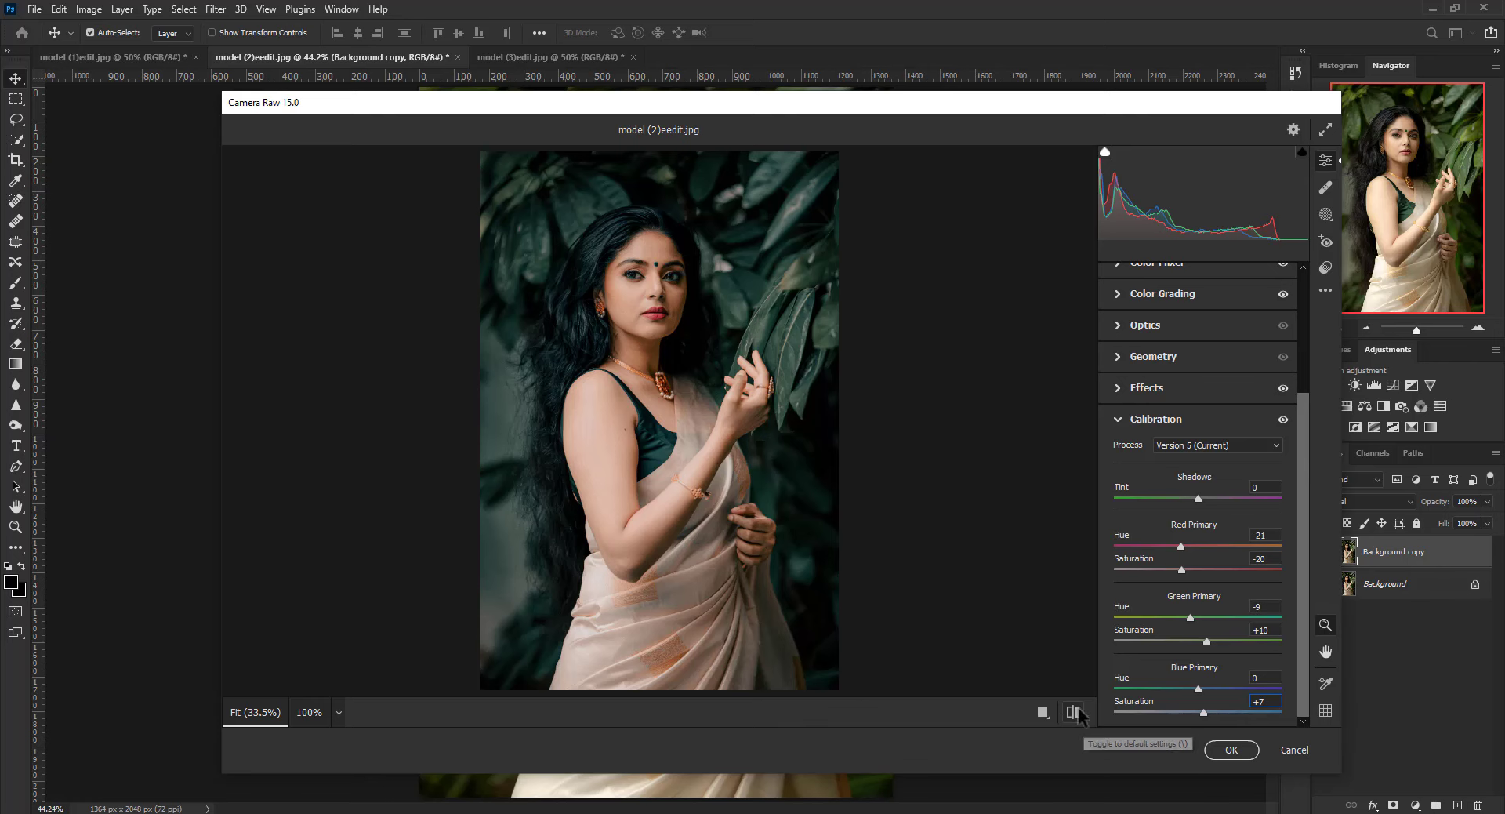
# Review the Before/After layouts and copy the current edit settings
pyautogui.click(1043, 712)
pyautogui.click(1045, 712)
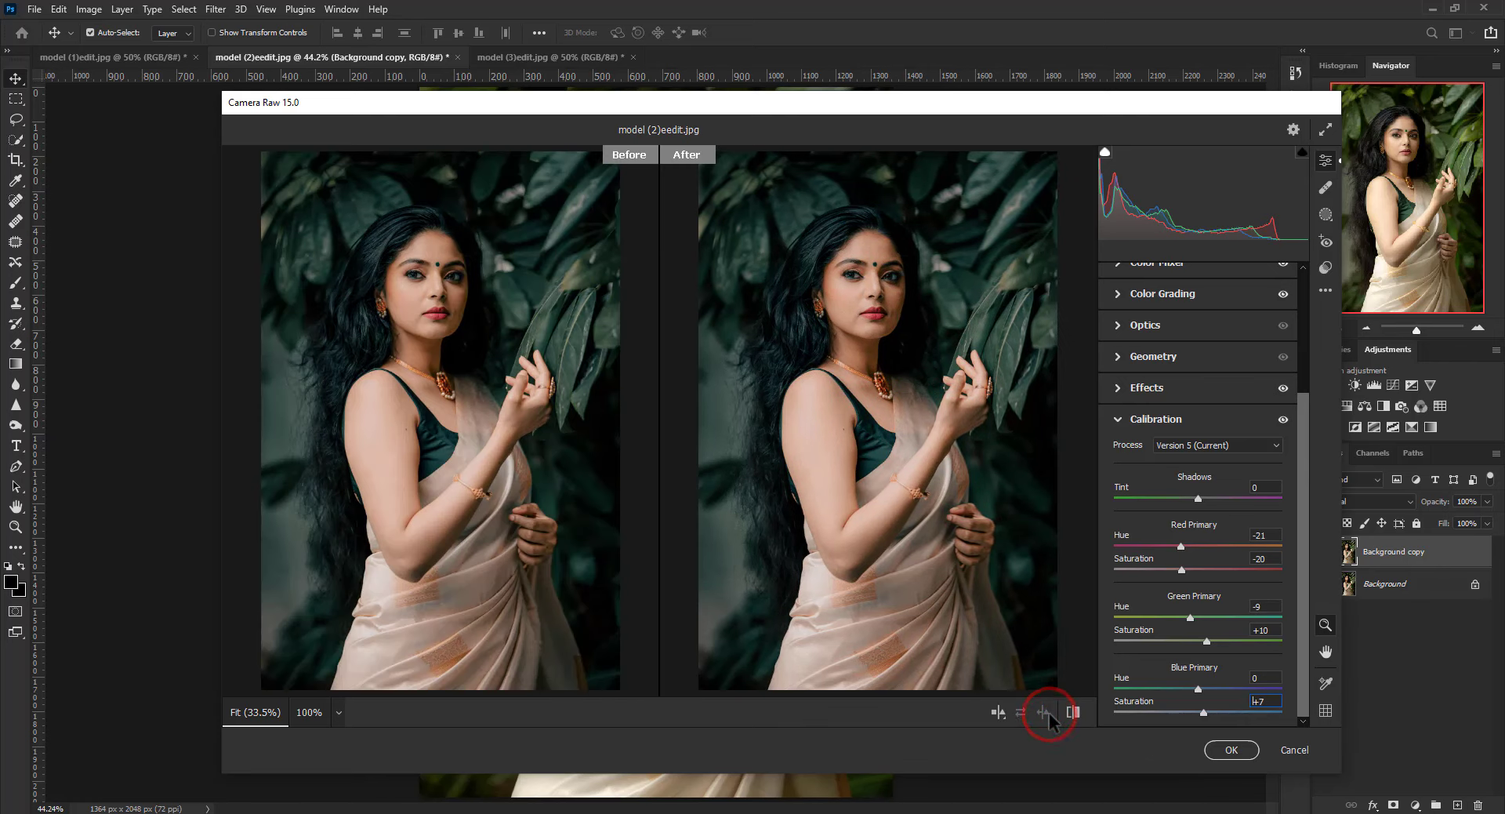
pyautogui.click(999, 712)
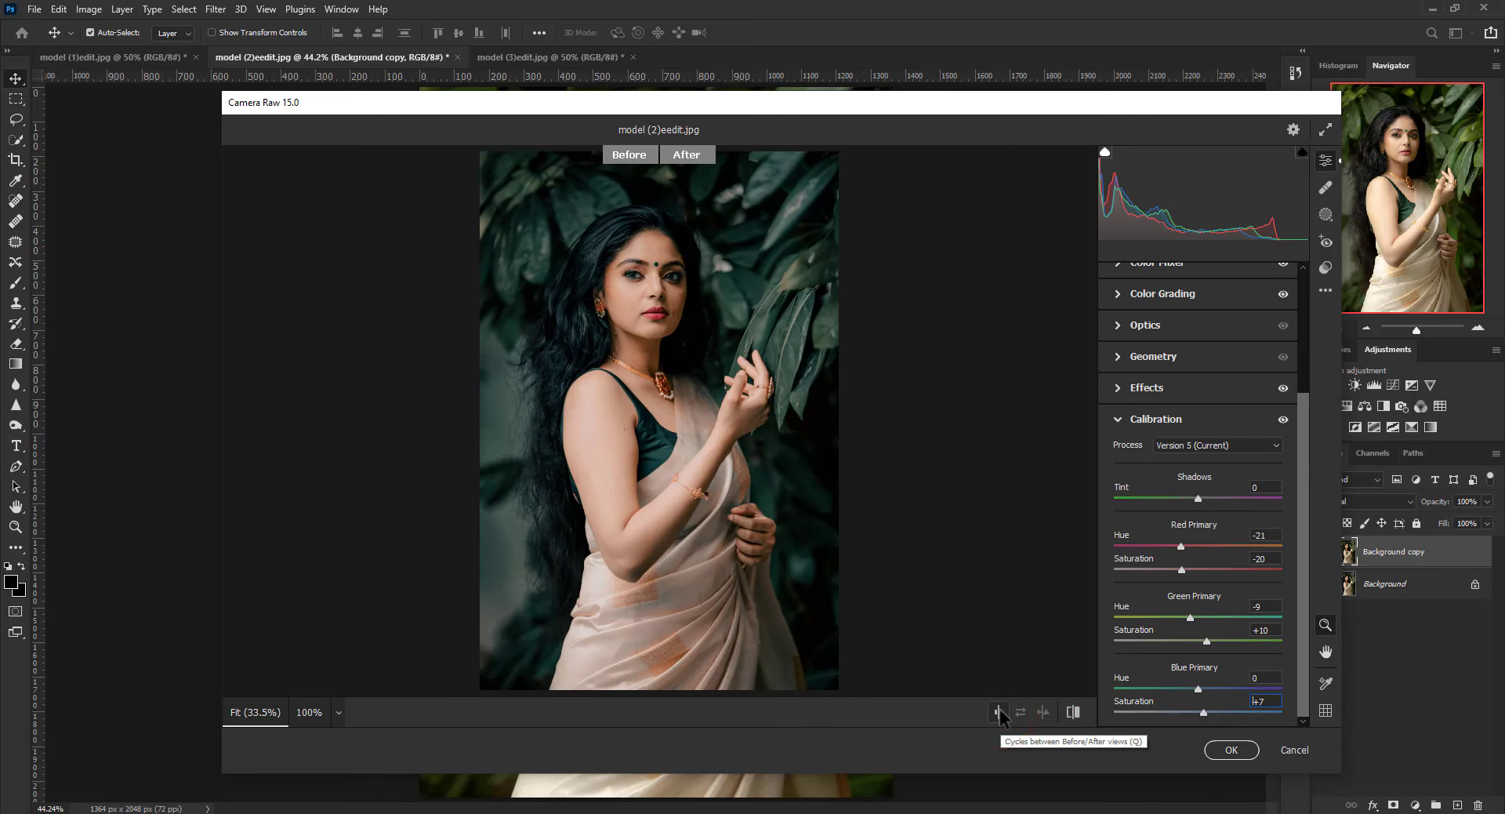
pyautogui.click(999, 712)
pyautogui.click(1072, 712)
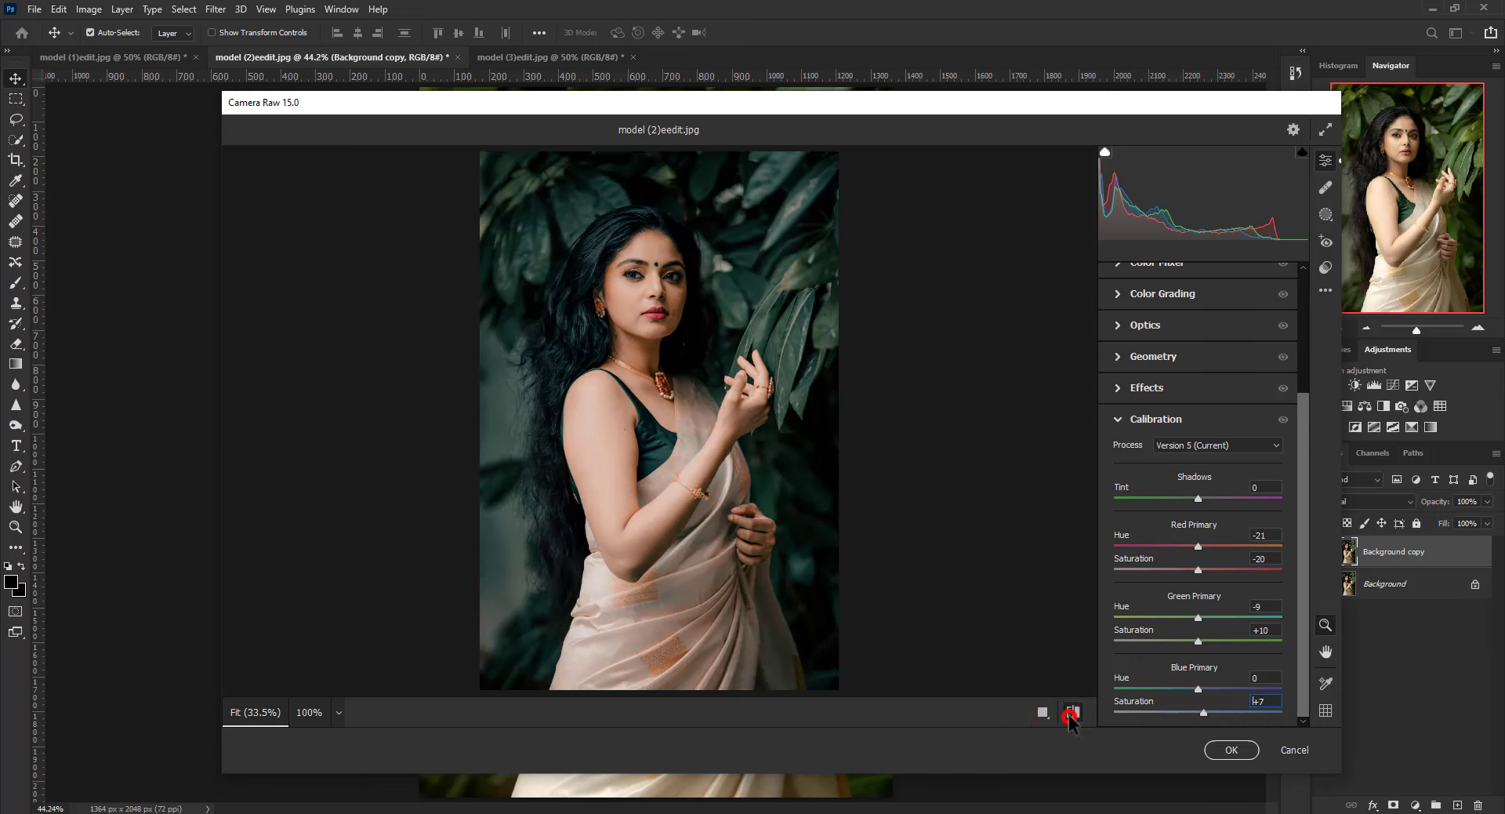
pyautogui.click(1325, 290)
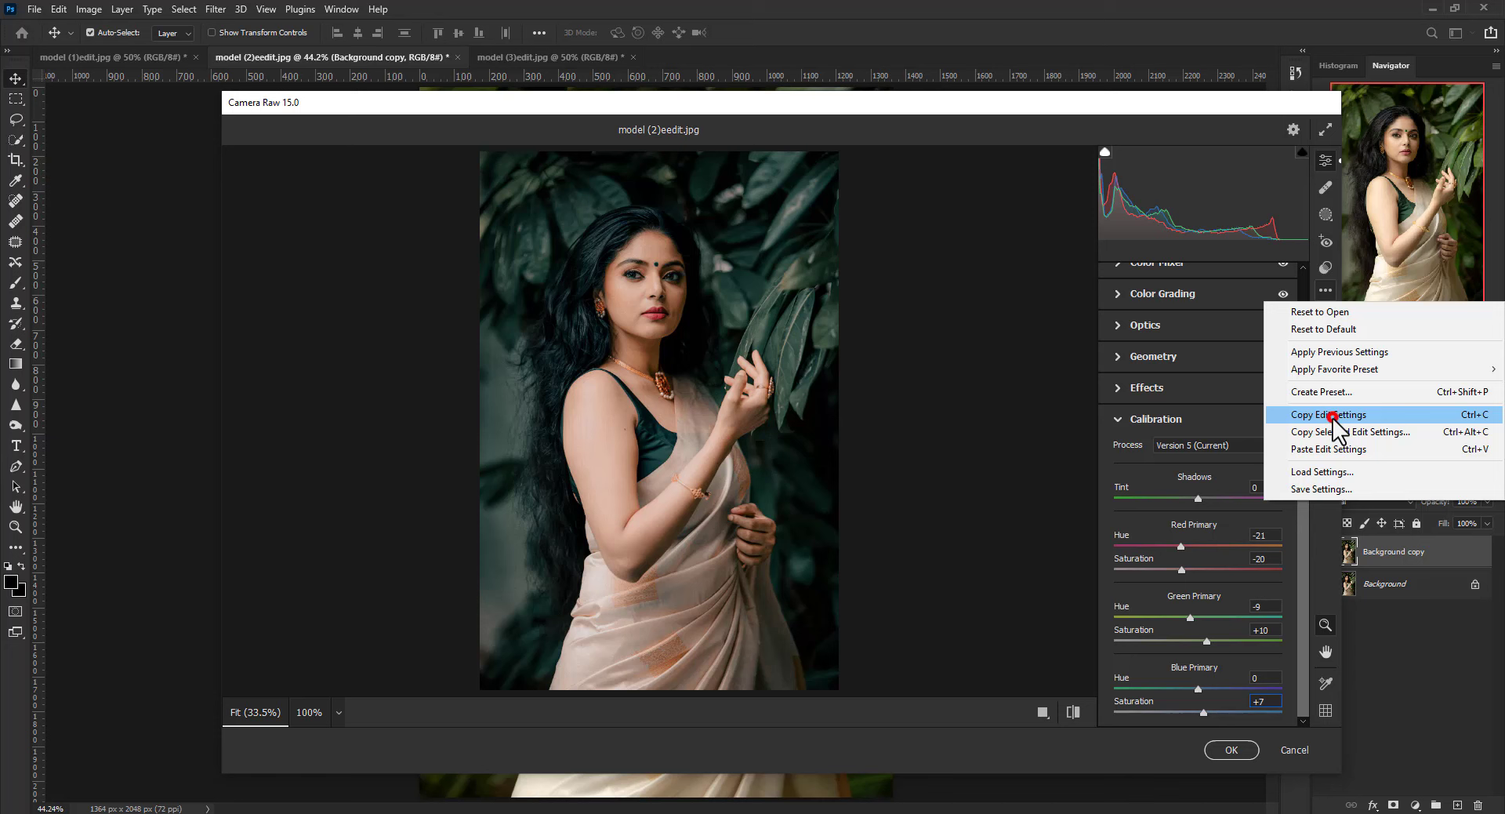
pyautogui.click(1332, 417)
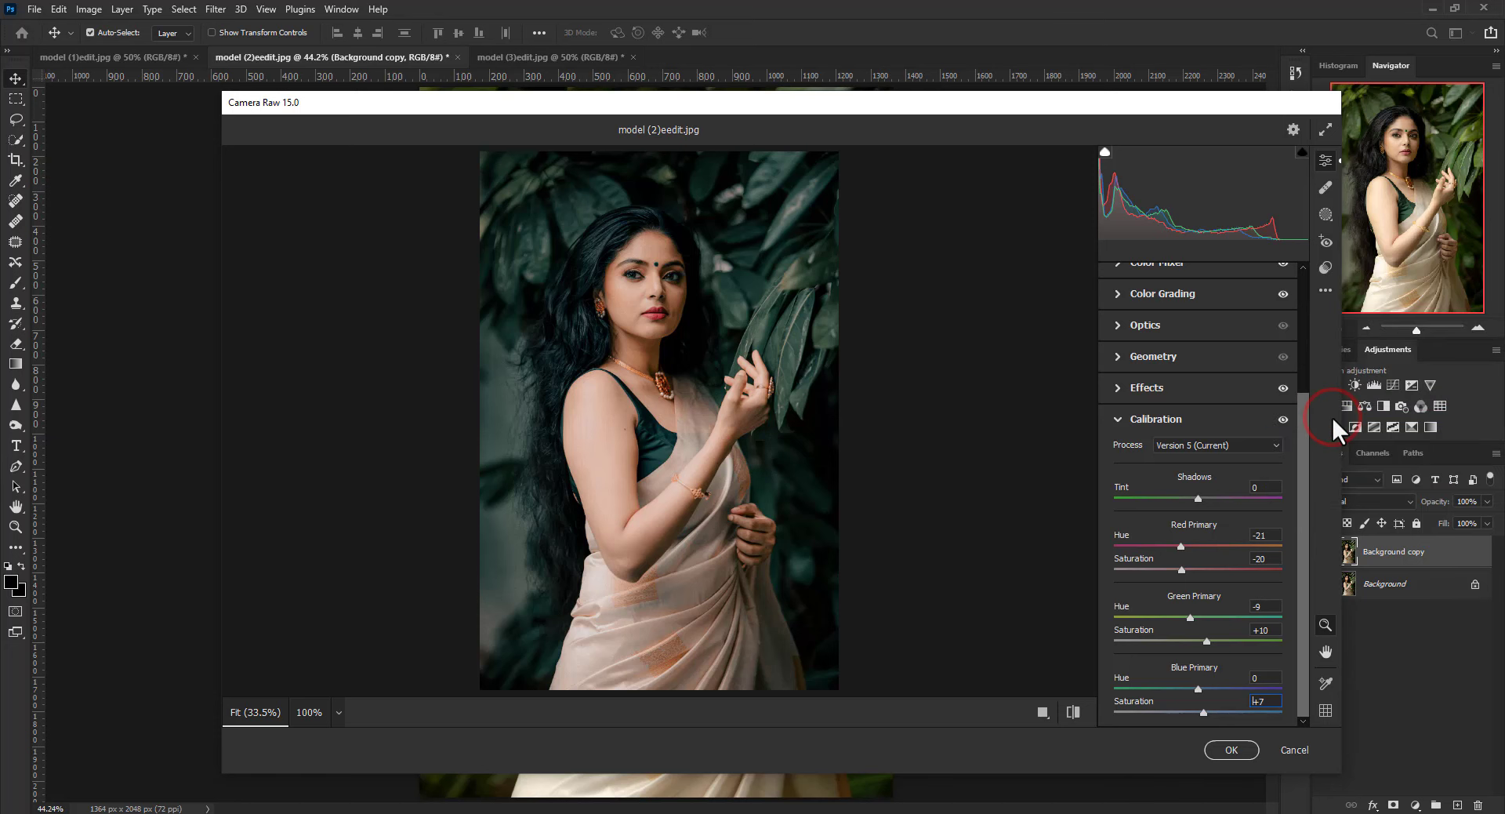
# Take Color Mixer Aquas and Blues saturation to -100 and apply the grade to the layer
pyautogui.click(1155, 421)
pyautogui.click(1176, 435)
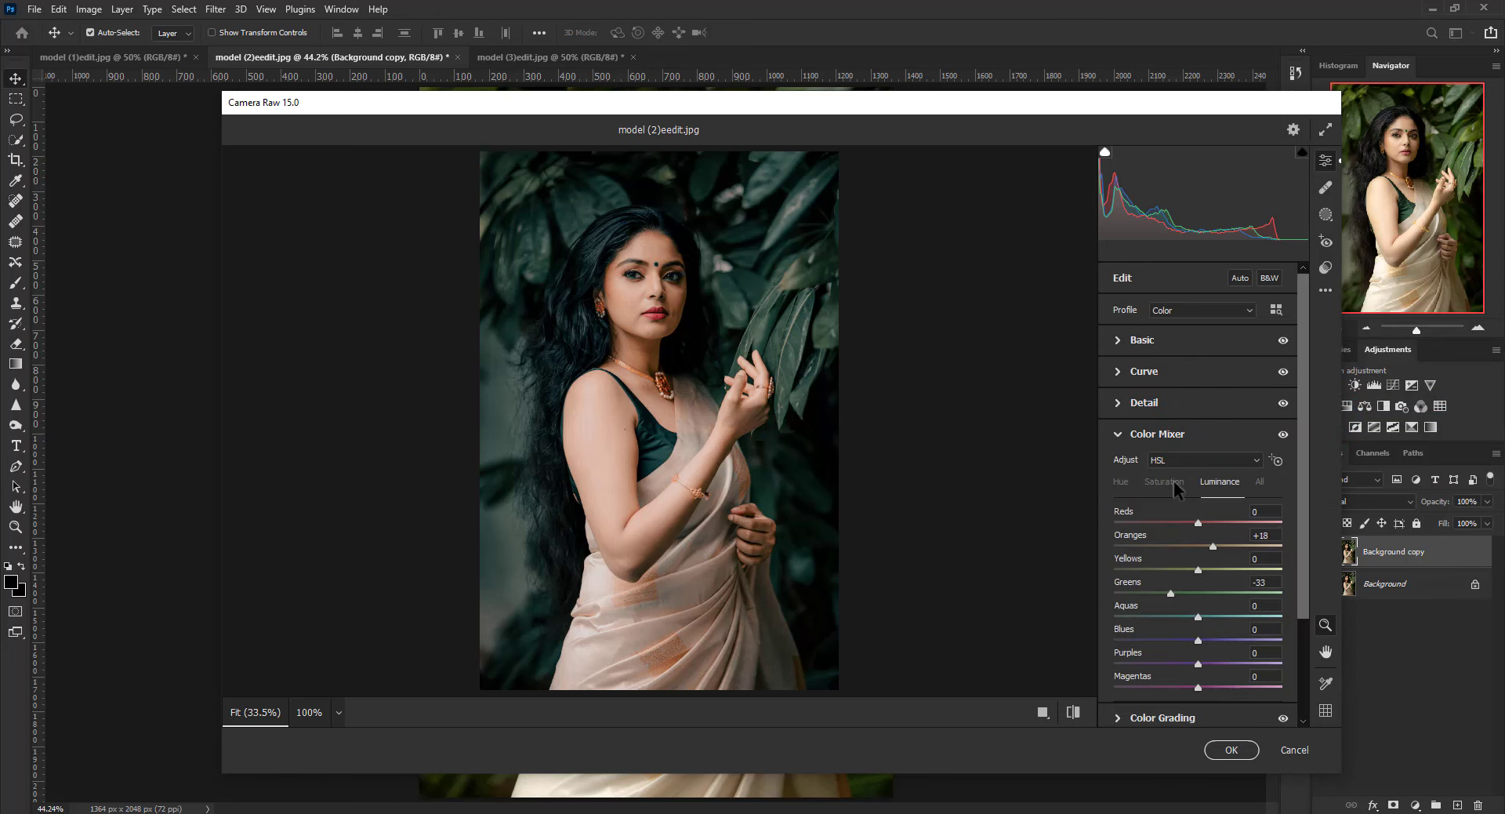
pyautogui.moveTo(1197, 617)
pyautogui.mouseDown()
pyautogui.moveTo(1102, 616)
pyautogui.moveTo(1099, 639)
pyautogui.mouseUp()
pyautogui.click(1208, 490)
pyautogui.click(1165, 481)
pyautogui.moveTo(1121, 641); pyautogui.dragTo(1085, 647)
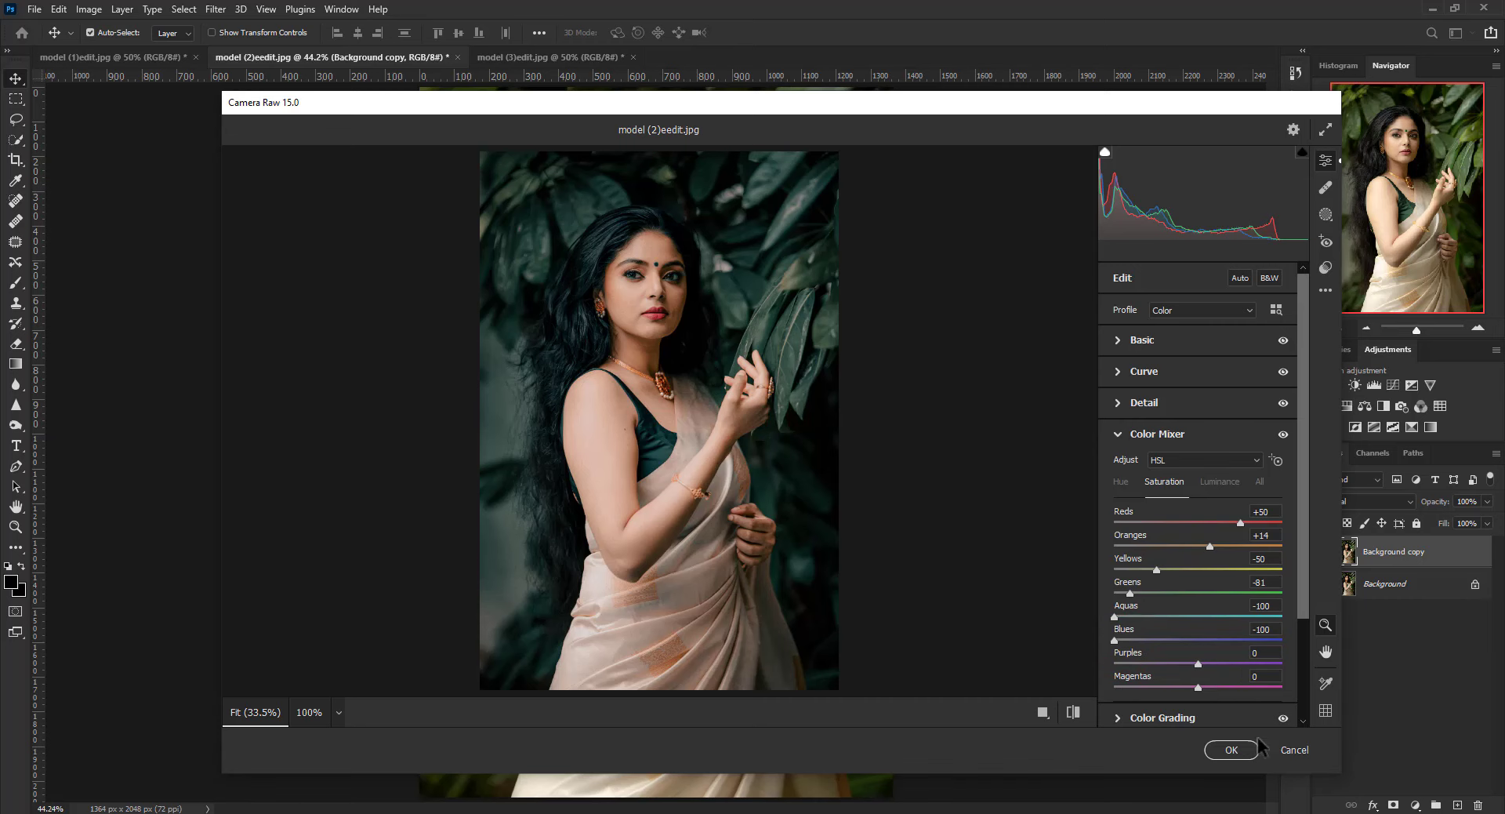
pyautogui.click(1231, 750)
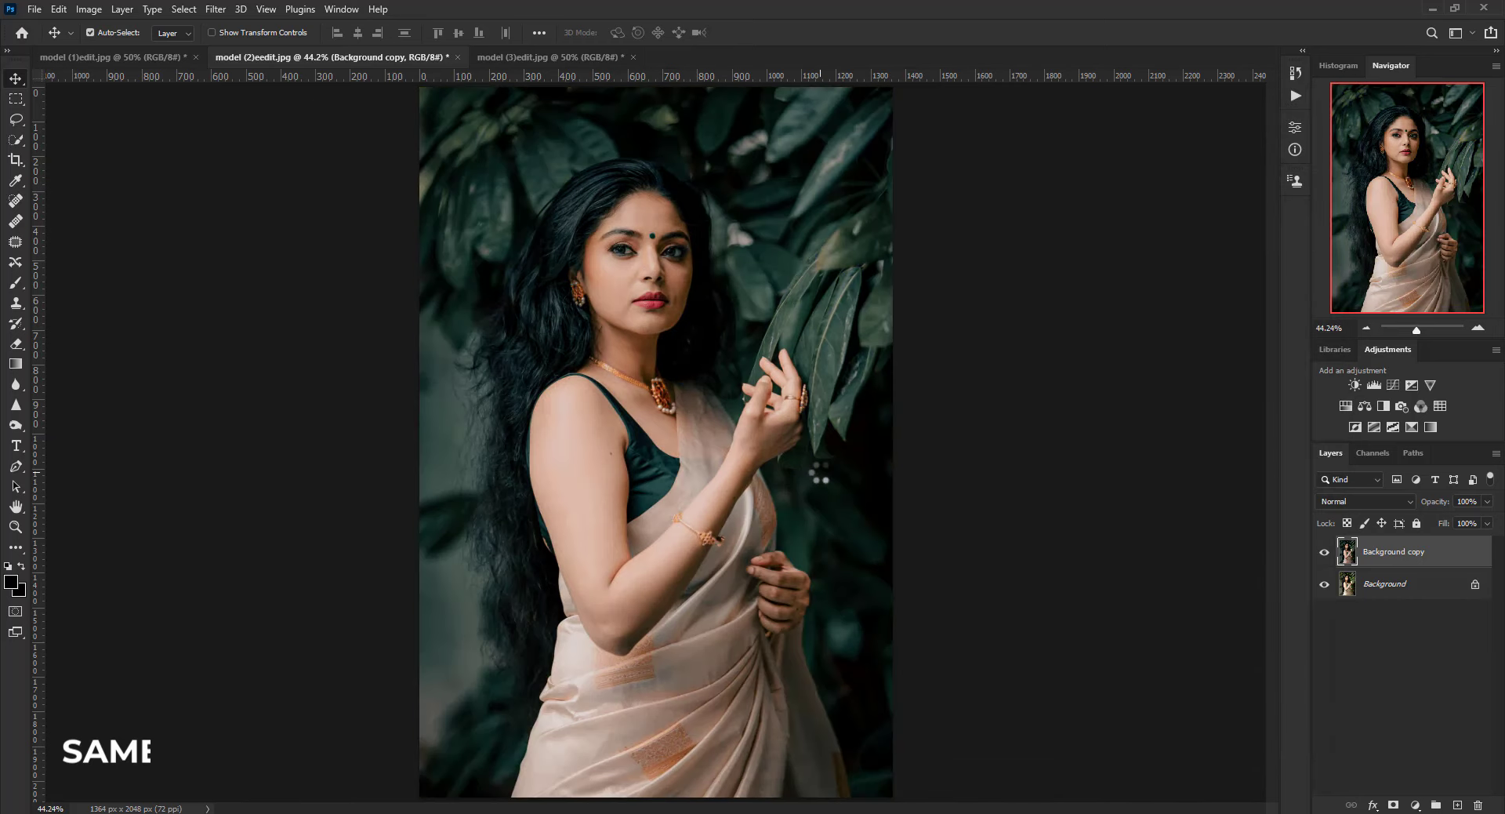
# Merge the graded layer down and switch to the first portrait
pyautogui.click(1323, 553)
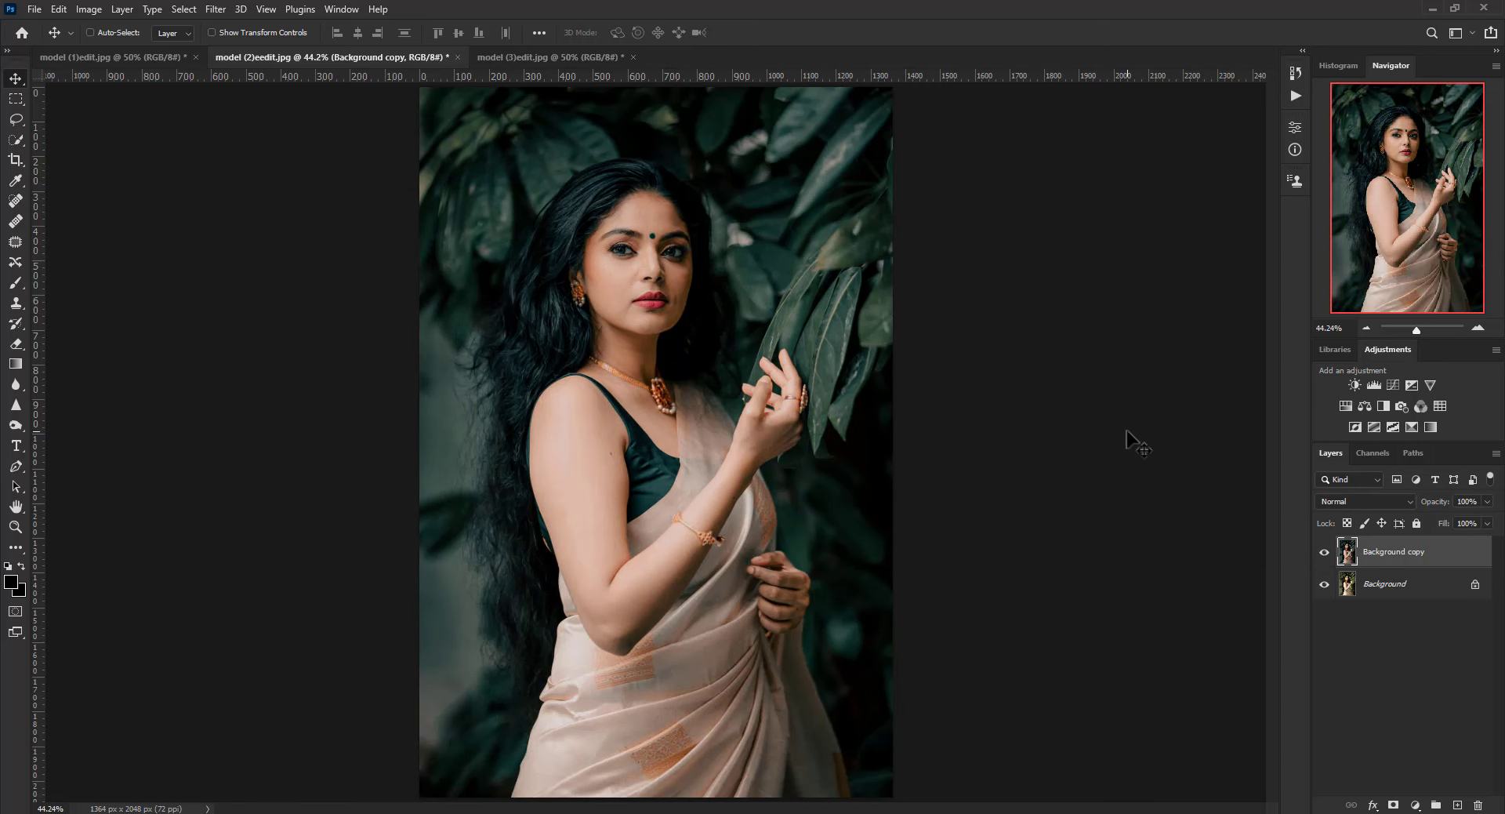
pyautogui.hotkey('ctrl', 'e')
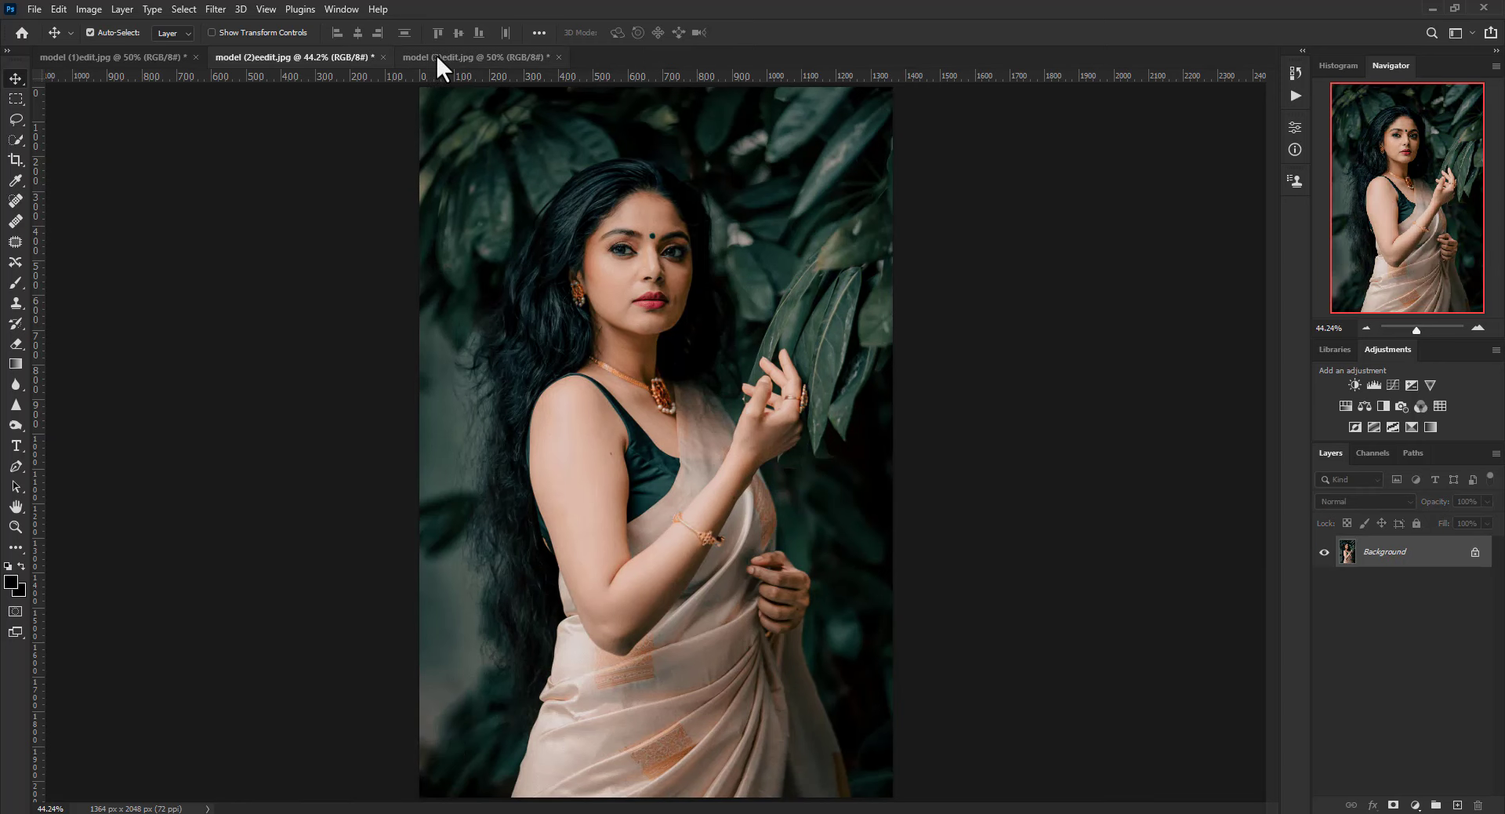
pyautogui.click(436, 56)
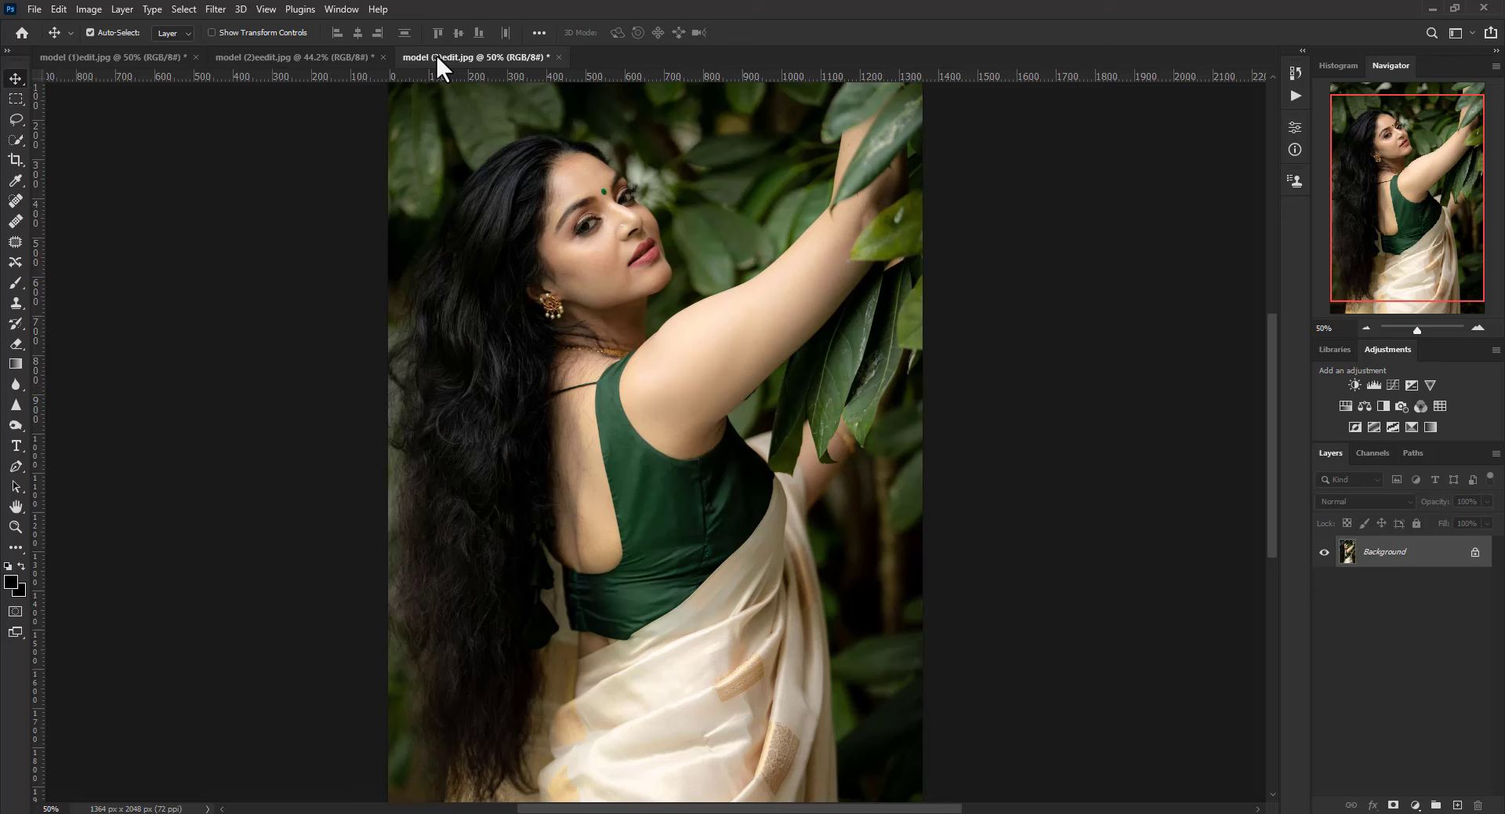
pyautogui.click(130, 57)
# Apply the copied teal grade to a duplicate layer of the first portrait and merge it
pyautogui.hotkey('ctrl', 'j')
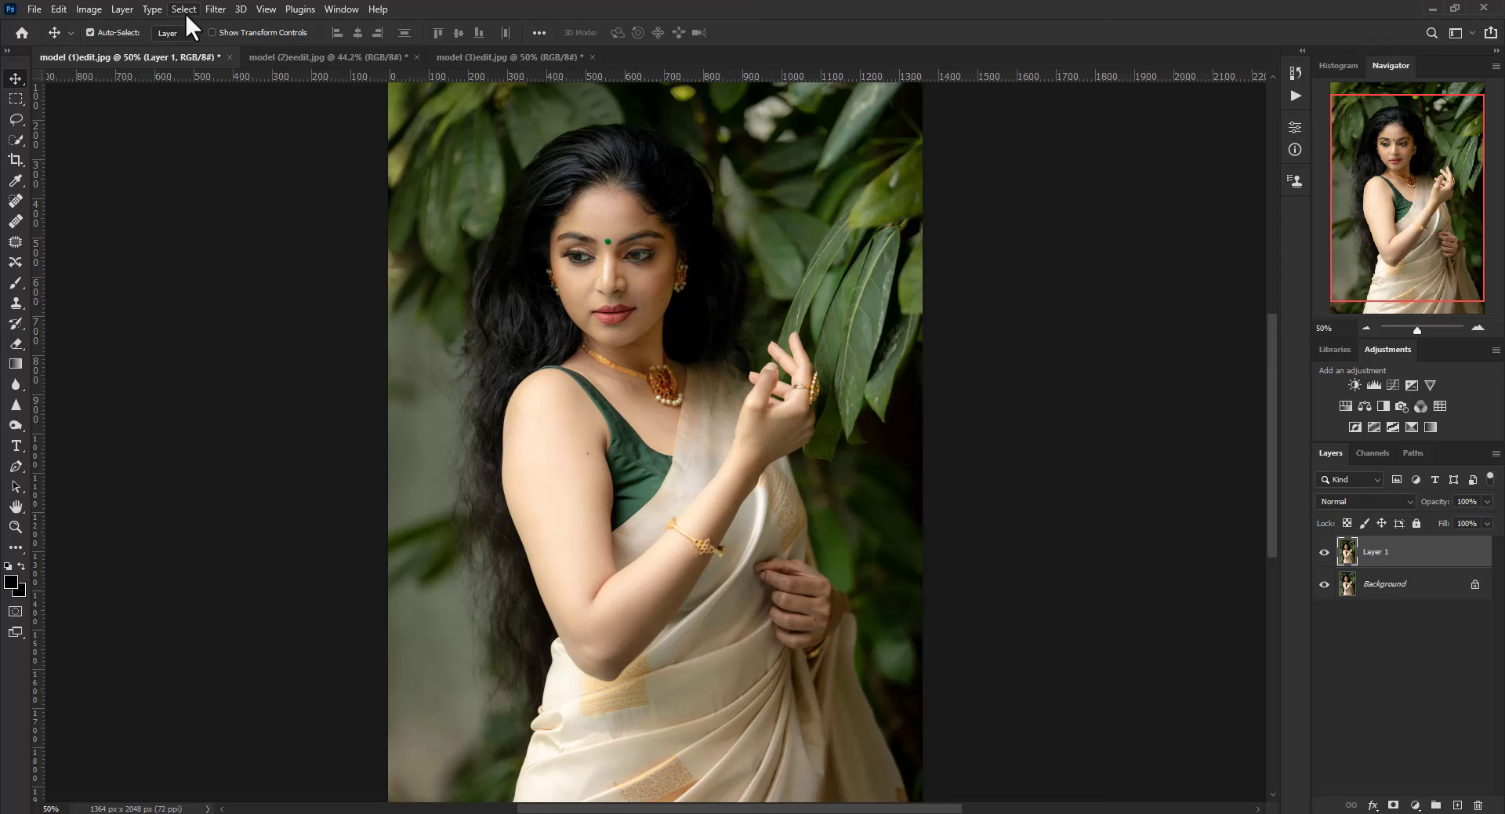
pyautogui.click(214, 9)
pyautogui.click(280, 128)
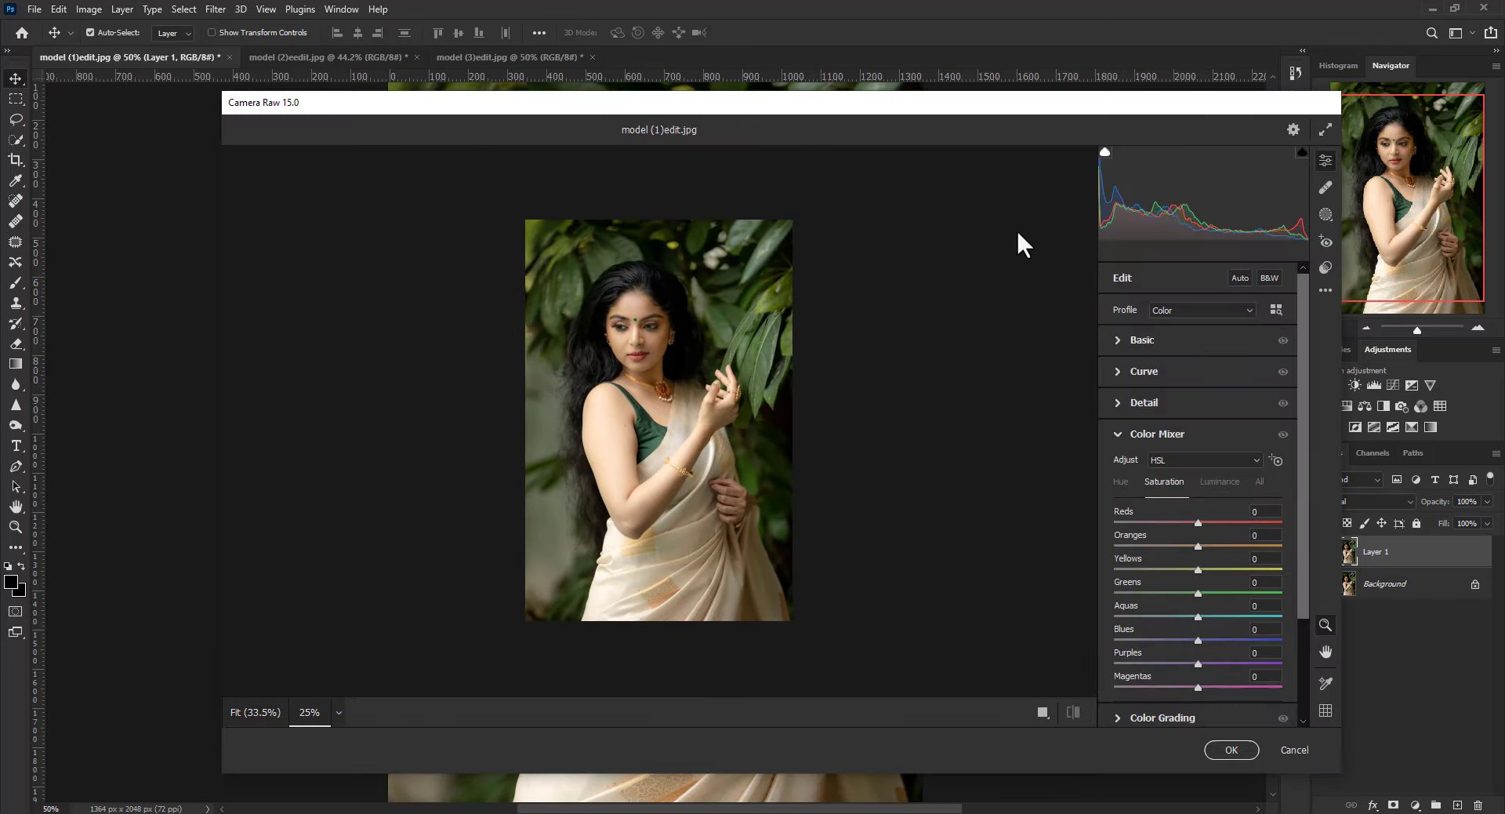
pyautogui.click(1327, 290)
pyautogui.click(1321, 352)
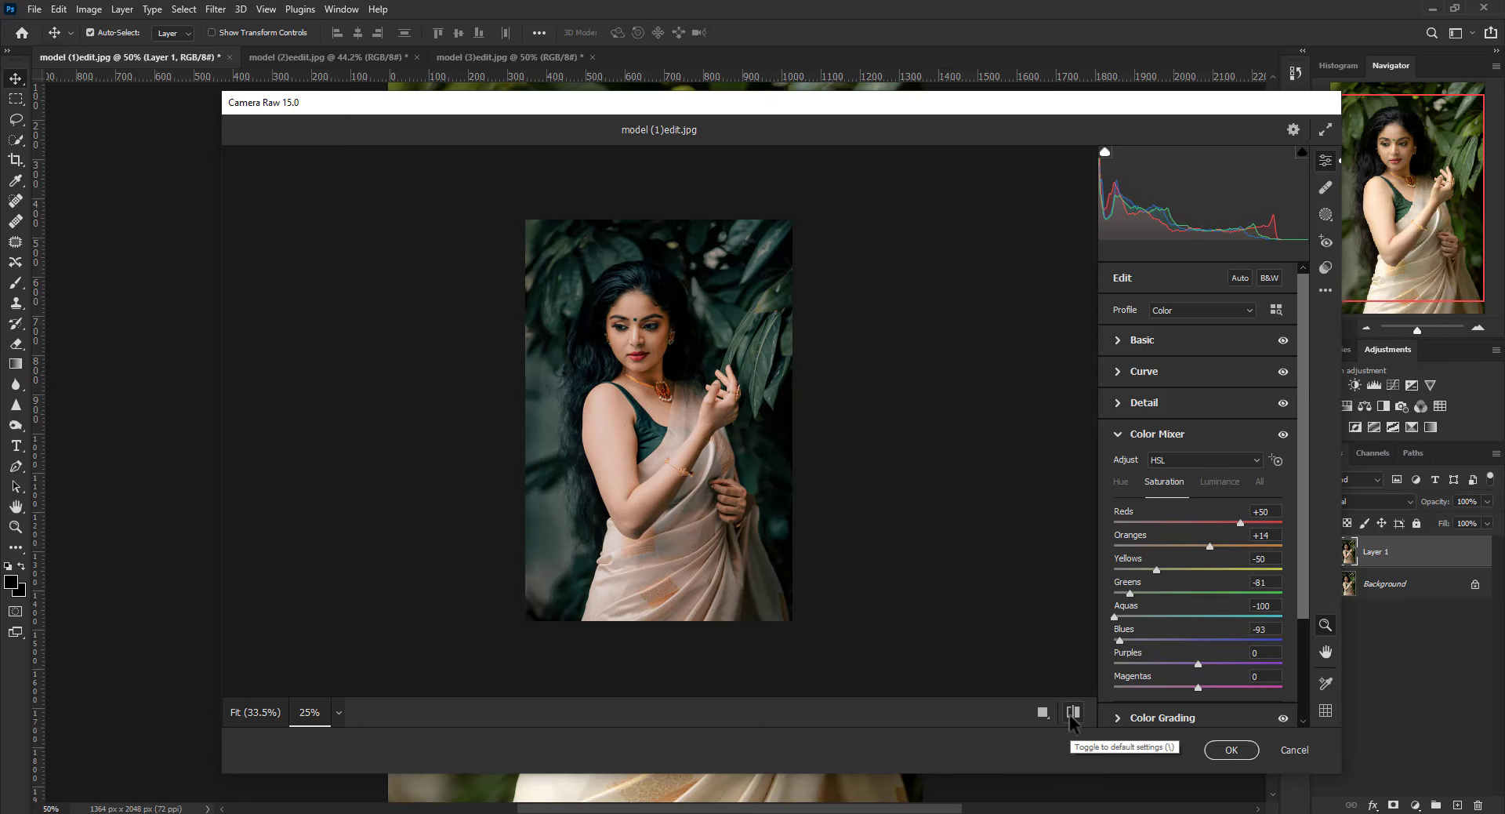
pyautogui.click(1232, 749)
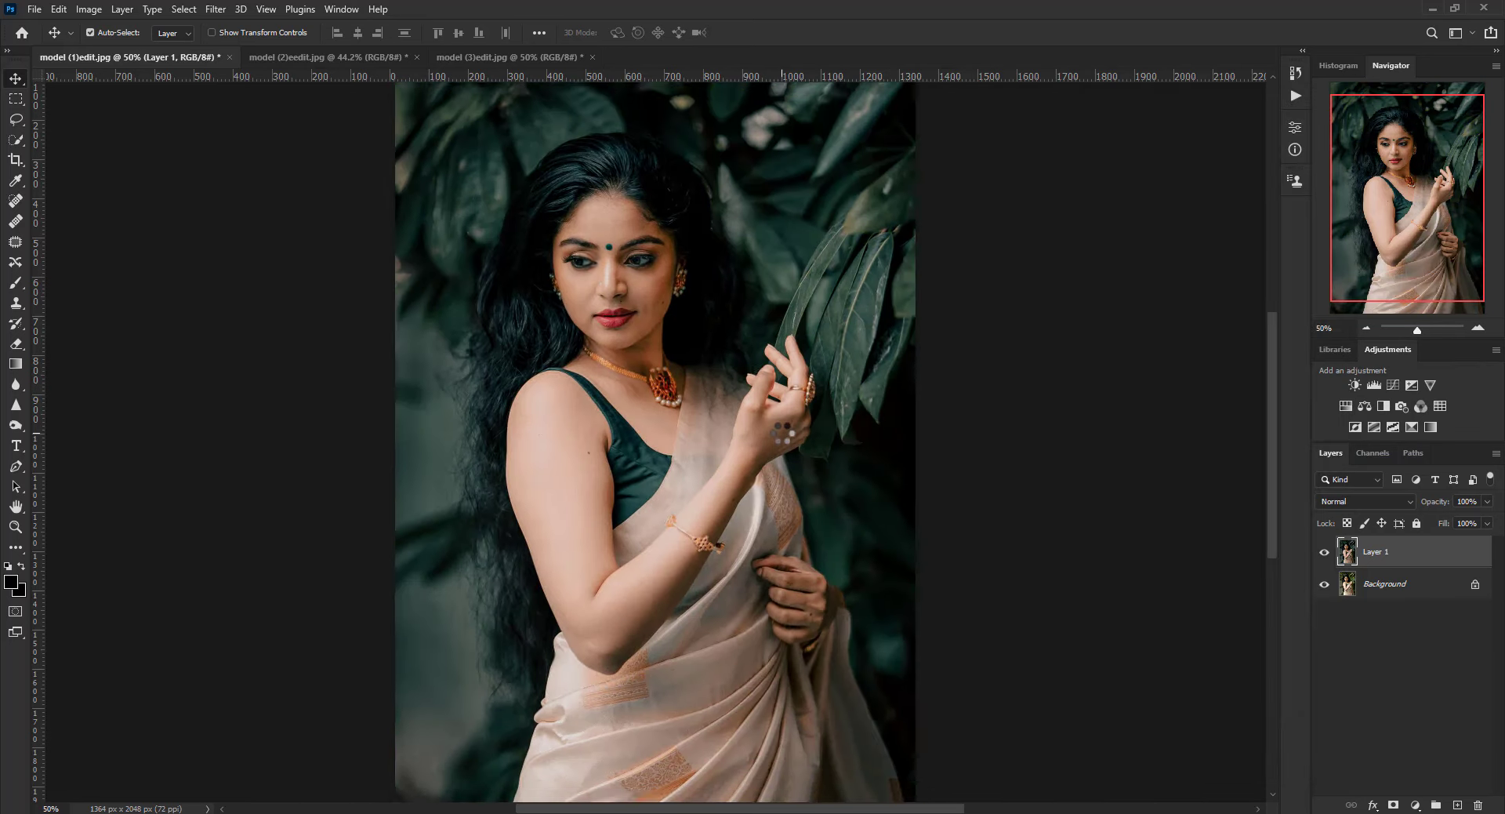
pyautogui.click(1382, 616)
pyautogui.hotkey('ctrl', 'shift', 'e')
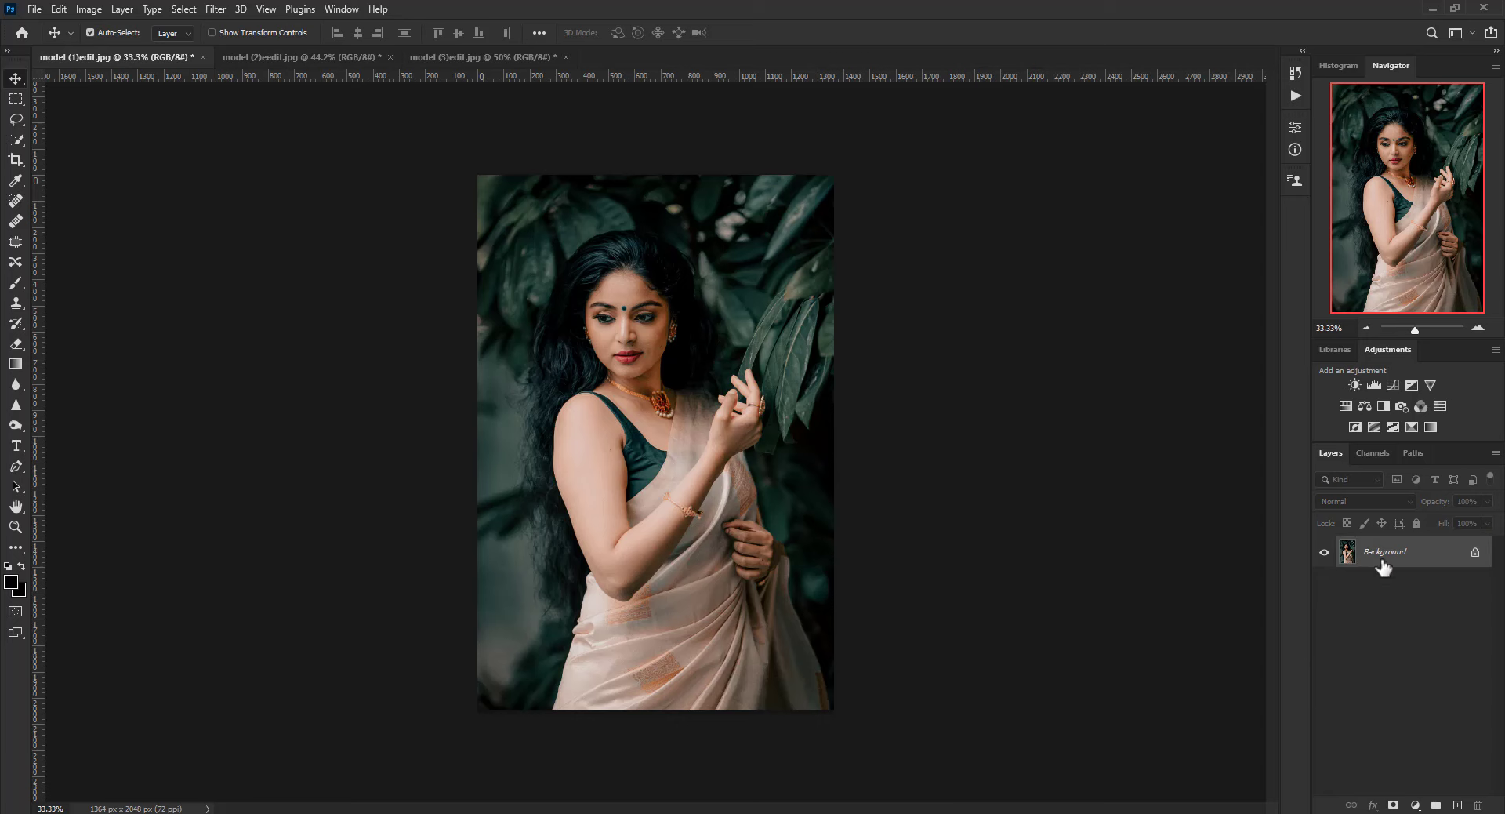
# Duplicate the second and third portraits' backgrounds, then grade and merge the third portrait
pyautogui.hotkey('ctrl', 'Tab')
pyautogui.hotkey('ctrl', 'j')
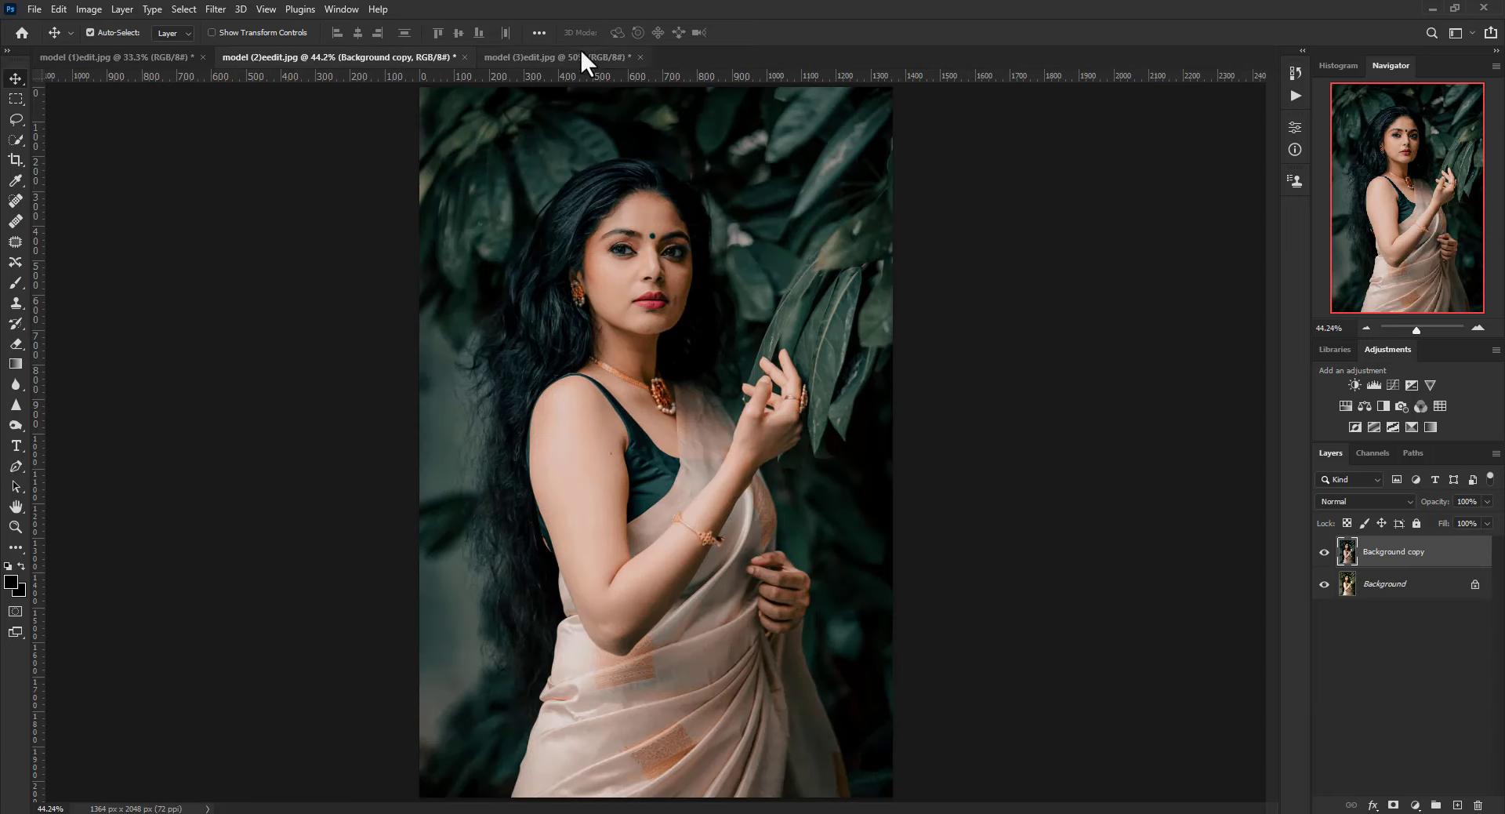
pyautogui.click(578, 57)
pyautogui.hotkey('ctrl', 'j')
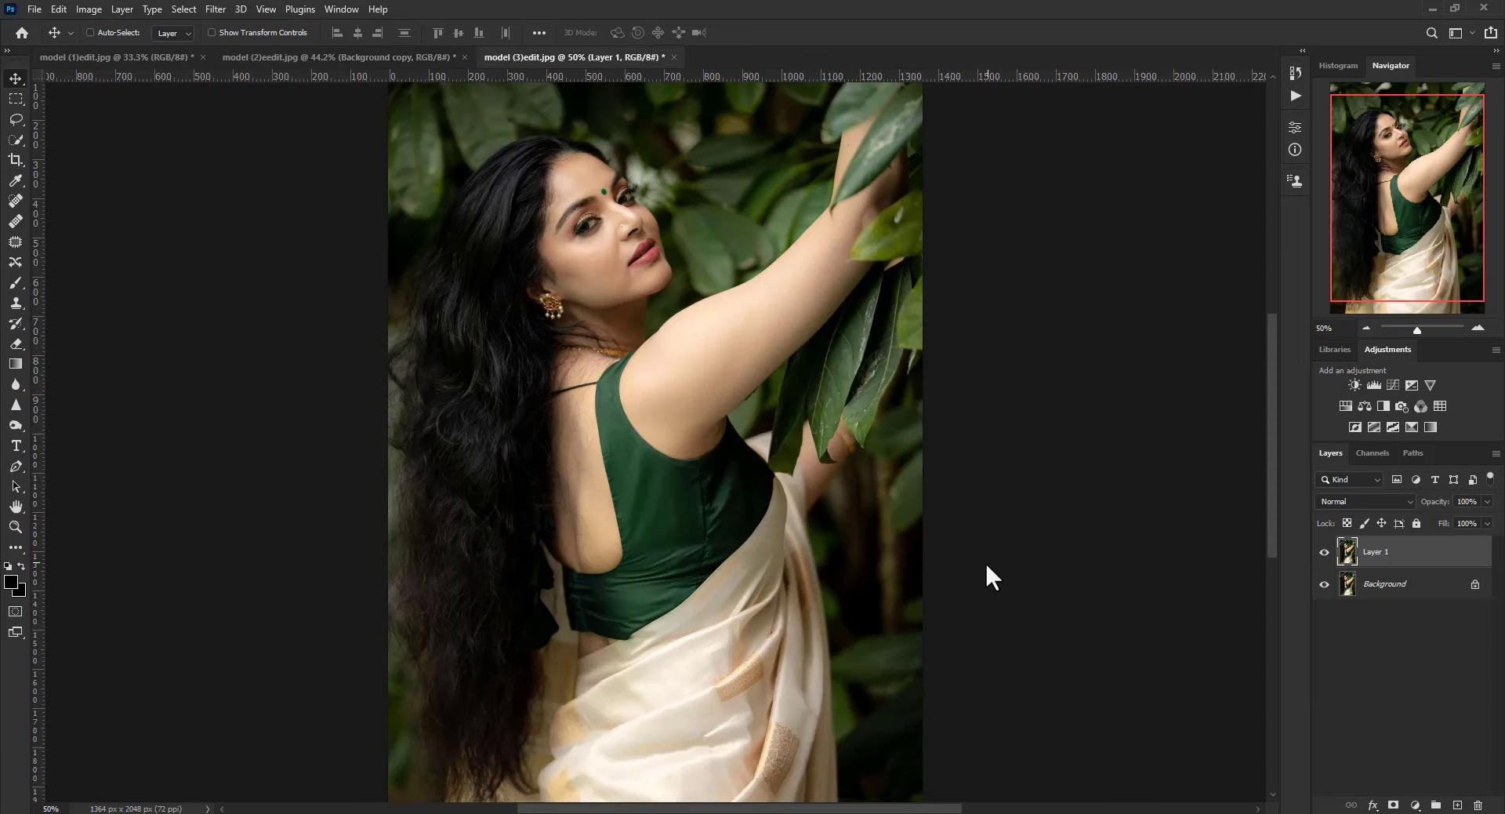
pyautogui.hotkey('ctrl', 'shift', 'a')
pyautogui.click(1325, 290)
pyautogui.click(1379, 369)
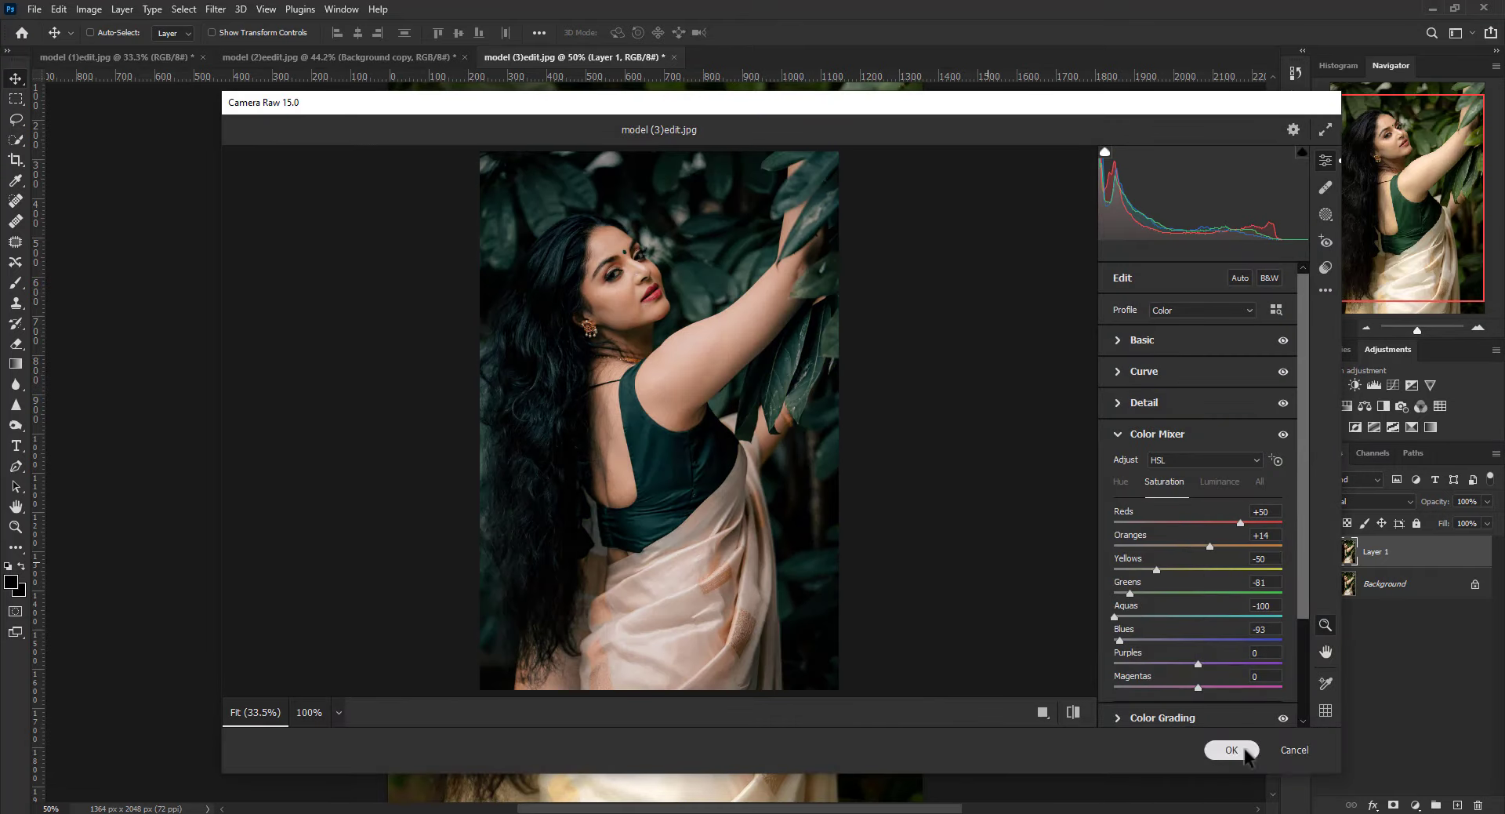
pyautogui.click(1244, 749)
pyautogui.hotkey('ctrl', 'e')
pyautogui.click(266, 57)
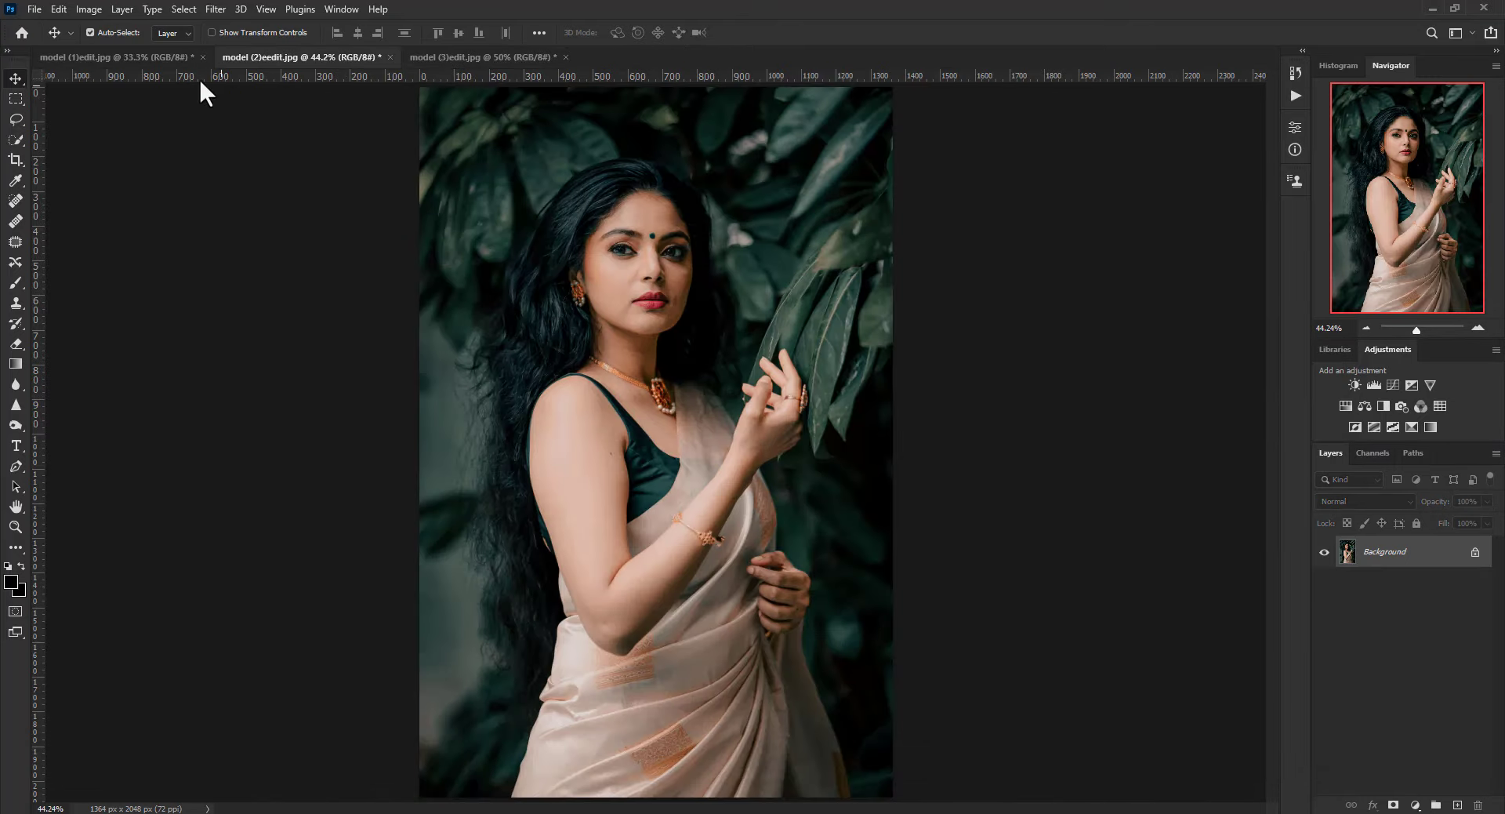
pyautogui.click(117, 57)
# Duplicate the second portrait's Background and drop its Hue/Saturation saturation
pyautogui.click(363, 59)
pyautogui.hotkey('ctrl', 'j')
pyautogui.hotkey('ctrl', 'u')
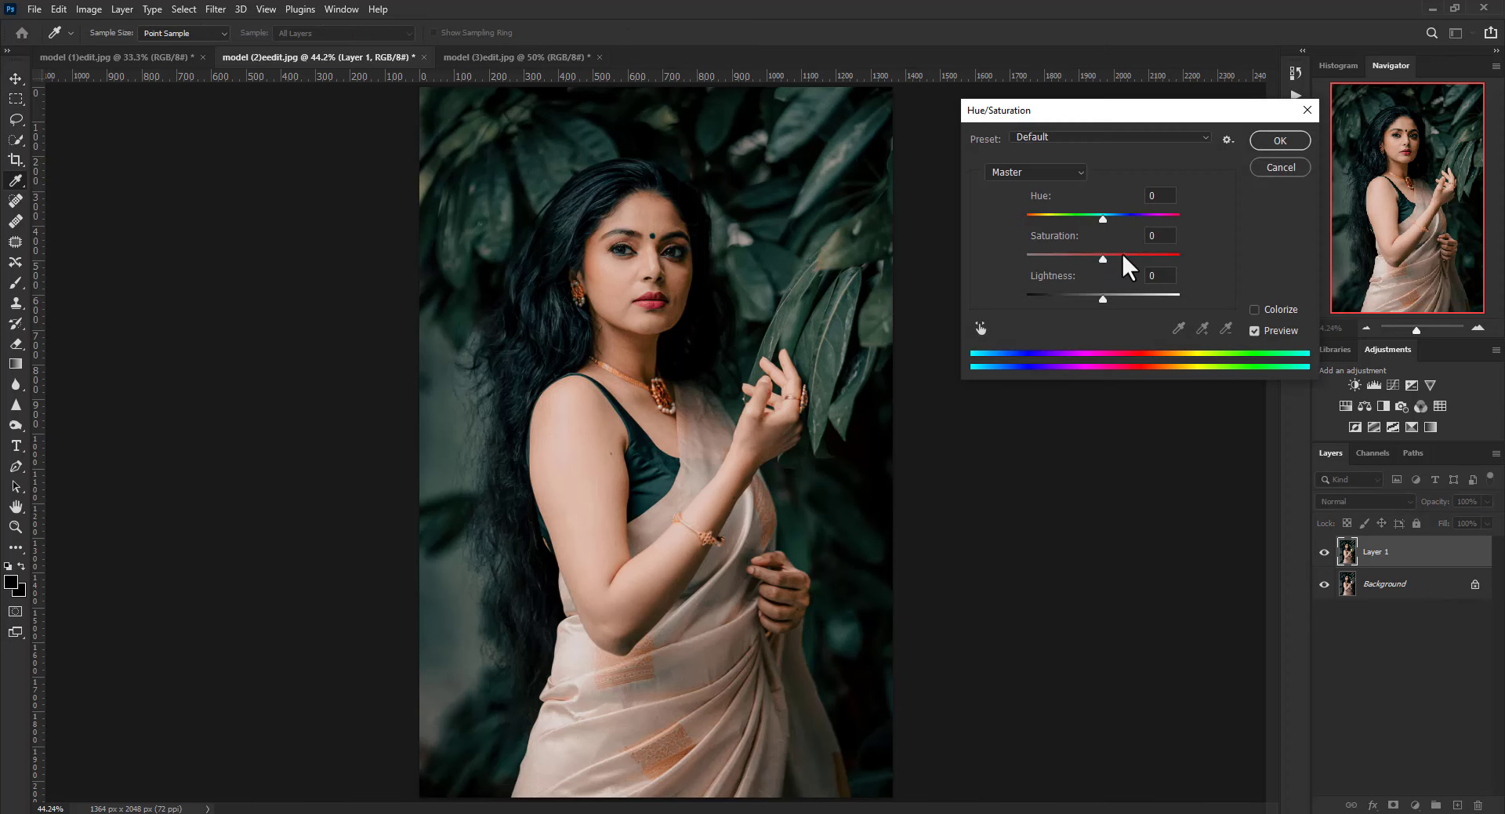
pyautogui.moveTo(1121, 251); pyautogui.dragTo(1061, 256)
pyautogui.doubleClick(1159, 235)
pyautogui.write('-8')
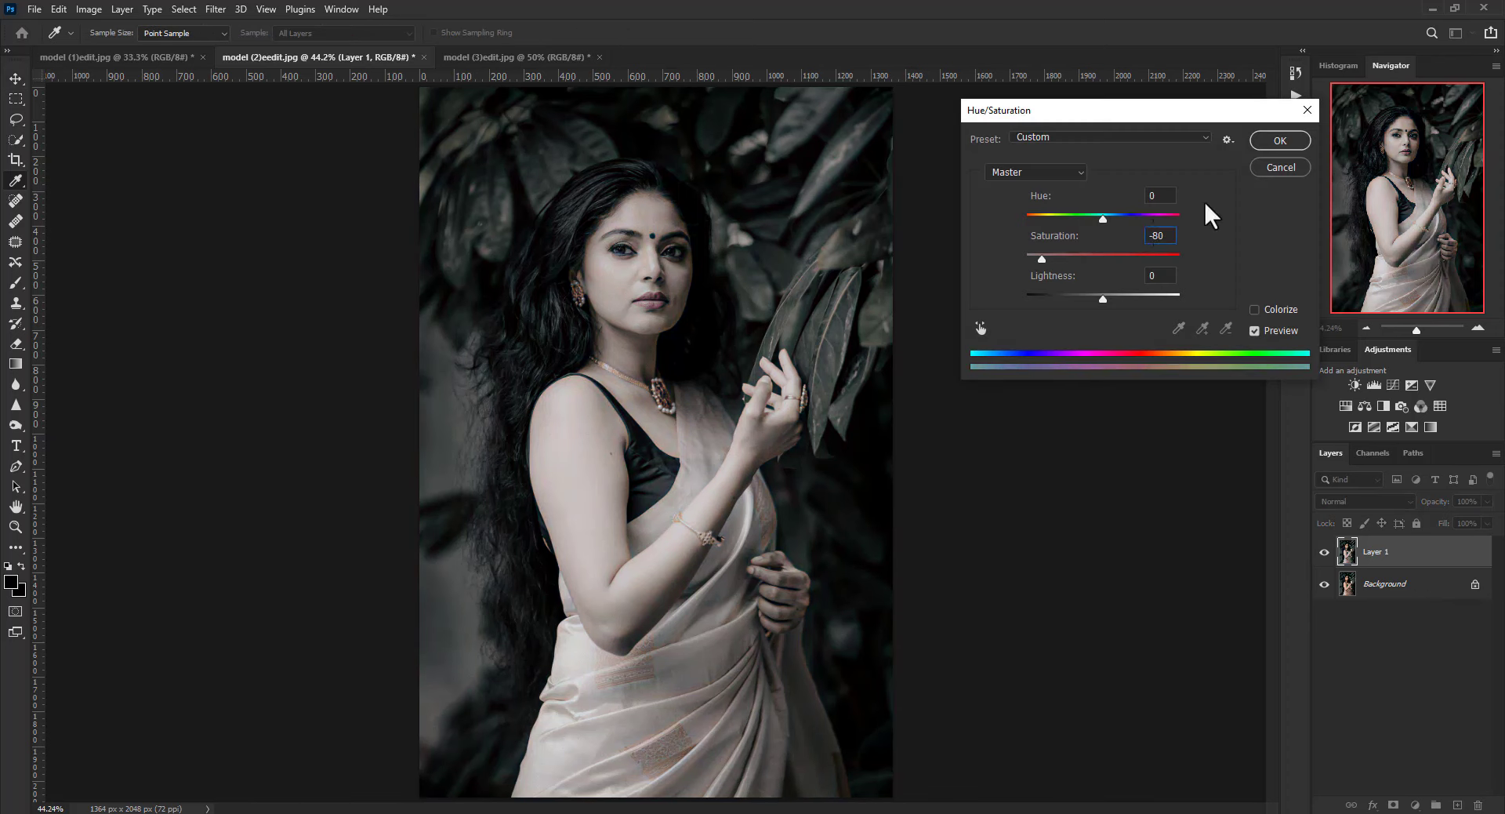
pyautogui.press('Return')
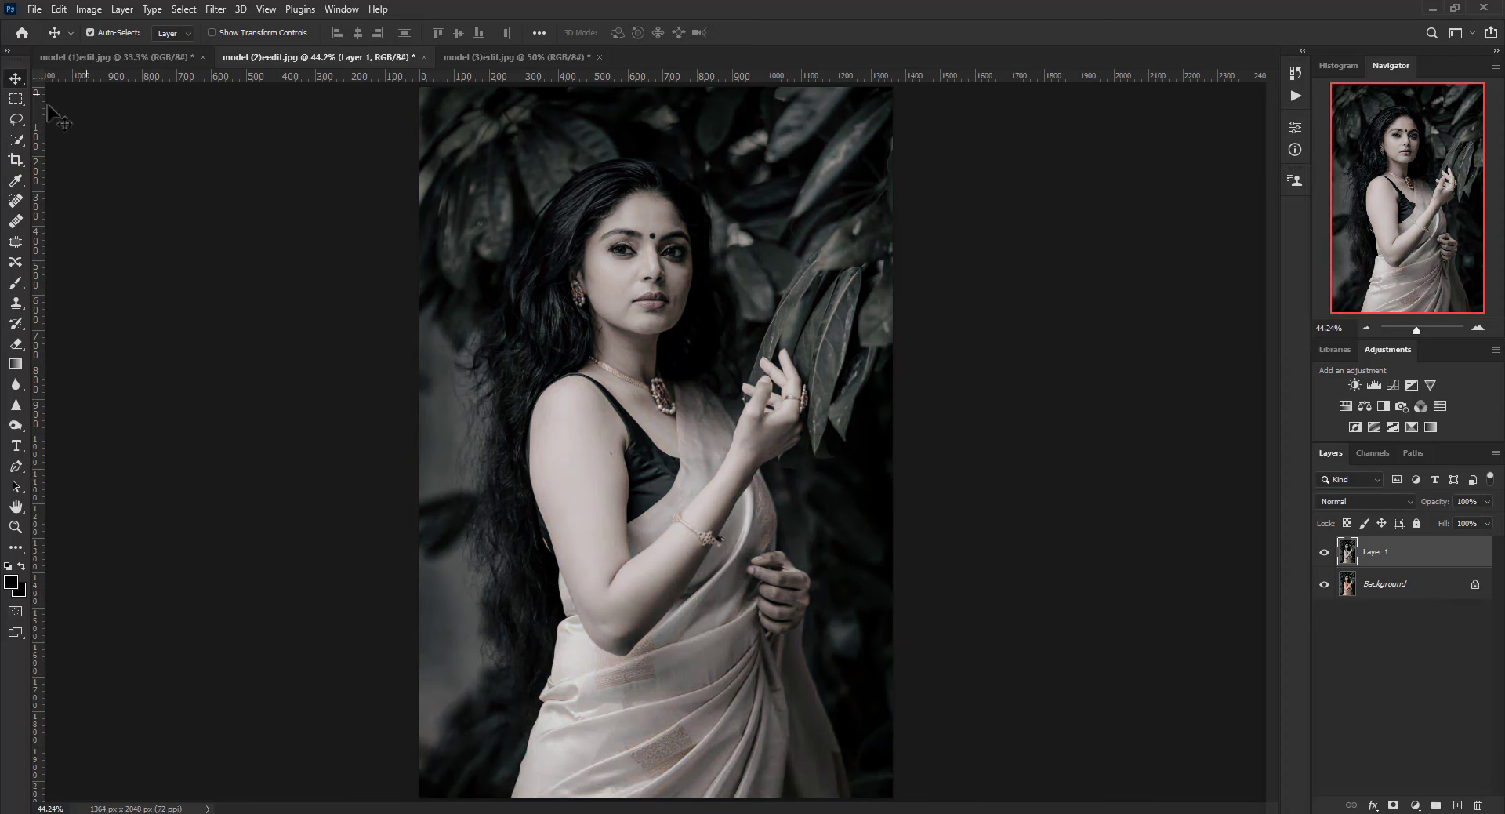
# Select Subject on the woman and add a layer mask from the selection
pyautogui.click(16, 139)
pyautogui.click(462, 33)
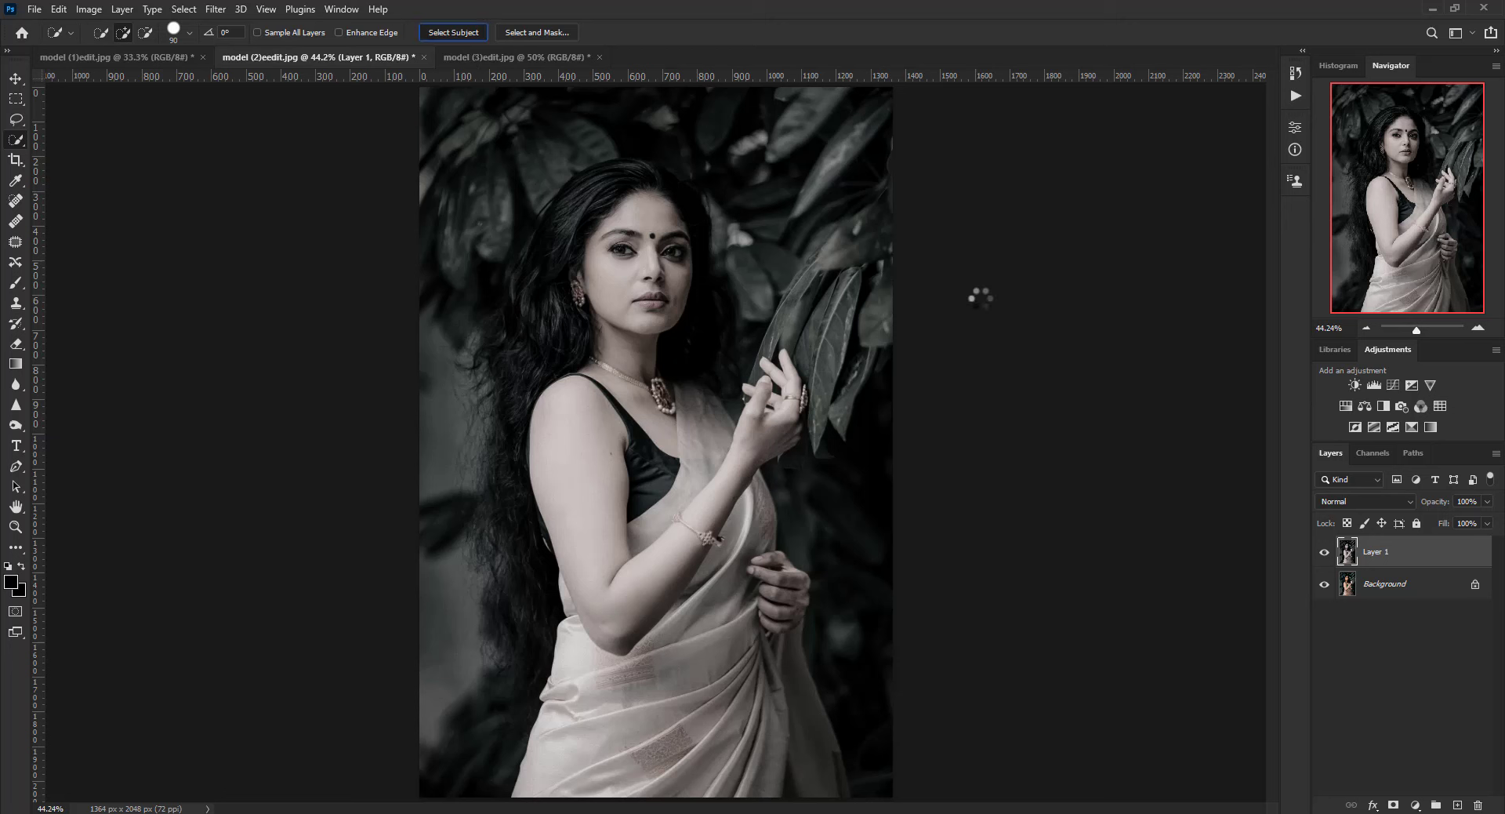
pyautogui.keyDown('alt'); pyautogui.click(1392, 805); pyautogui.keyUp('alt')
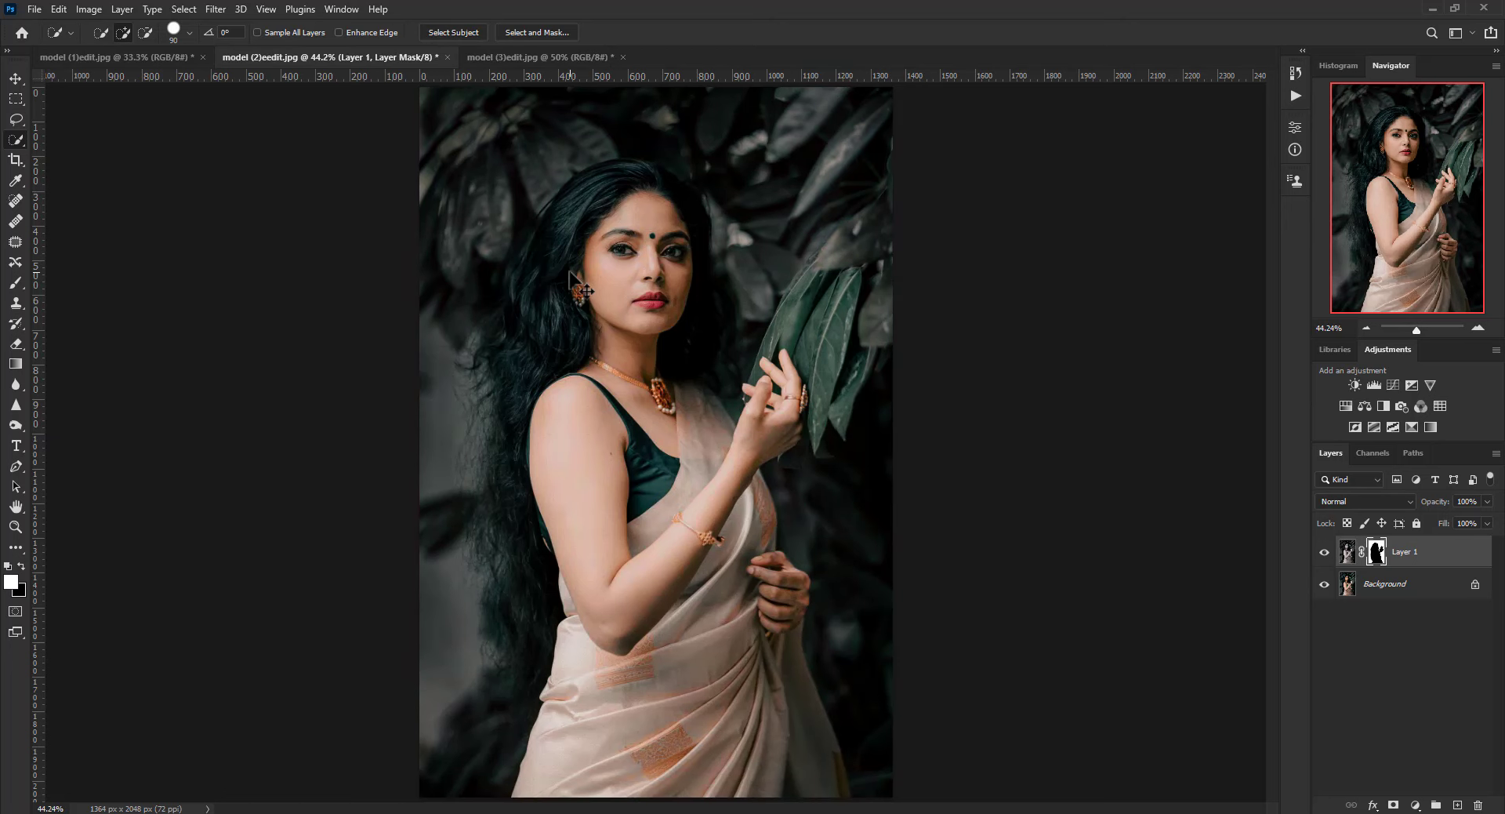
# Invert the mask and paint black with a 300 px brush over the face, neck, arm and saree
pyautogui.hotkey('ctrl', 'i')
pyautogui.press('b')
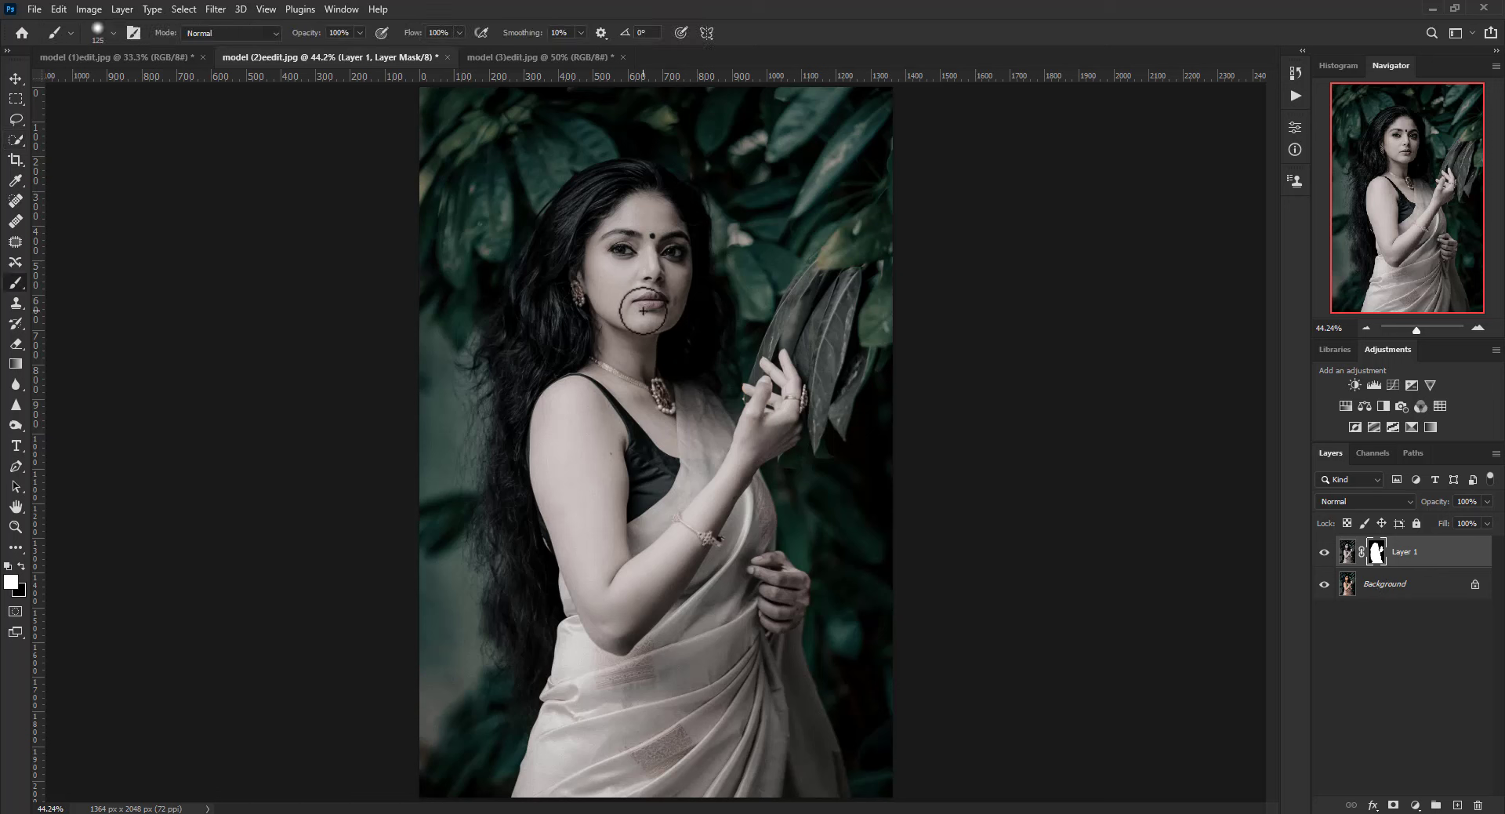
pyautogui.press(']')
pyautogui.press(']')
pyautogui.press(']')
pyautogui.press('x')
pyautogui.moveTo(646, 271); pyautogui.dragTo(631, 228)
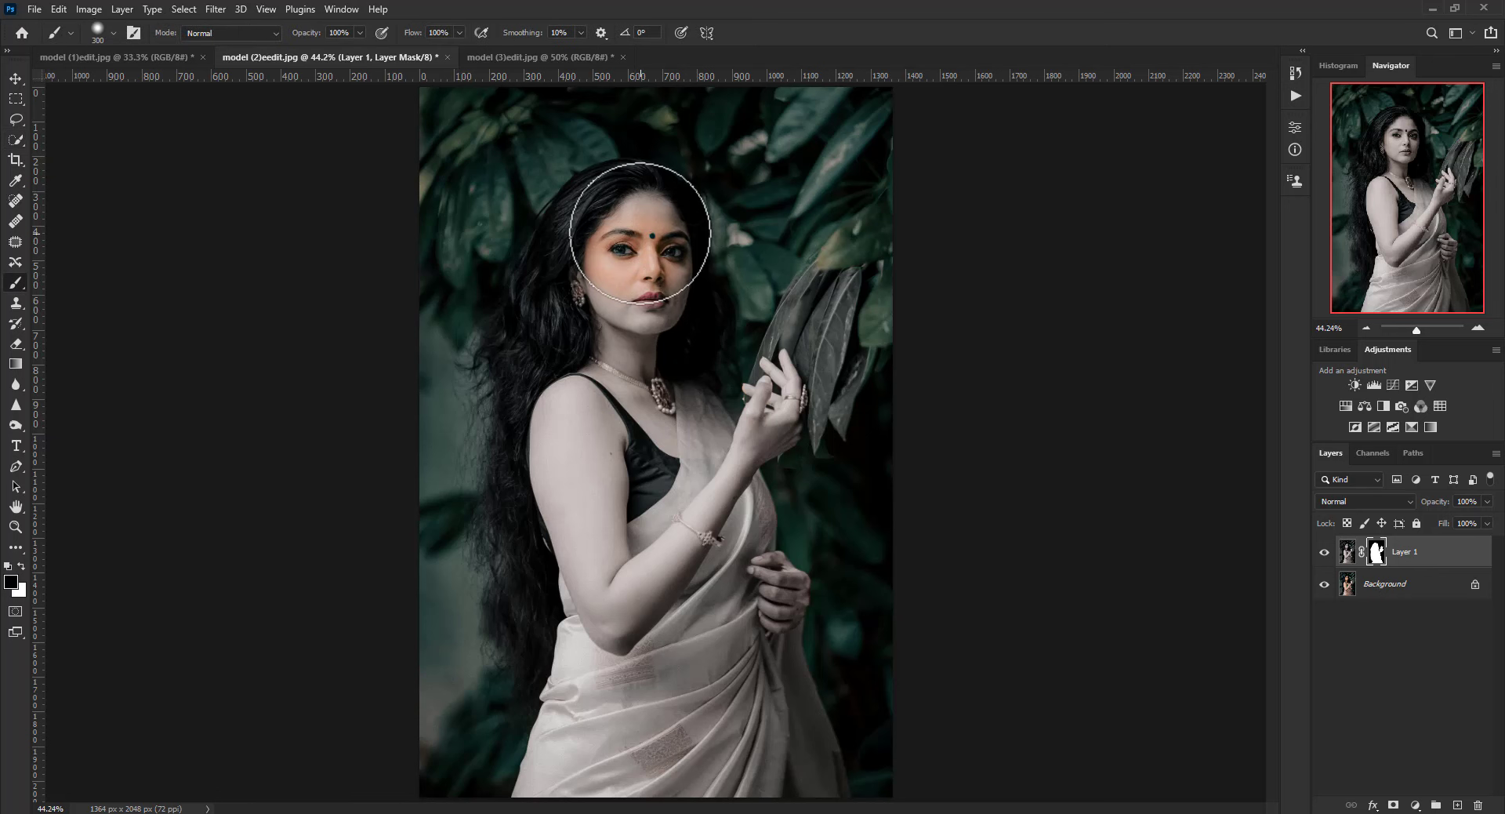
pyautogui.moveTo(603, 283)
pyautogui.mouseDown()
pyautogui.moveTo(551, 436)
pyautogui.moveTo(713, 326)
pyautogui.moveTo(783, 470)
pyautogui.mouseUp()
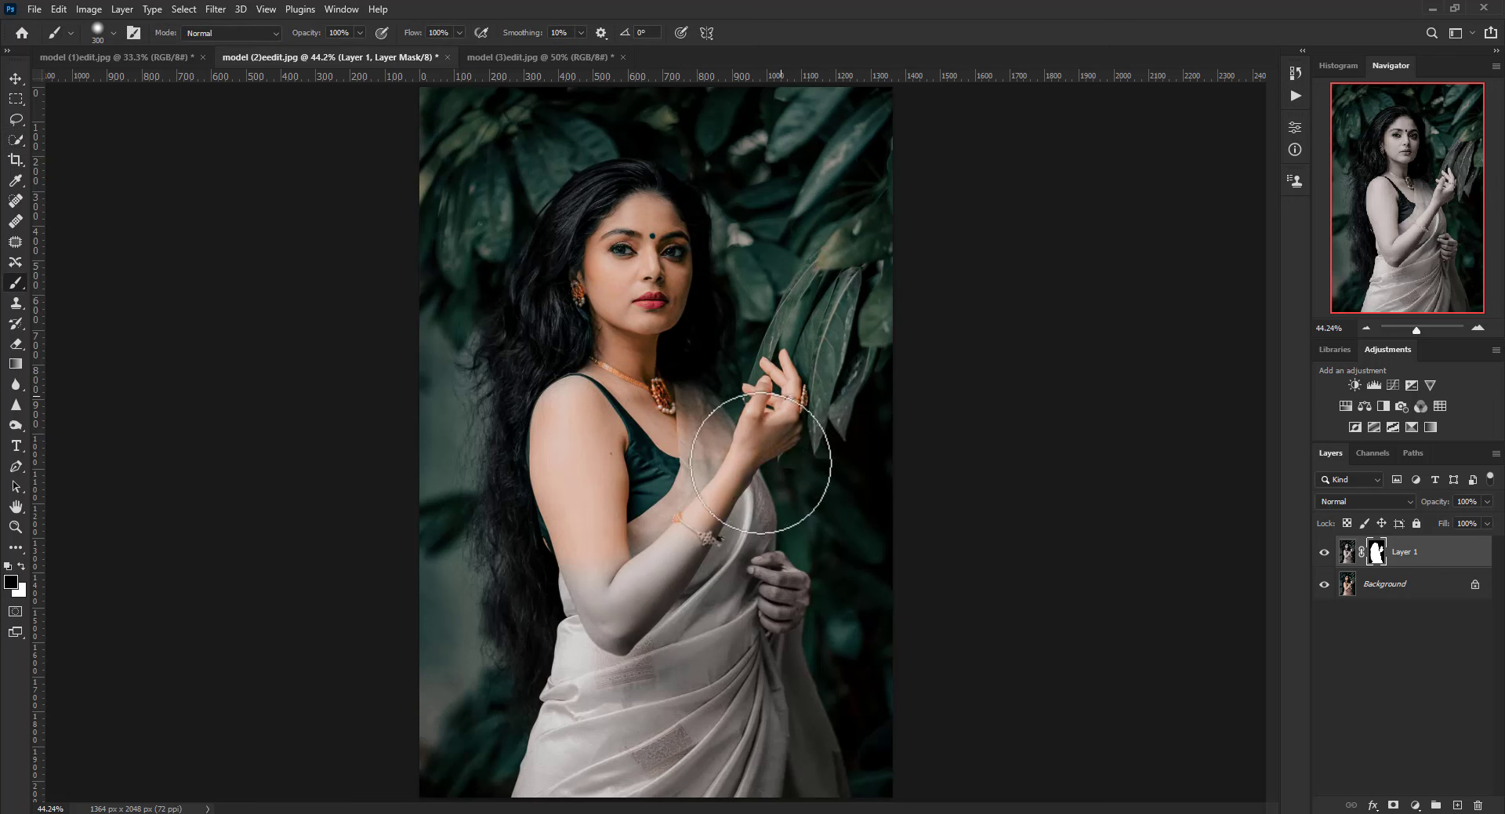
pyautogui.moveTo(736, 627)
pyautogui.mouseDown()
pyautogui.moveTo(670, 600)
pyautogui.moveTo(509, 776)
pyautogui.mouseUp()
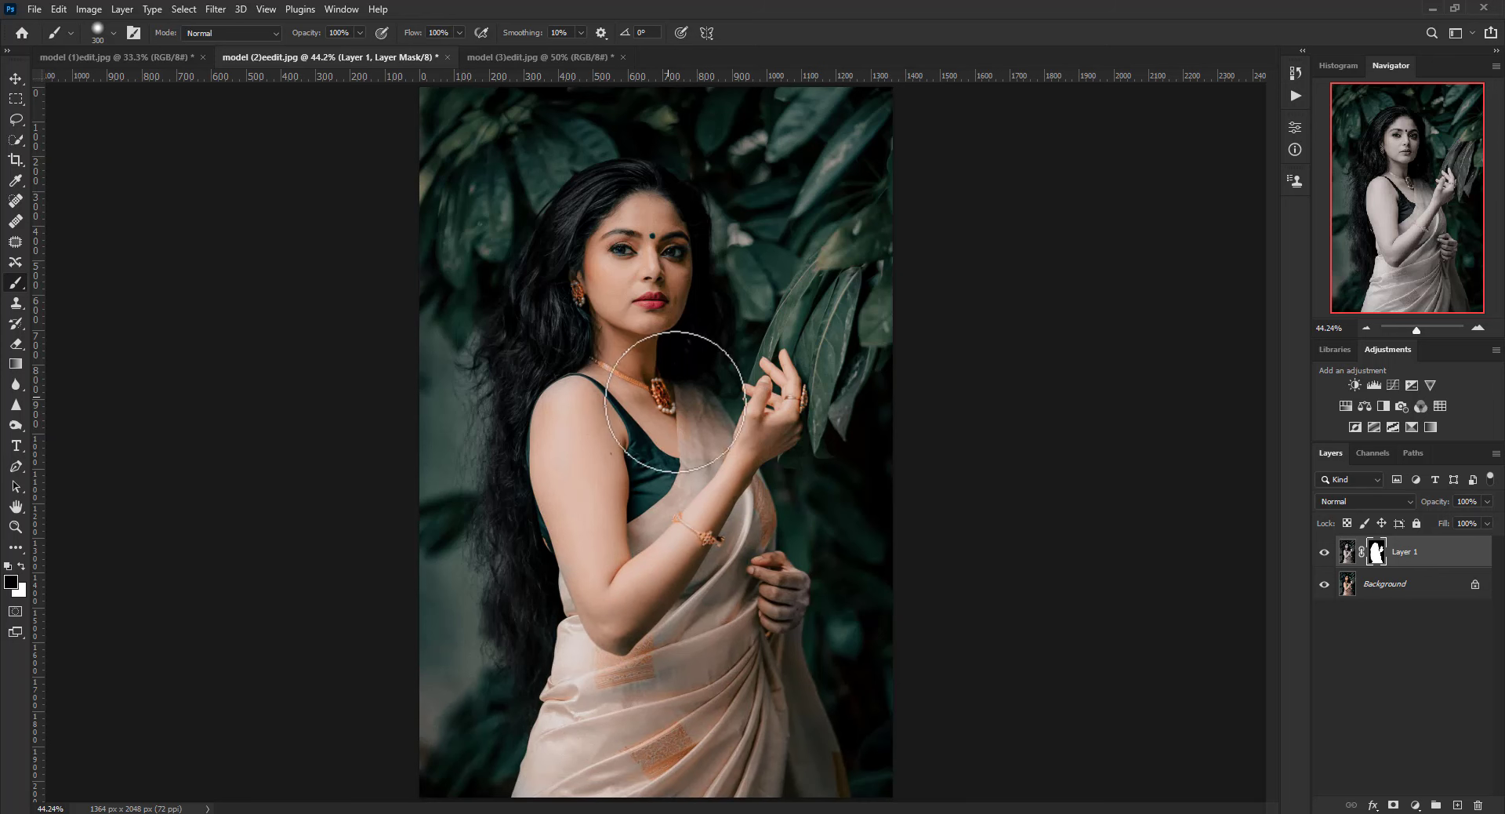
# Lower the layer opacity to 80% and merge it down into the background
pyautogui.press('x')
pyautogui.press('[')
pyautogui.press('[')
pyautogui.press('[')
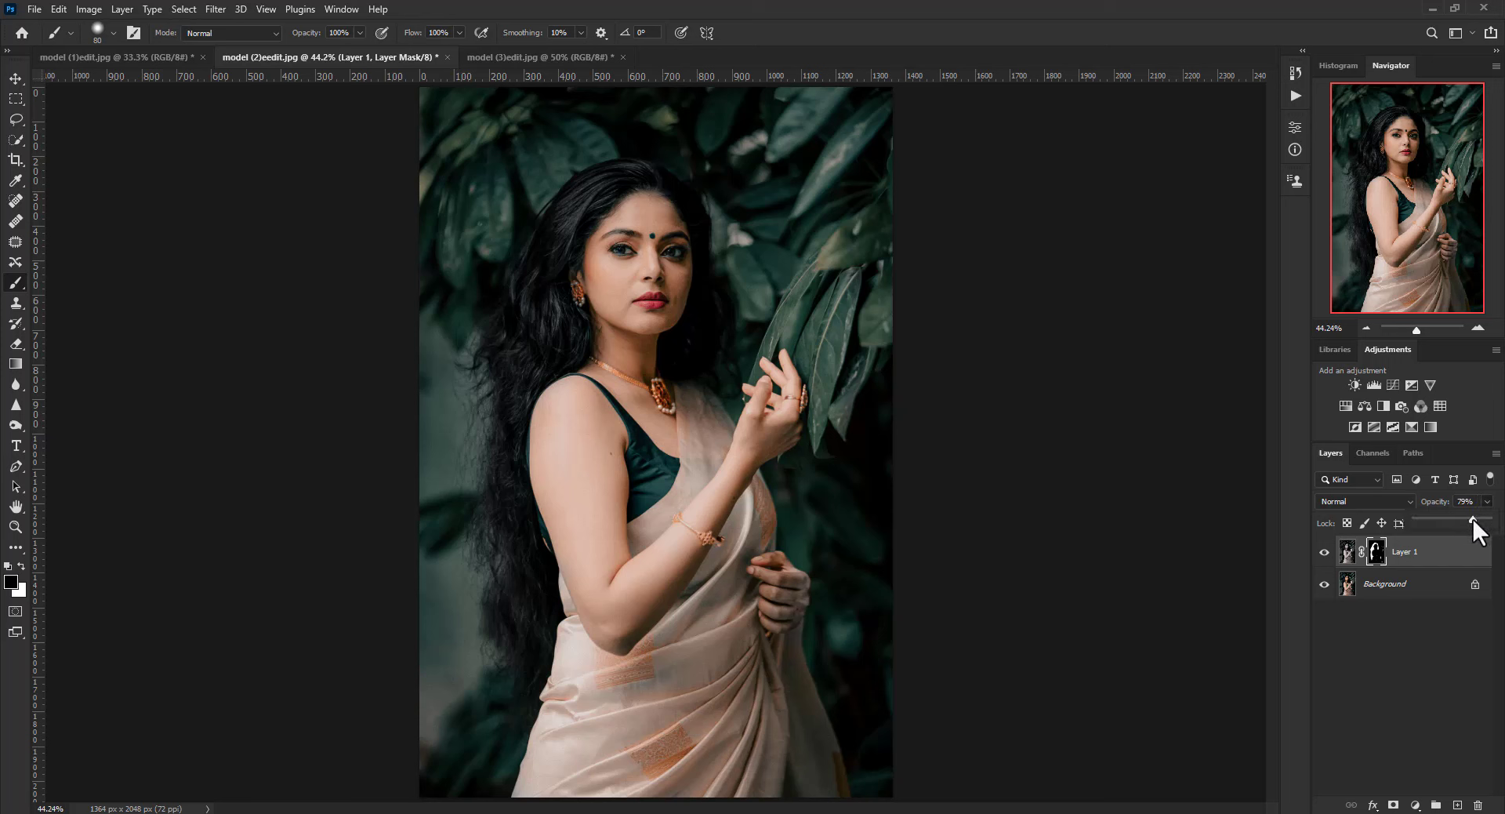
pyautogui.click(1419, 622)
pyautogui.click(1411, 552)
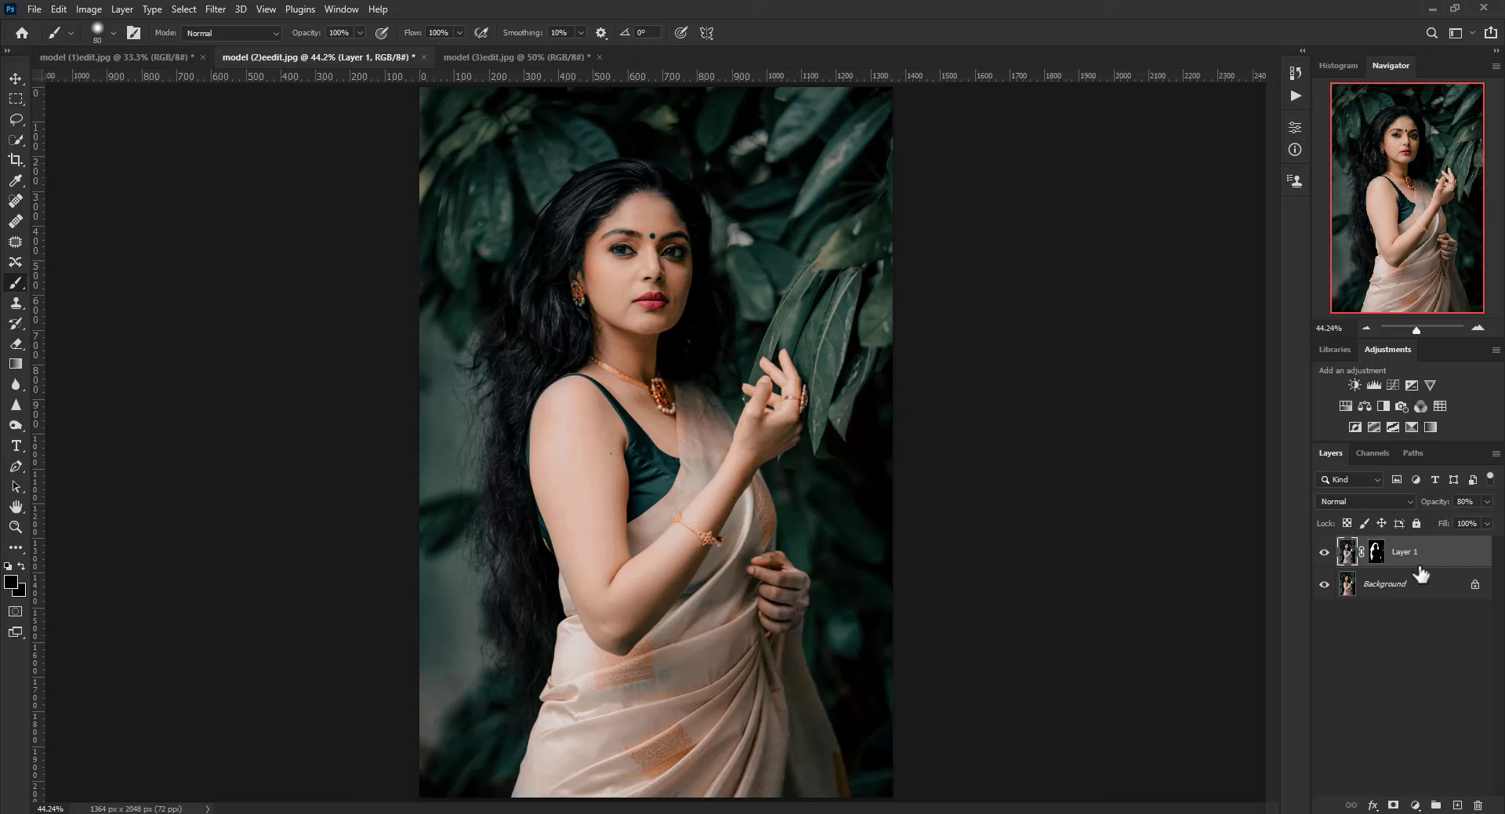
pyautogui.hotkey('ctrl', 'e')
# Compare against an earlier ungraded history state, then return to the latest merged state
pyautogui.click(1295, 72)
pyautogui.click(1153, 102)
pyautogui.click(1164, 225)
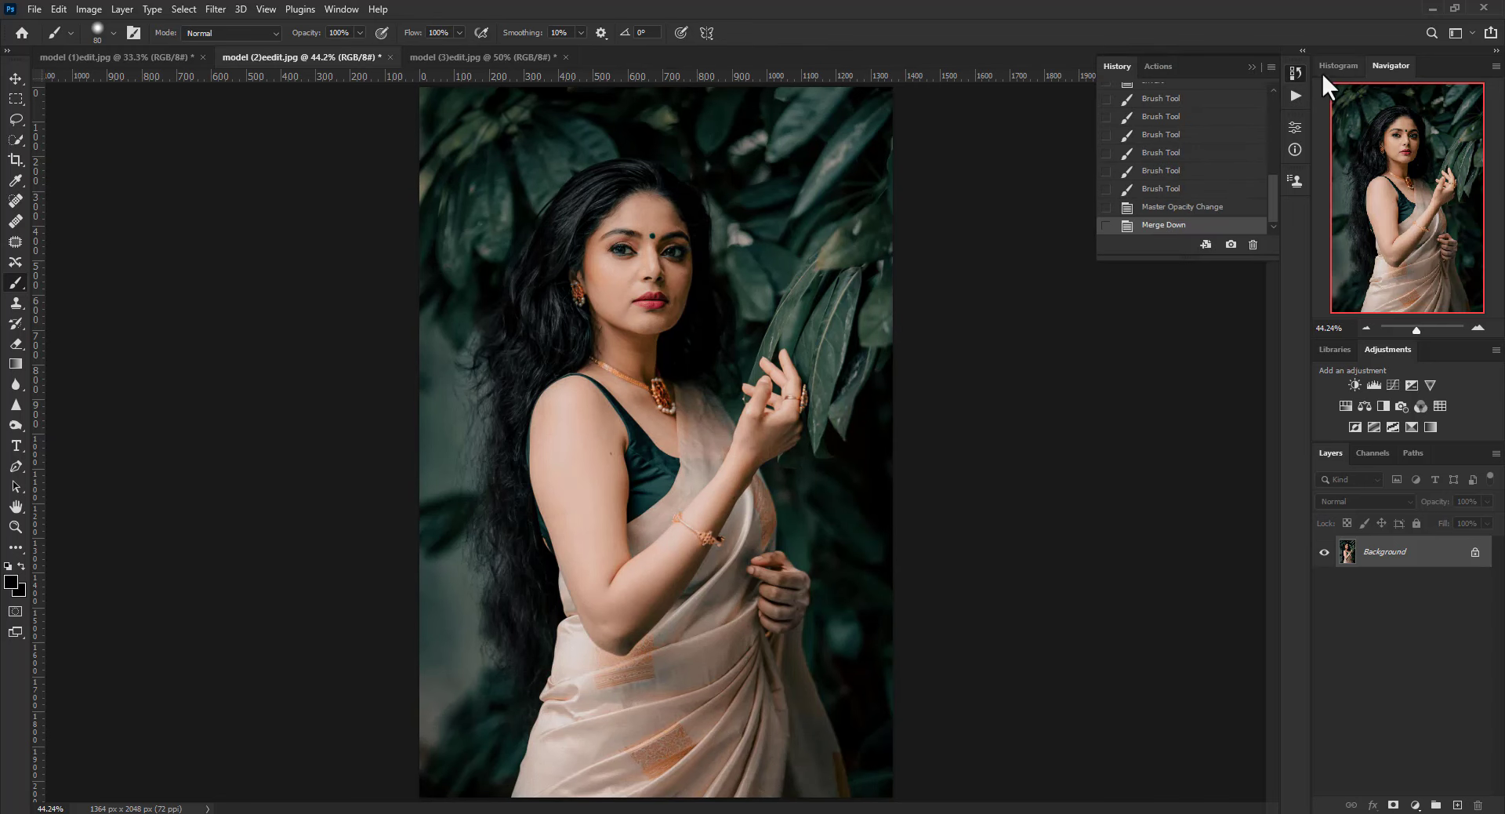
pyautogui.click(1295, 72)
# In the first portrait, duplicate the layer, select the subject and desaturate it to -100
pyautogui.click(179, 63)
pyautogui.hotkey('ctrl', 'j')
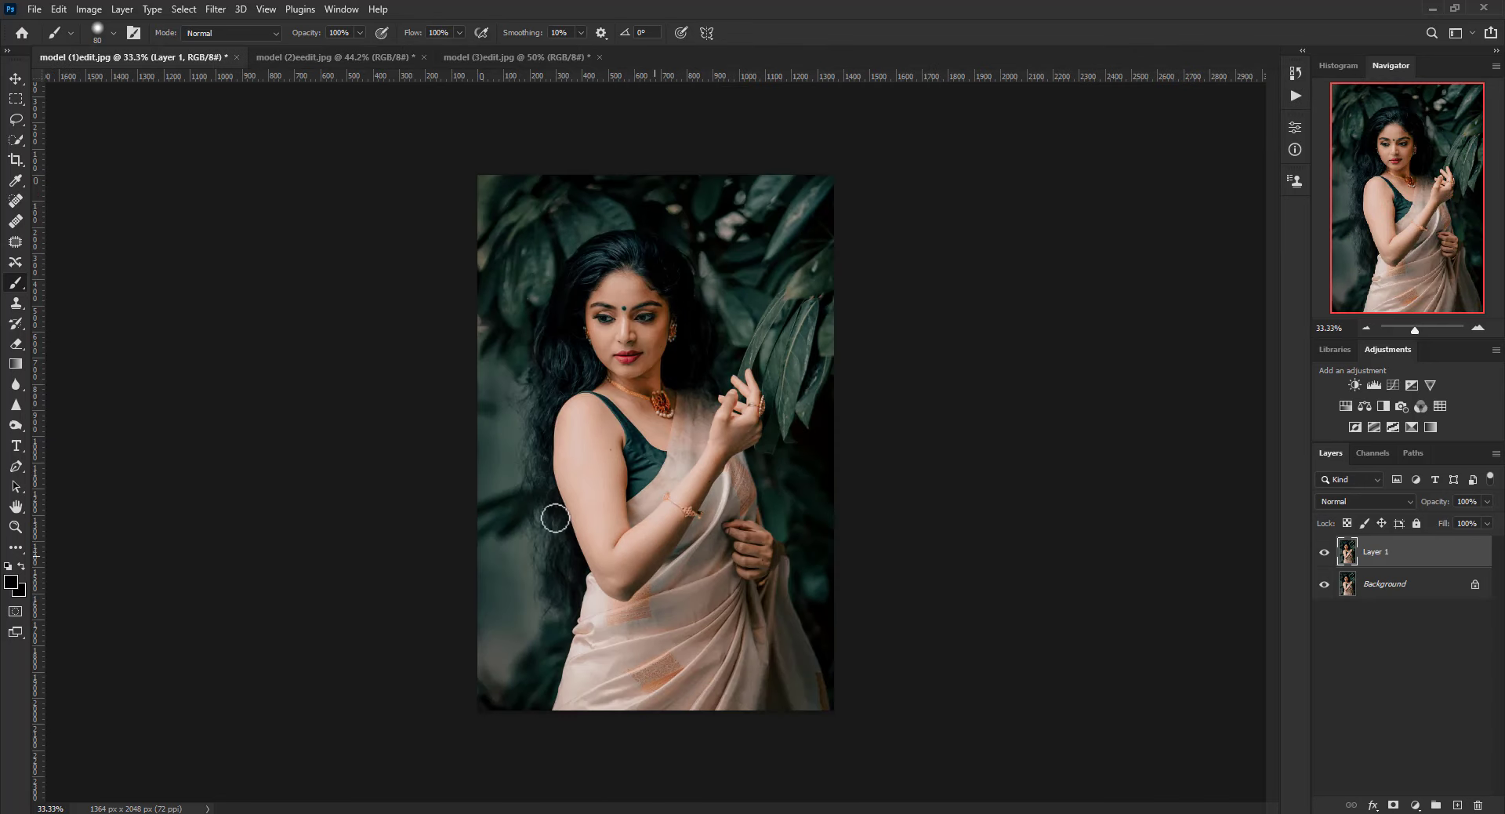
pyautogui.click(16, 139)
pyautogui.click(453, 32)
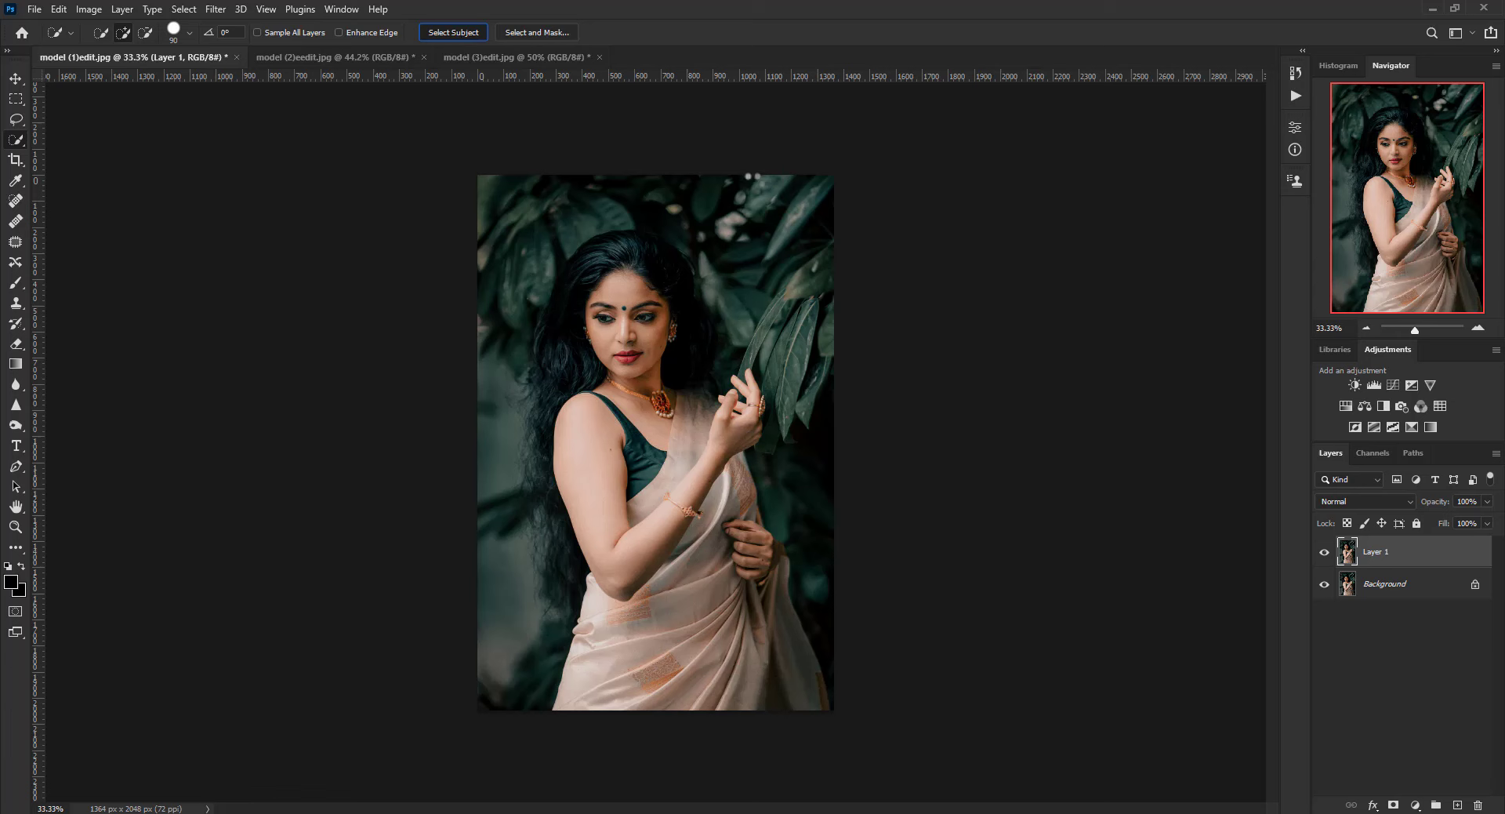
pyautogui.hotkey('ctrl', 'u')
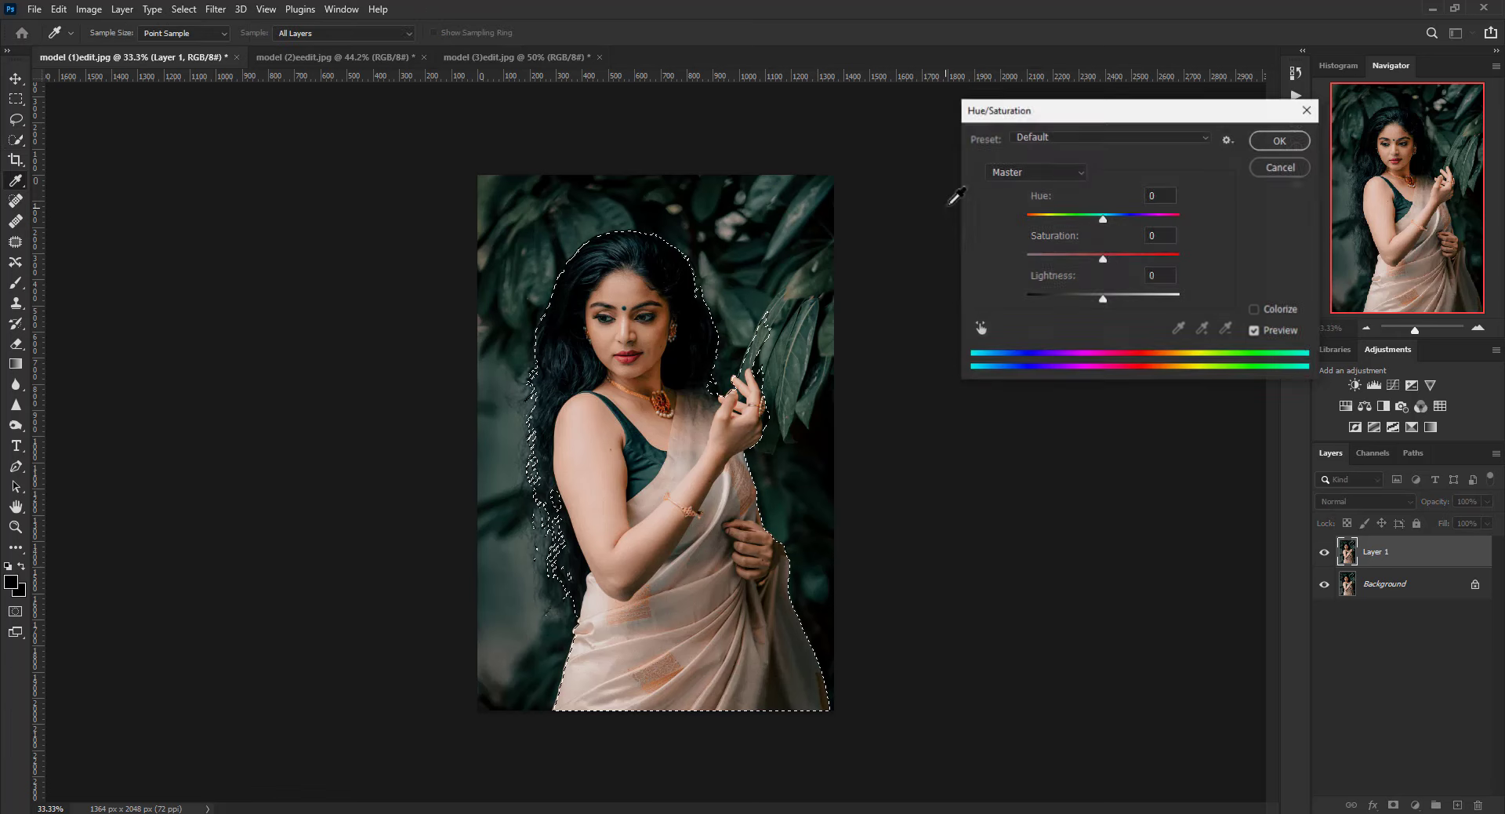
pyautogui.moveTo(1104, 260); pyautogui.dragTo(1027, 260)
pyautogui.click(1280, 141)
# Add a black mask, paint white over the hair beside the shoulder, and merge down
pyautogui.hotkey('ctrl', 'd')
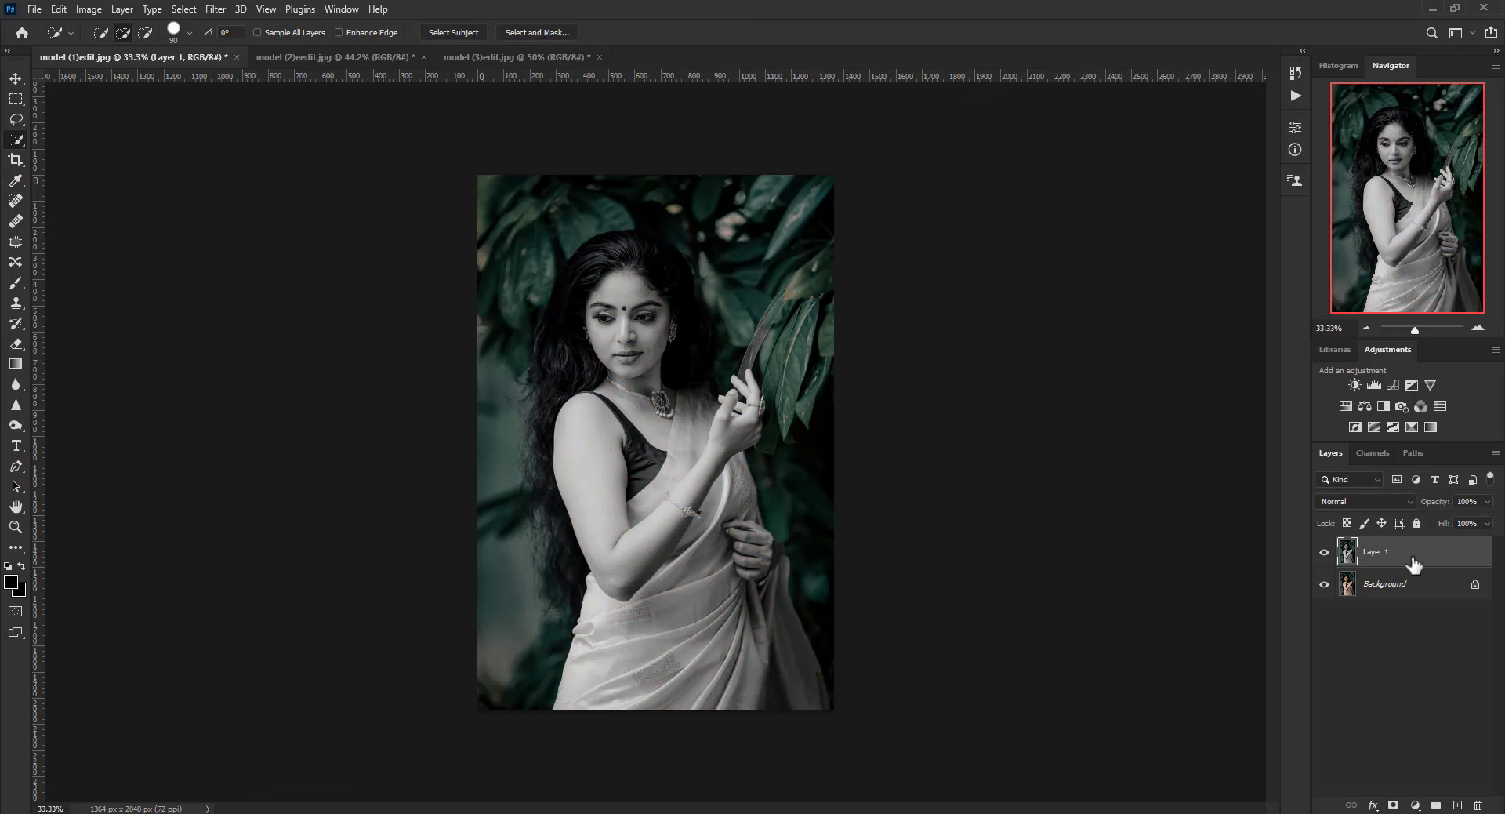
pyautogui.keyDown('alt'); pyautogui.click(1393, 805); pyautogui.keyUp('alt')
pyautogui.press('b')
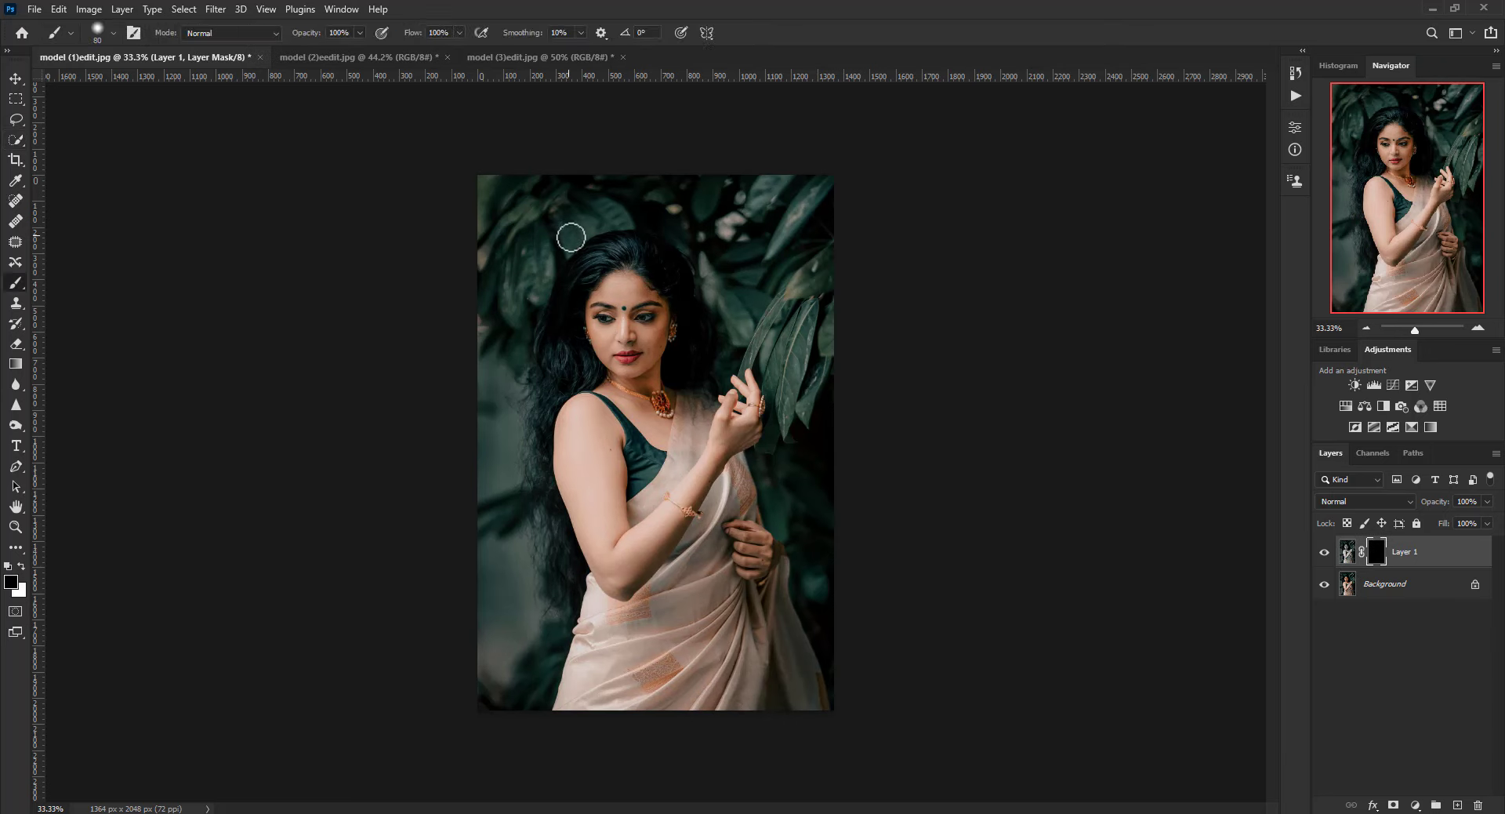
pyautogui.press('x')
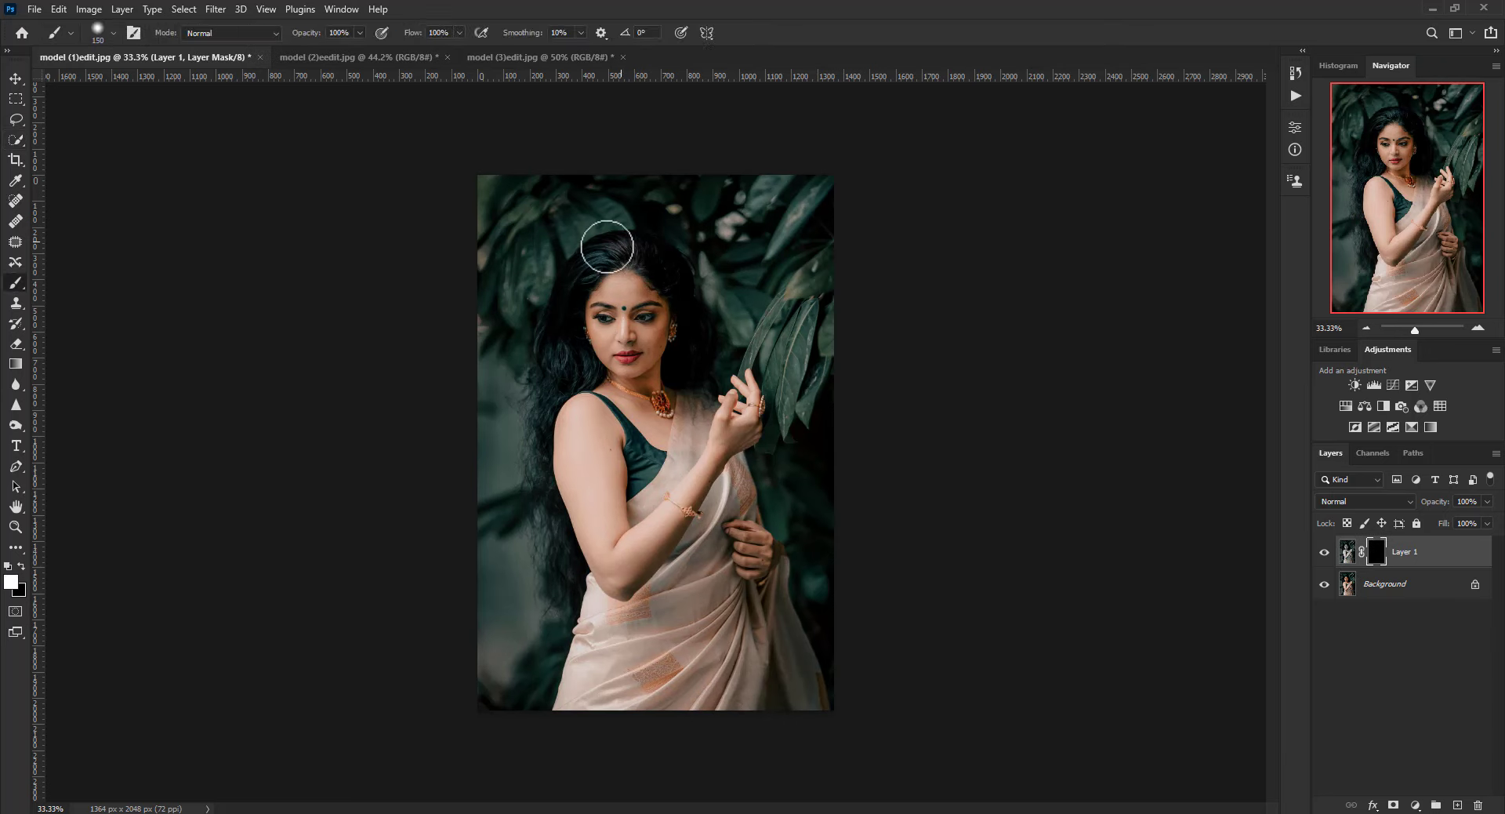
pyautogui.moveTo(574, 366)
pyautogui.mouseDown()
pyautogui.moveTo(538, 376)
pyautogui.moveTo(520, 447)
pyautogui.moveTo(568, 553)
pyautogui.mouseUp()
pyautogui.hotkey('ctrl', 'e')
# In the third portrait, select the subject and lower Hue/Saturation saturation to -82
pyautogui.press('x')
pyautogui.click(521, 57)
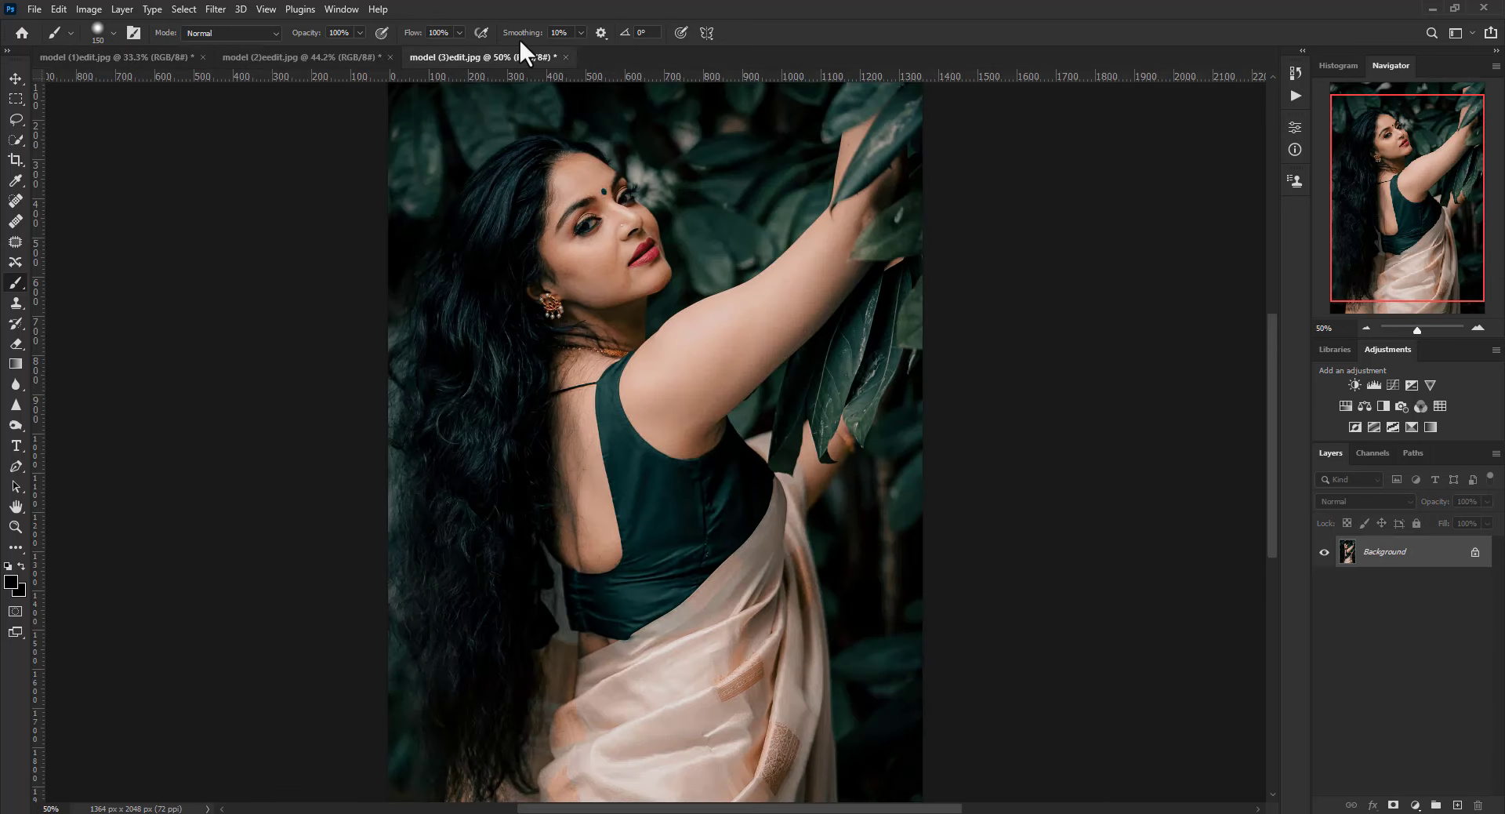
pyautogui.click(15, 139)
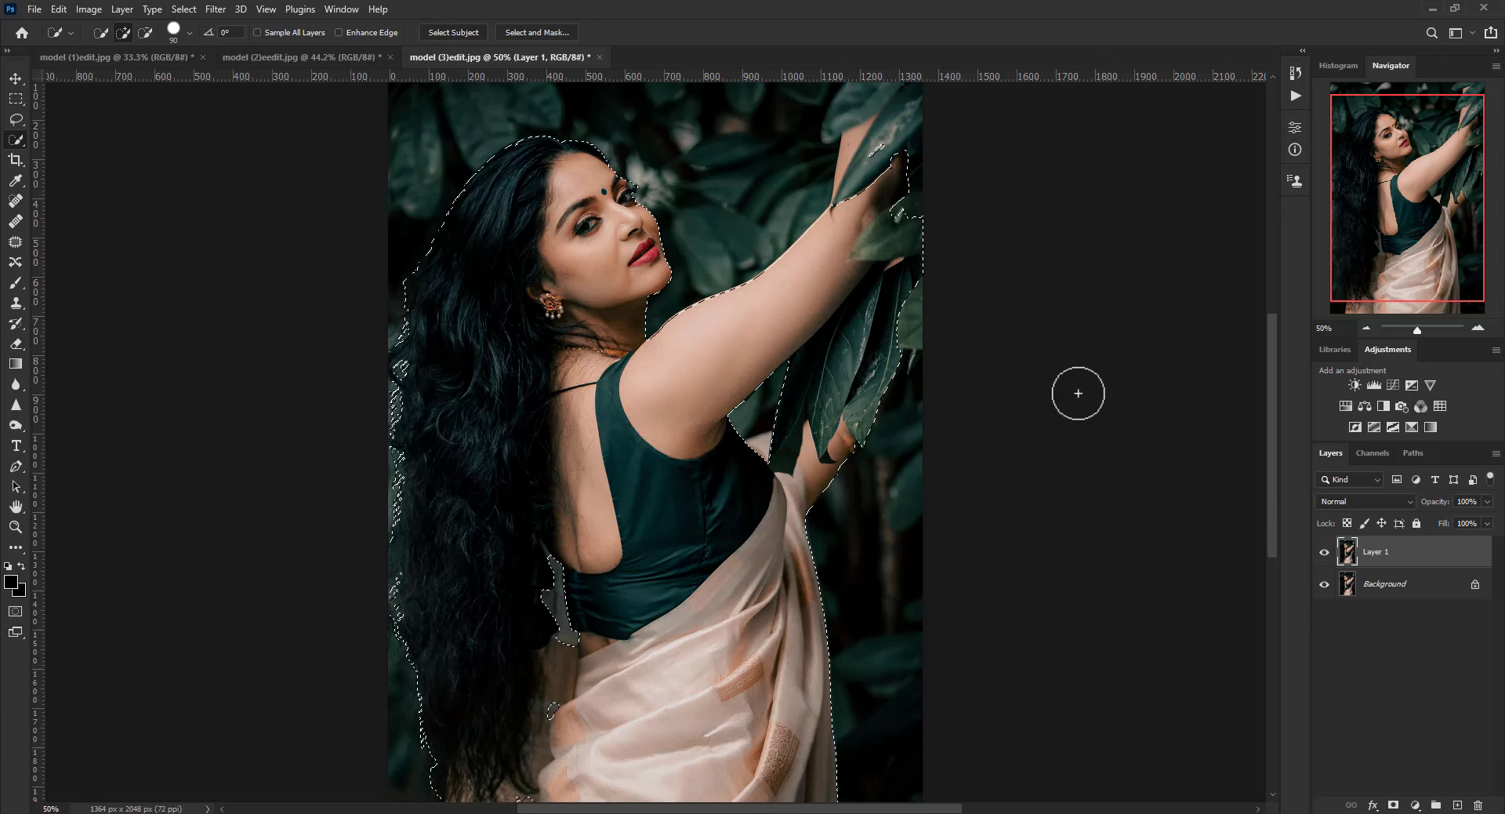
pyautogui.hotkey('ctrl', 'u')
pyautogui.moveTo(1103, 259); pyautogui.dragTo(1034, 256)
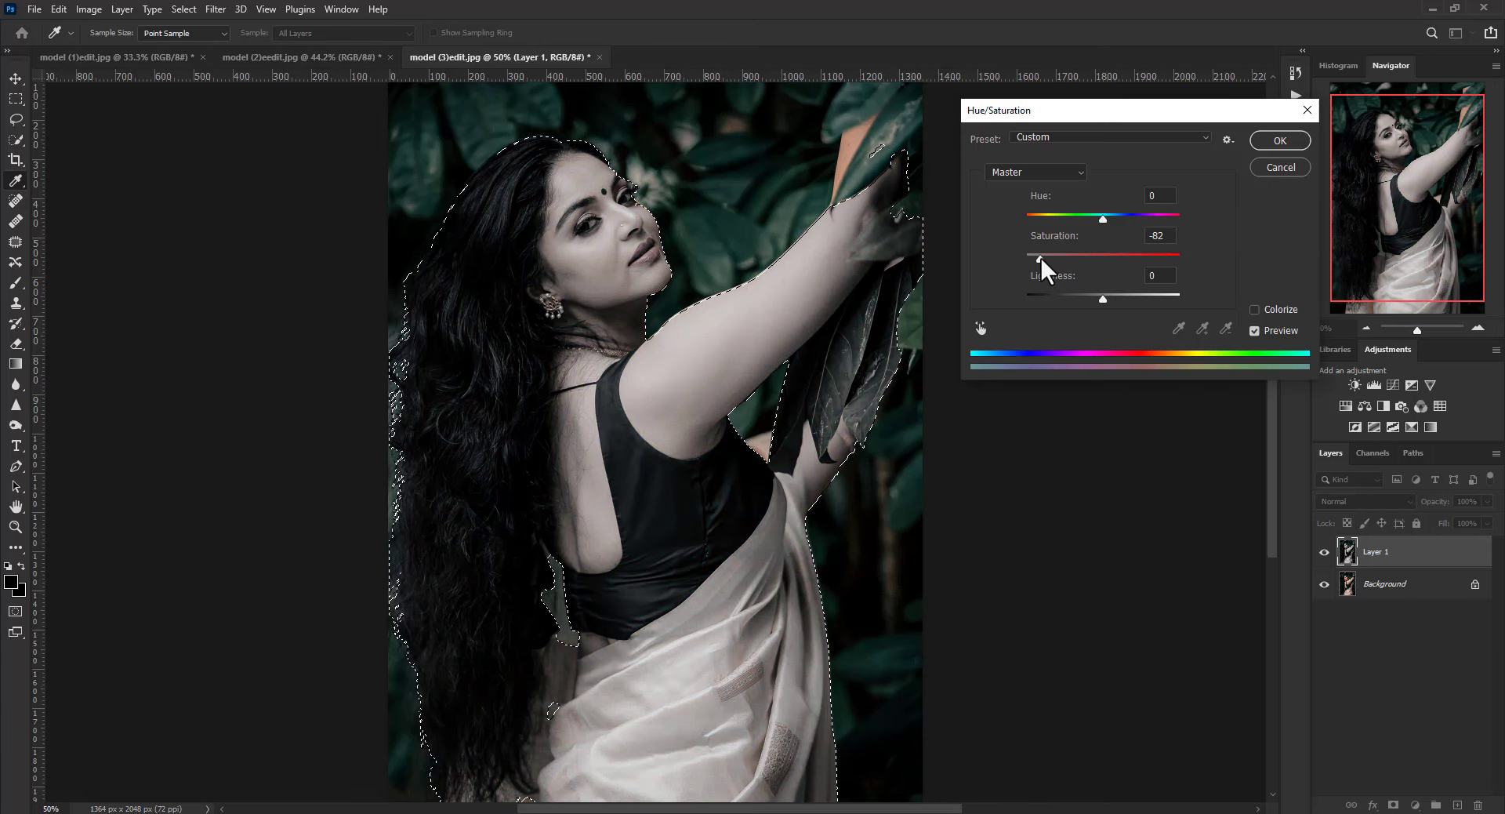
pyautogui.click(1280, 142)
# Mask the desaturation so the woman keeps colour, using a 25 px brush, then duplicate the second portrait's layer
pyautogui.click(1393, 805)
pyautogui.press('b')
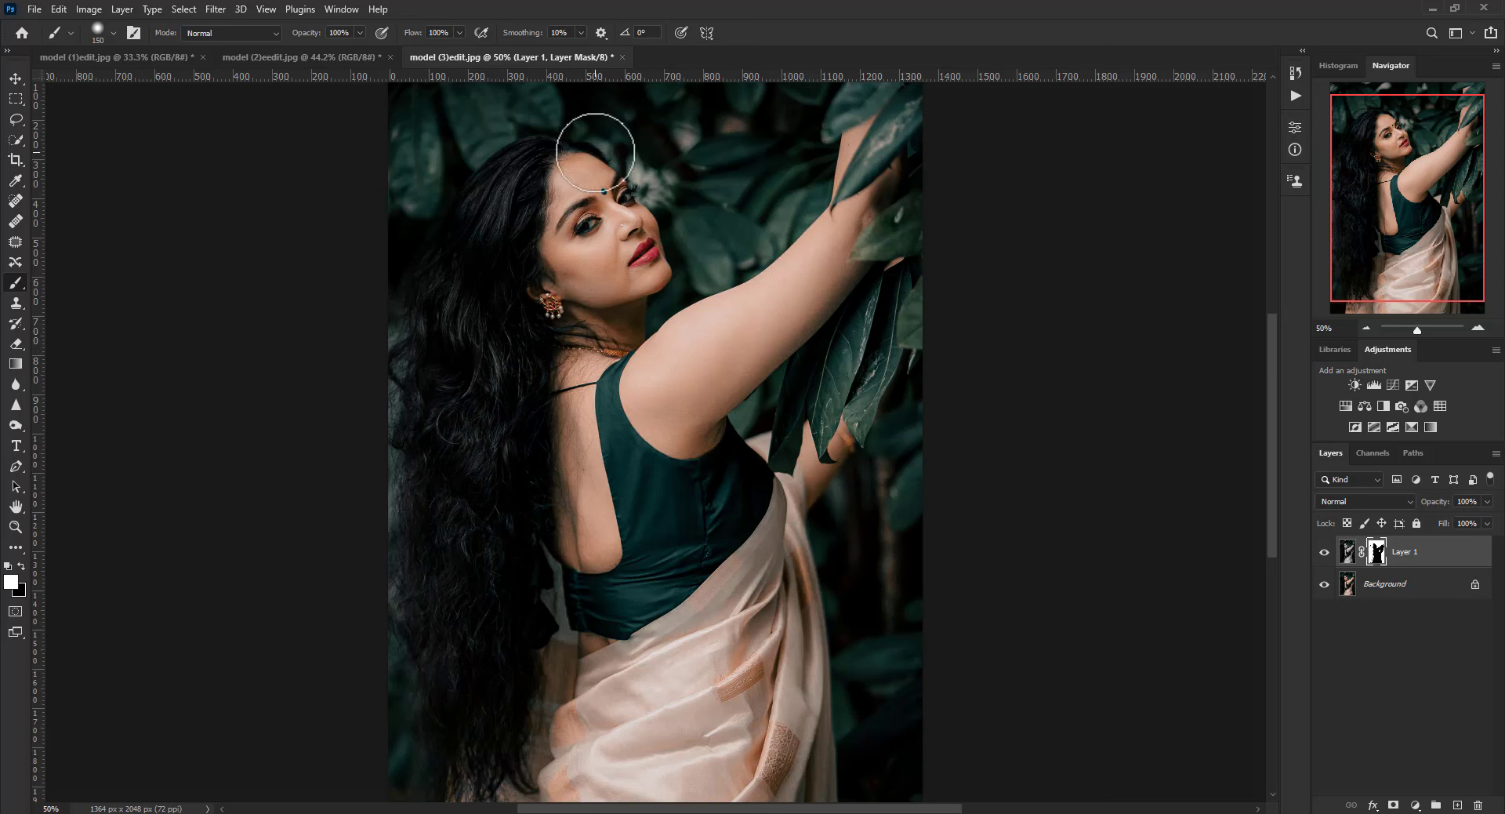
pyautogui.press('[')
pyautogui.press('[')
pyautogui.press('[')
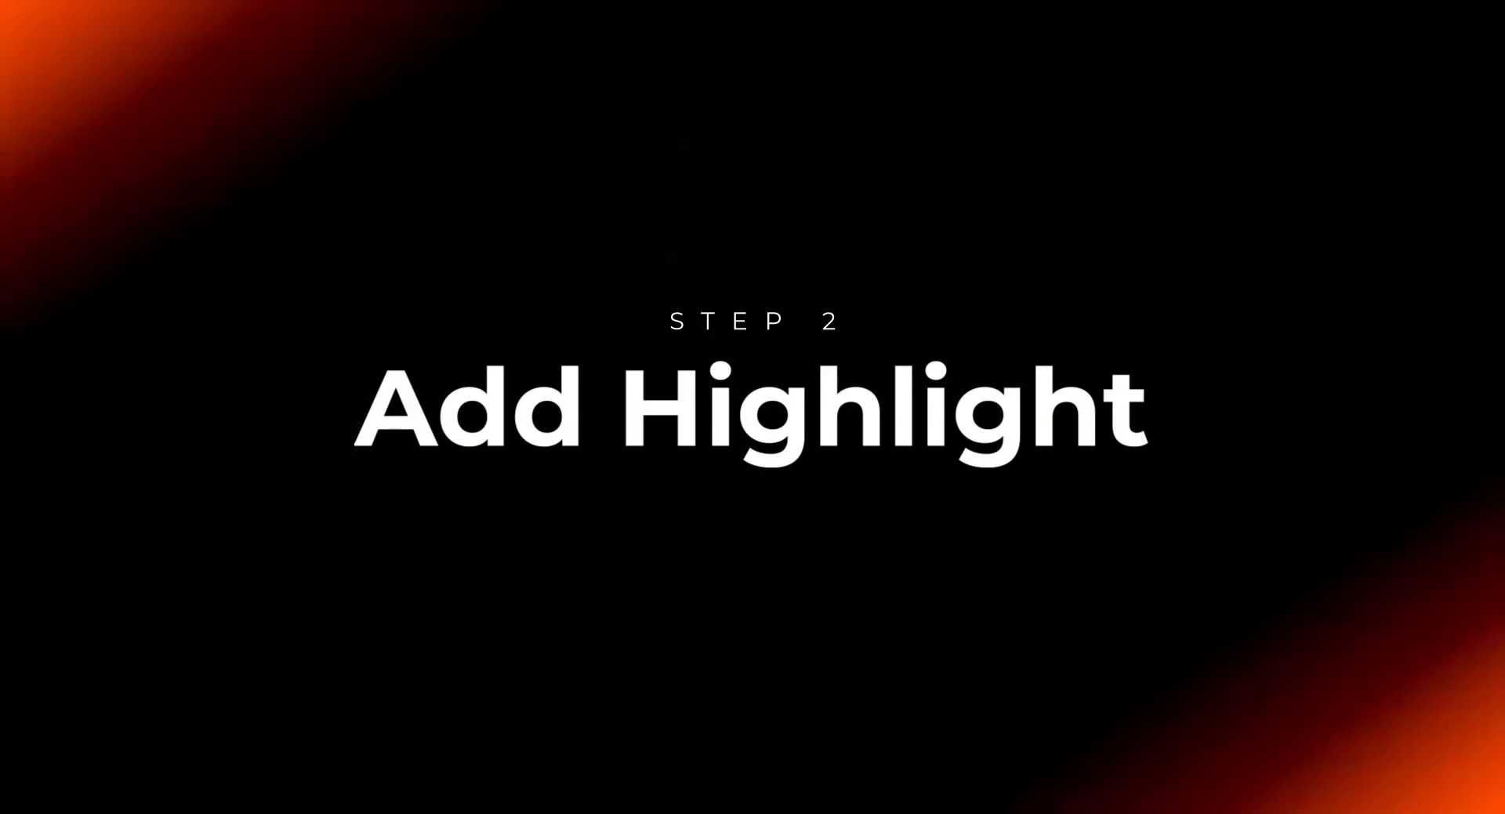
pyautogui.hotkey('ctrl', 'j')
# Apply Selective Color to the layer copy with Whites Black set to -35
pyautogui.hotkey('ctrl', 'alt', 'shift', 'c')
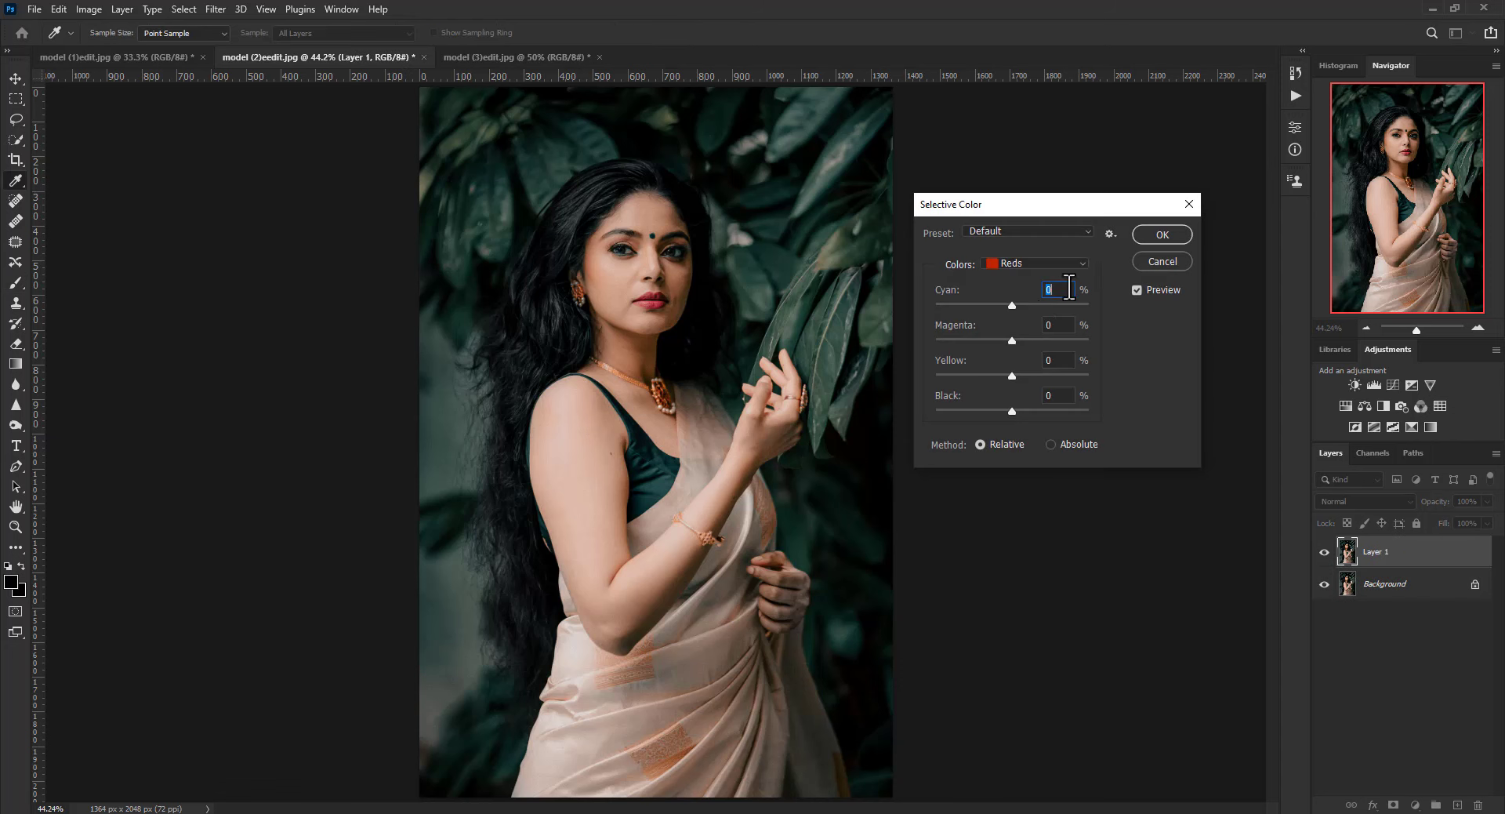
pyautogui.click(1005, 366)
pyautogui.moveTo(991, 408); pyautogui.dragTo(972, 420)
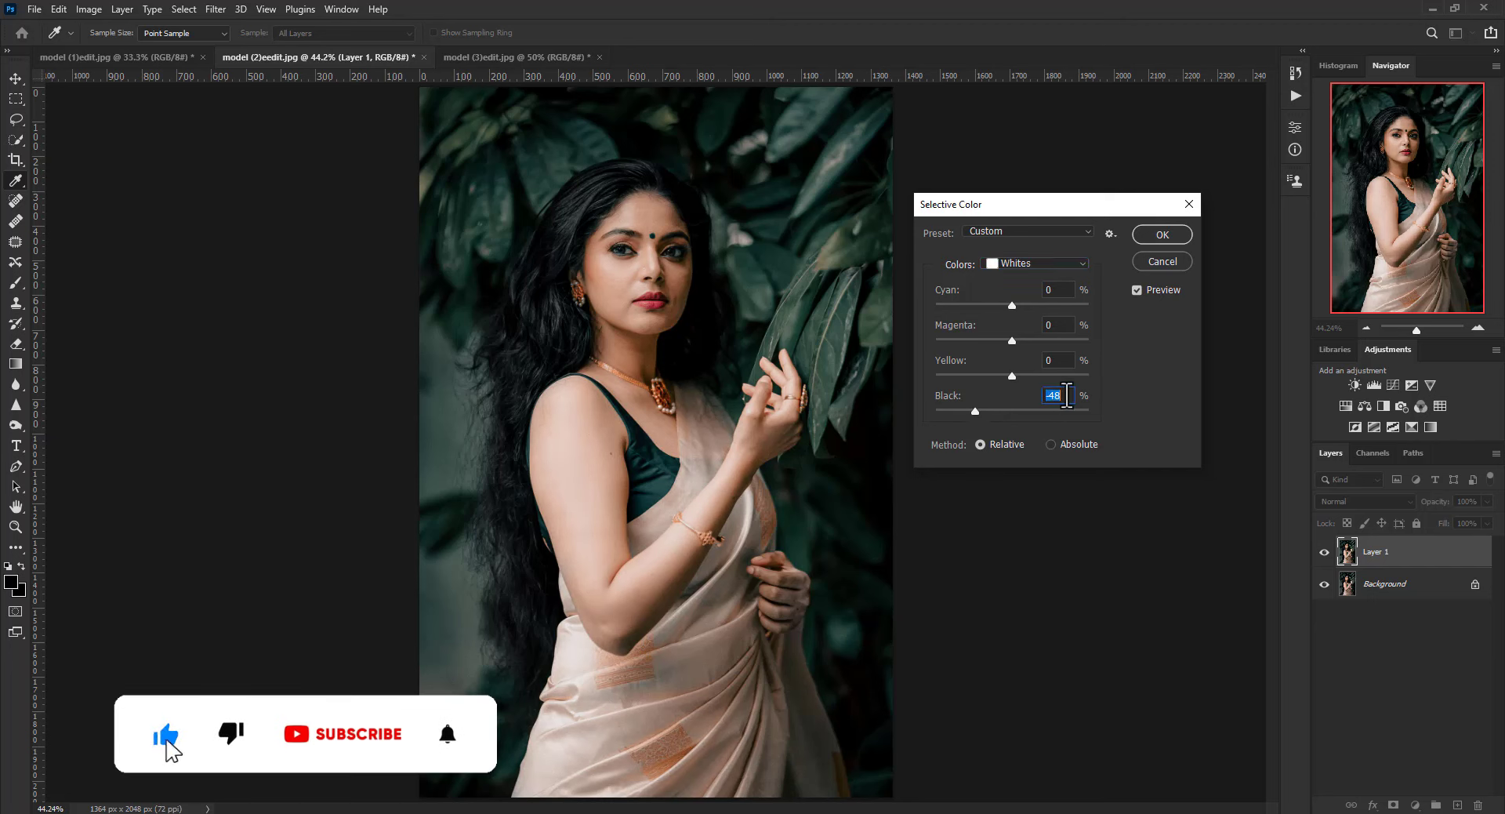
pyautogui.write('-35')
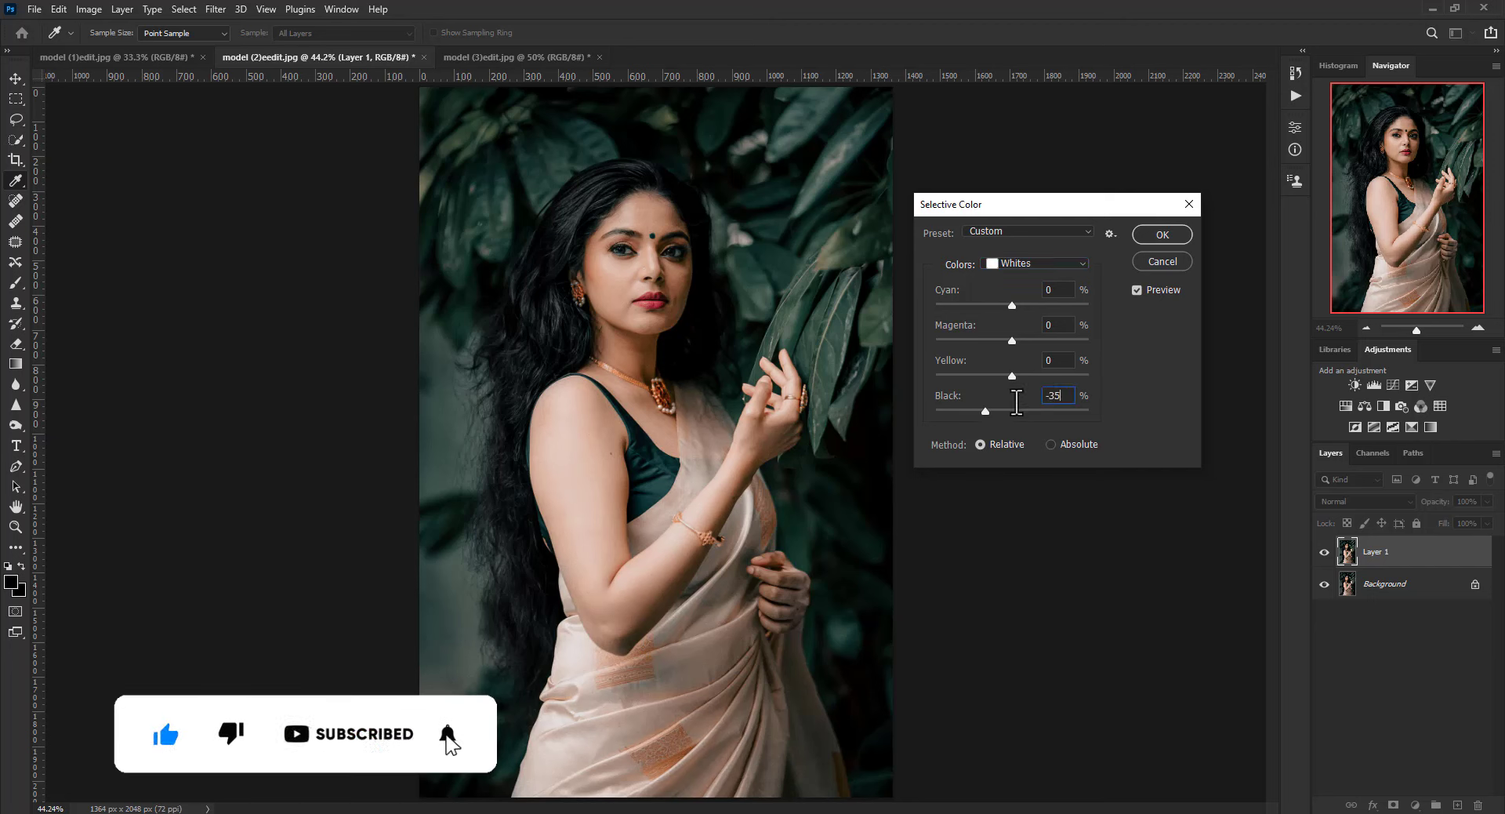
pyautogui.click(1162, 234)
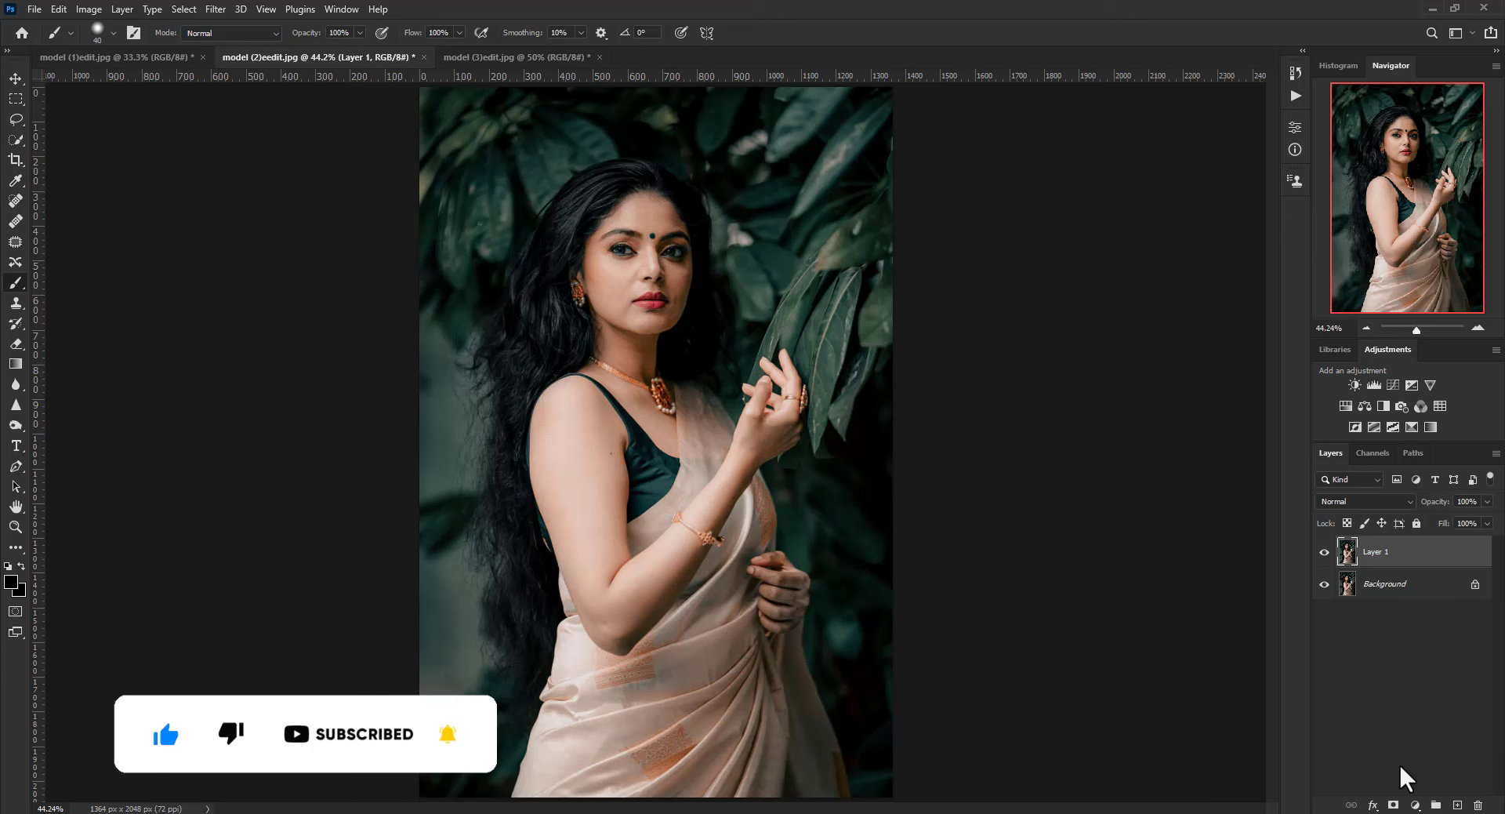
# Mask the brightening to show only around the eyes and upper arm, then merge down
pyautogui.click(1393, 805)
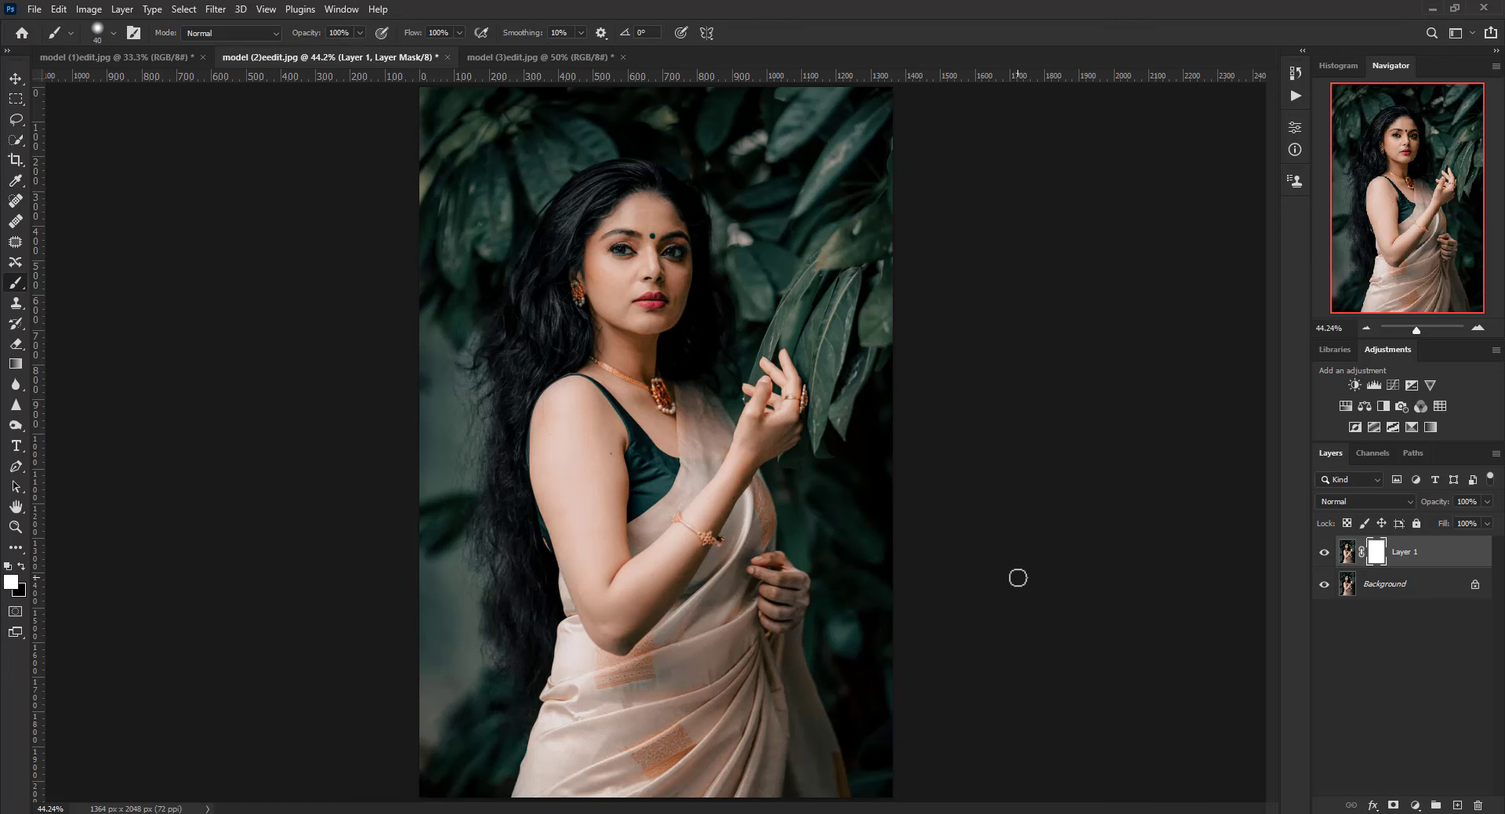
pyautogui.hotkey('ctrl', 'i')
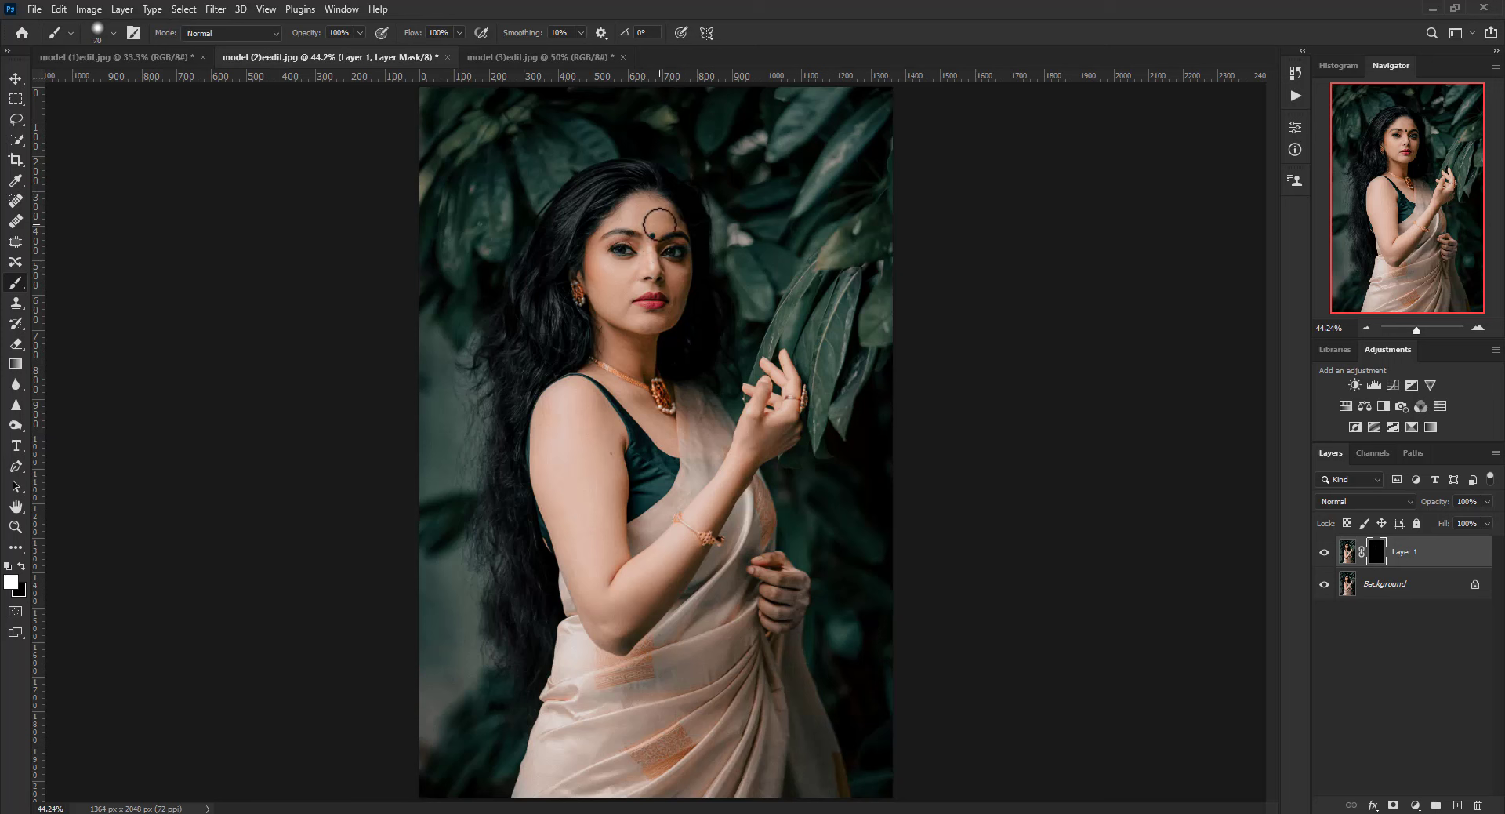
pyautogui.moveTo(637, 214); pyautogui.dragTo(644, 219)
pyautogui.press(']')
pyautogui.press(']')
pyautogui.moveTo(560, 398)
pyautogui.mouseDown()
pyautogui.moveTo(591, 585)
pyautogui.moveTo(564, 460)
pyautogui.moveTo(581, 530)
pyautogui.moveTo(623, 599)
pyautogui.mouseUp()
pyautogui.hotkey('ctrl', 'e')
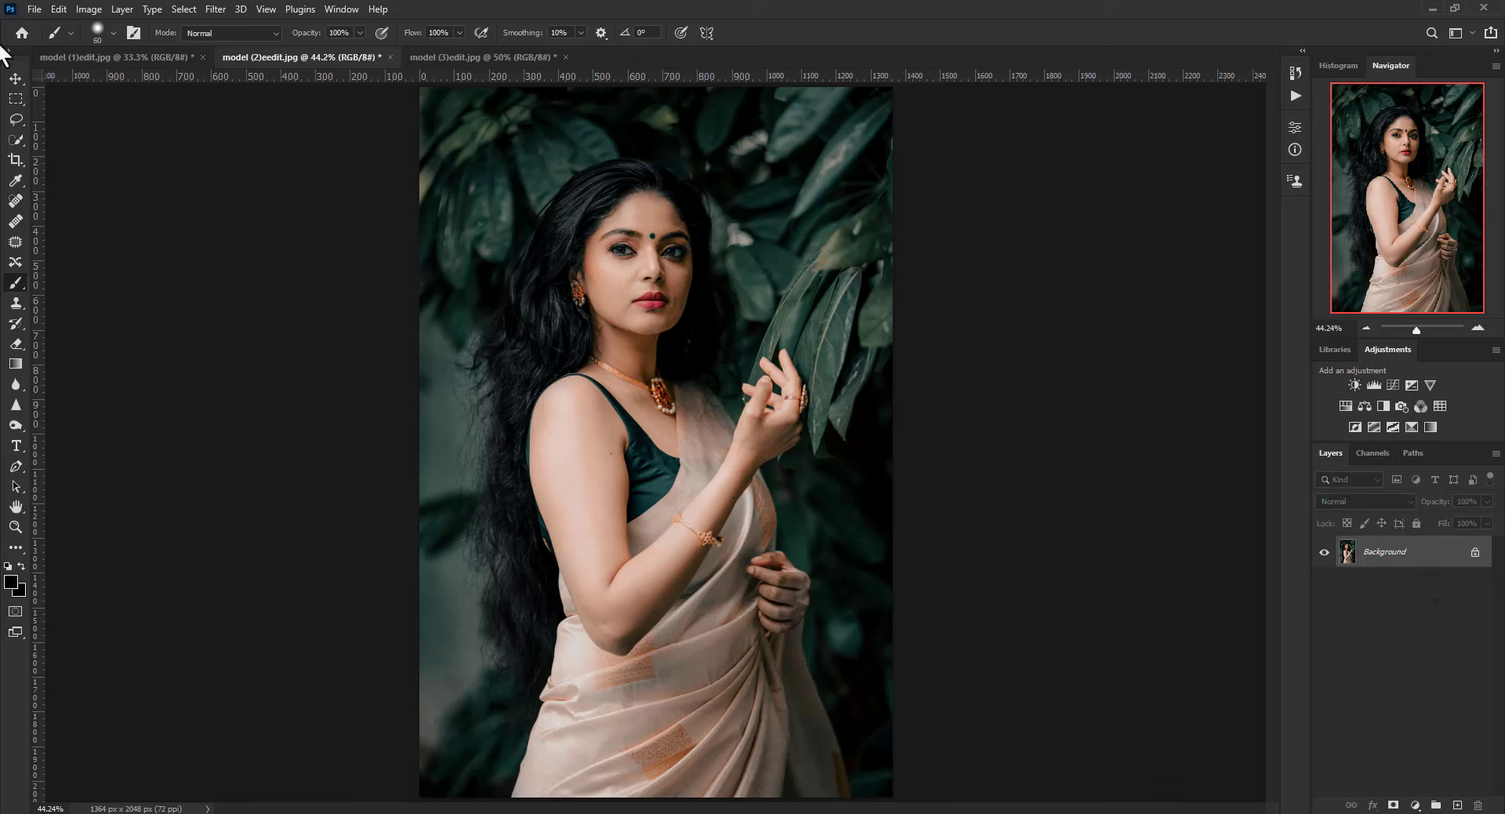
# Run Portraiture skin smoothing on a duplicate layer, sampling the skin tone, then show the third portrait
pyautogui.click(15, 78)
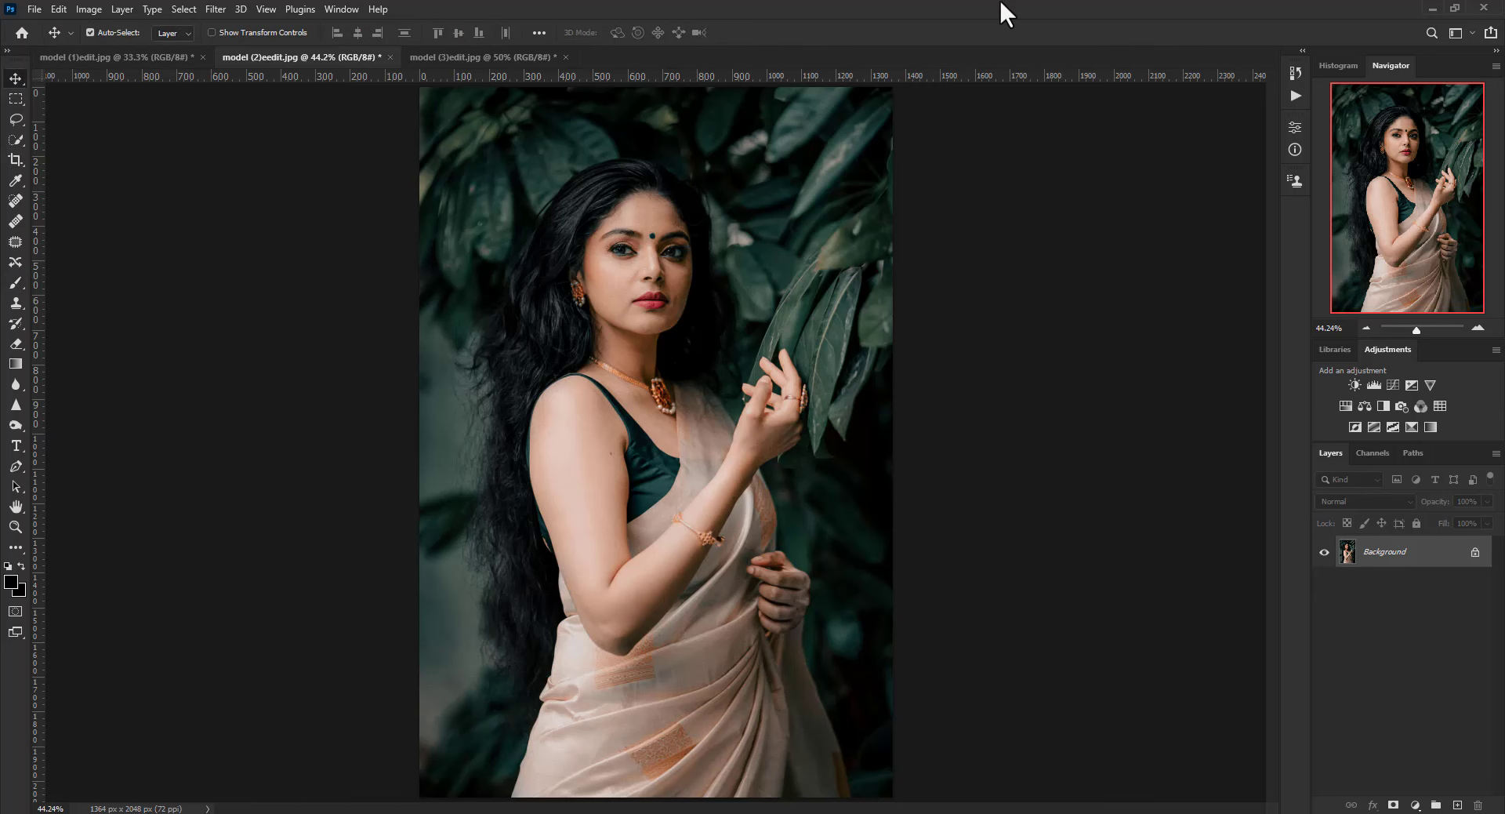
pyautogui.hotkey('ctrl', 'j')
pyautogui.hotkey('ctrl', 'alt', 'f')
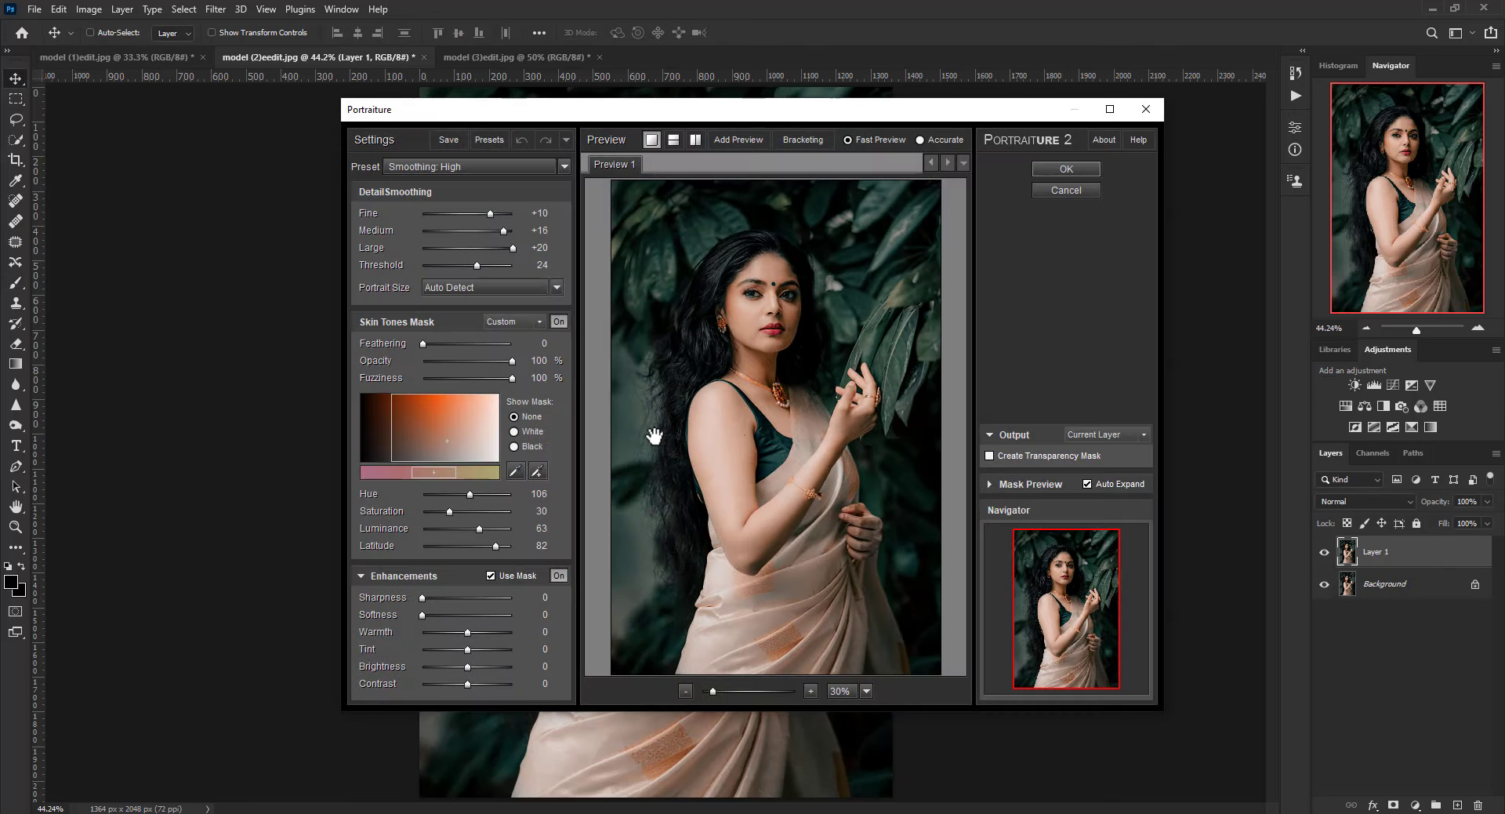
pyautogui.click(540, 472)
pyautogui.click(776, 577)
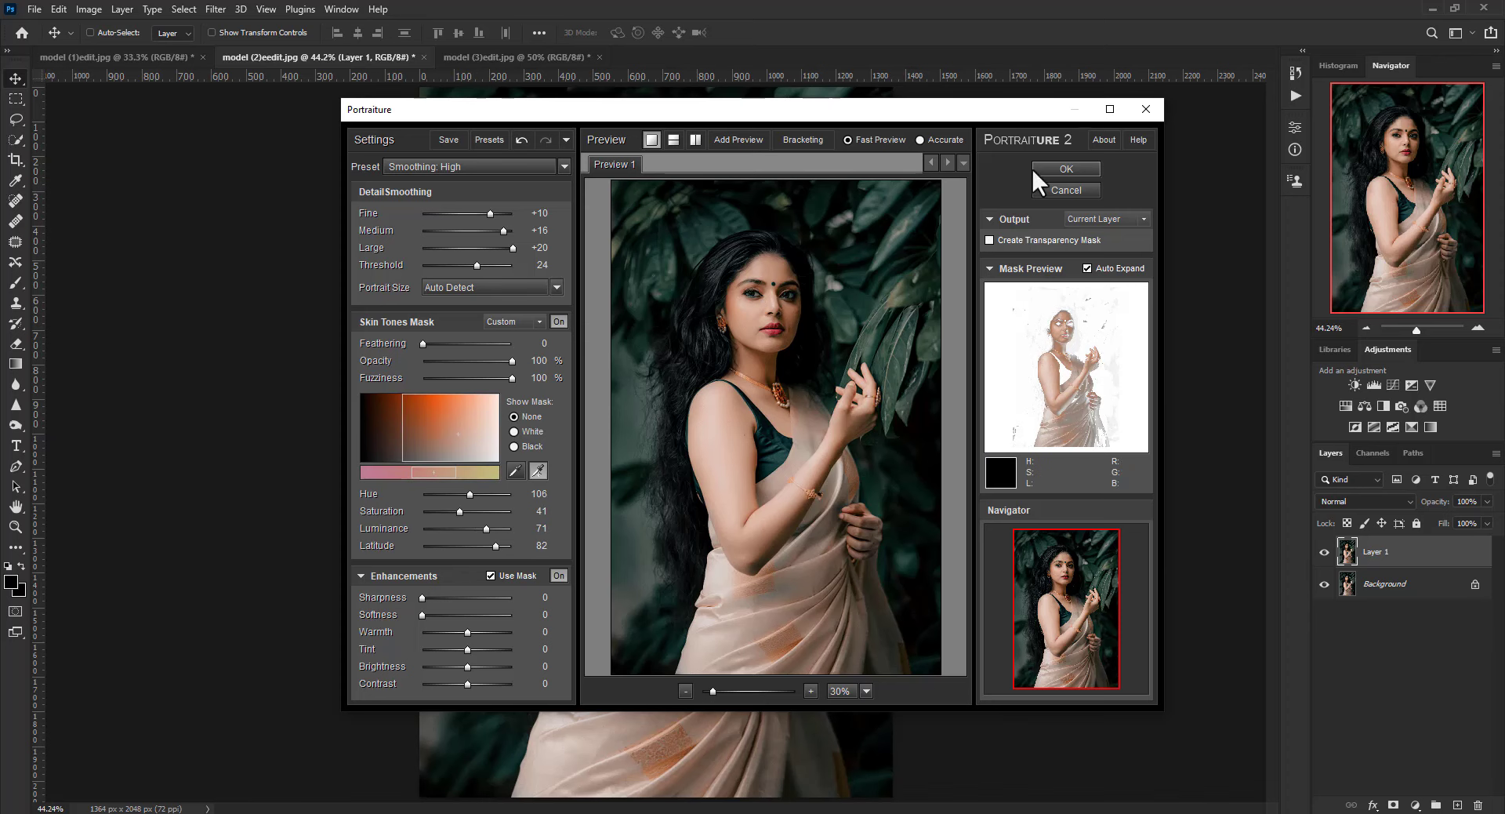
pyautogui.click(1079, 168)
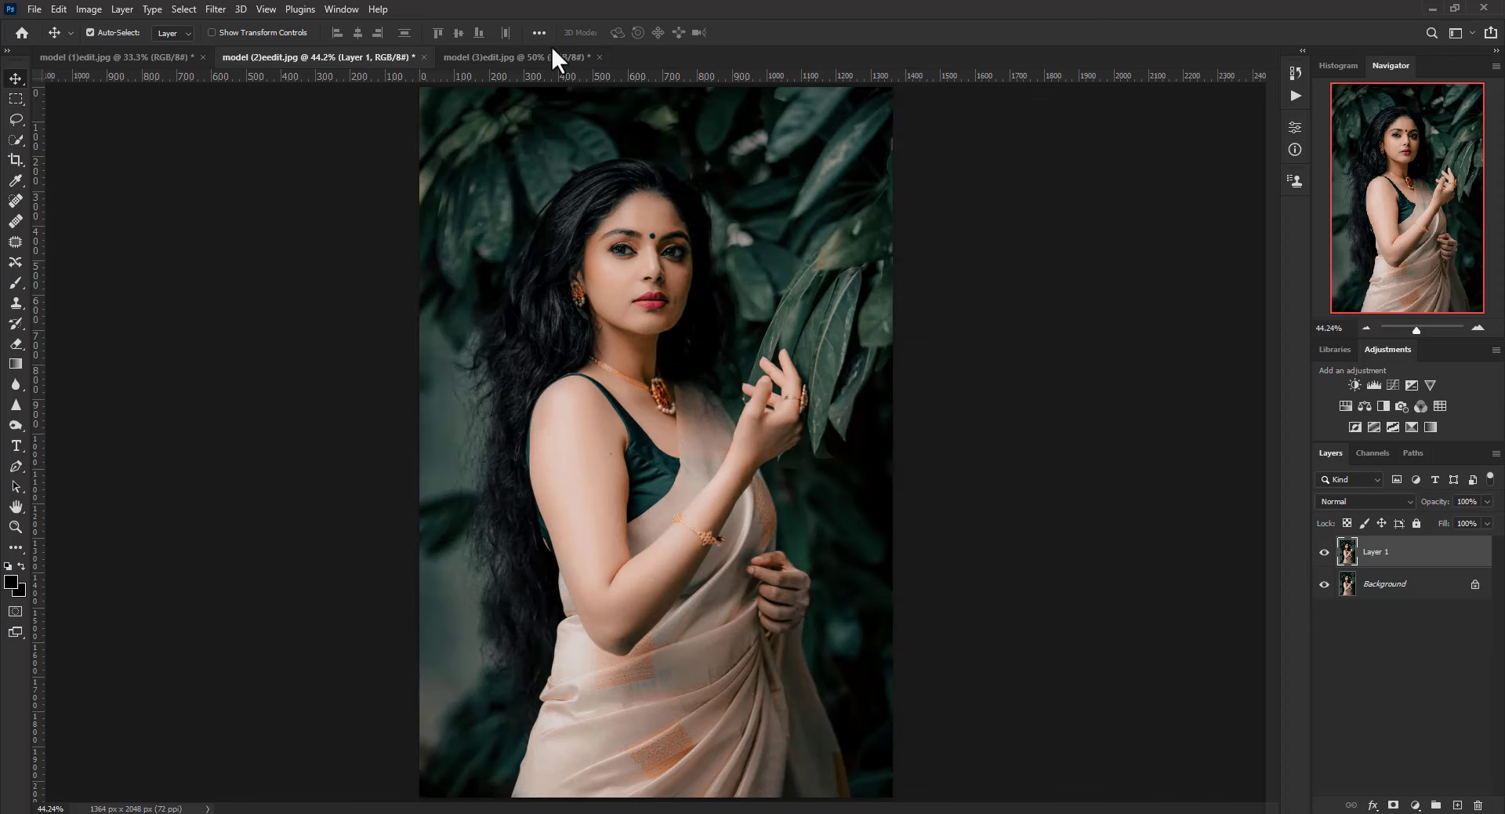
pyautogui.click(517, 57)
# Duplicate the layer and apply Selective Color with Whites Black at -35
pyautogui.hotkey('ctrl', 'j')
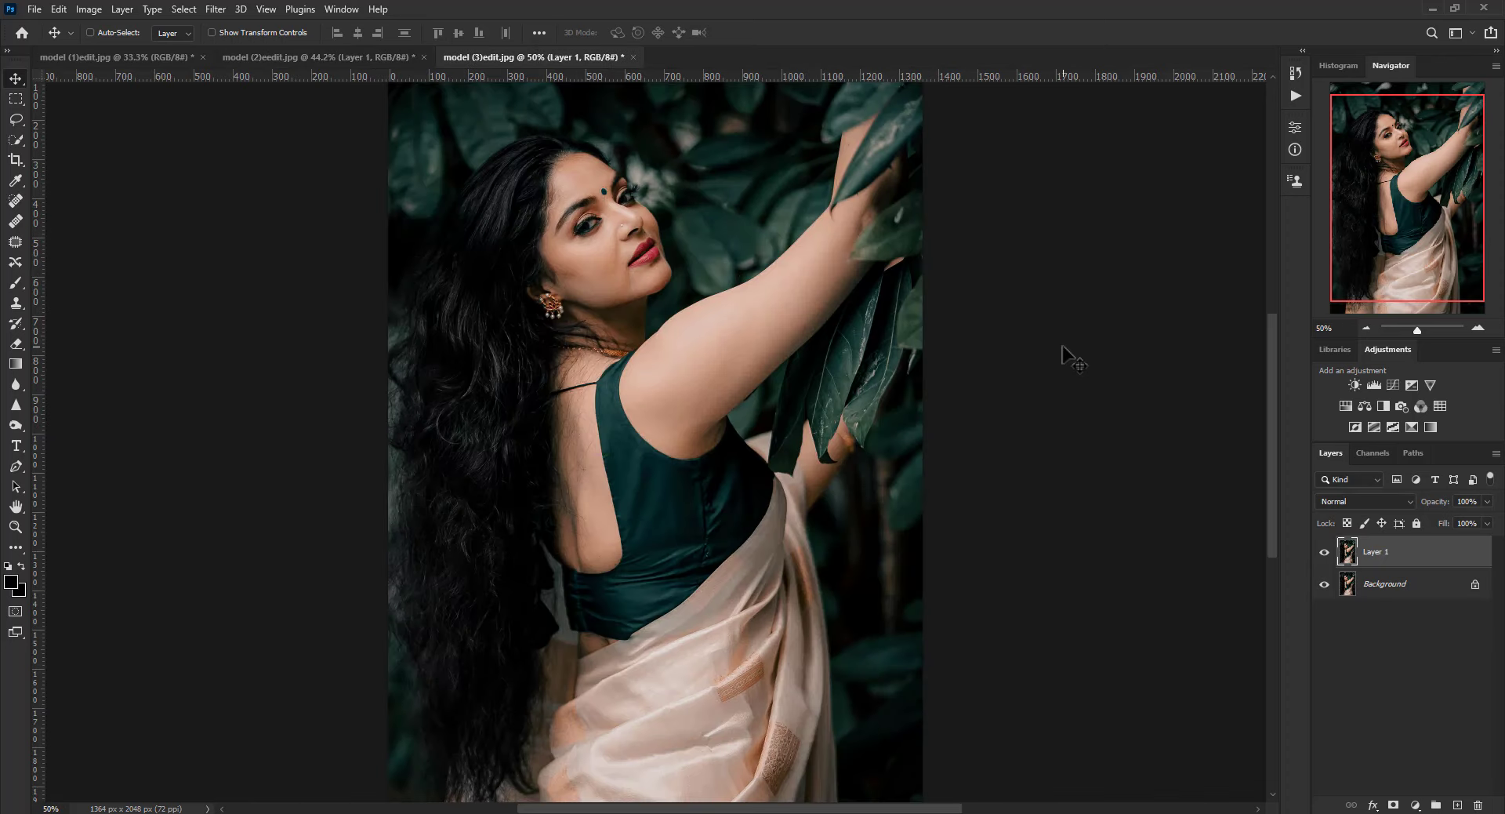
pyautogui.hotkey('ctrl', 'alt', 's')
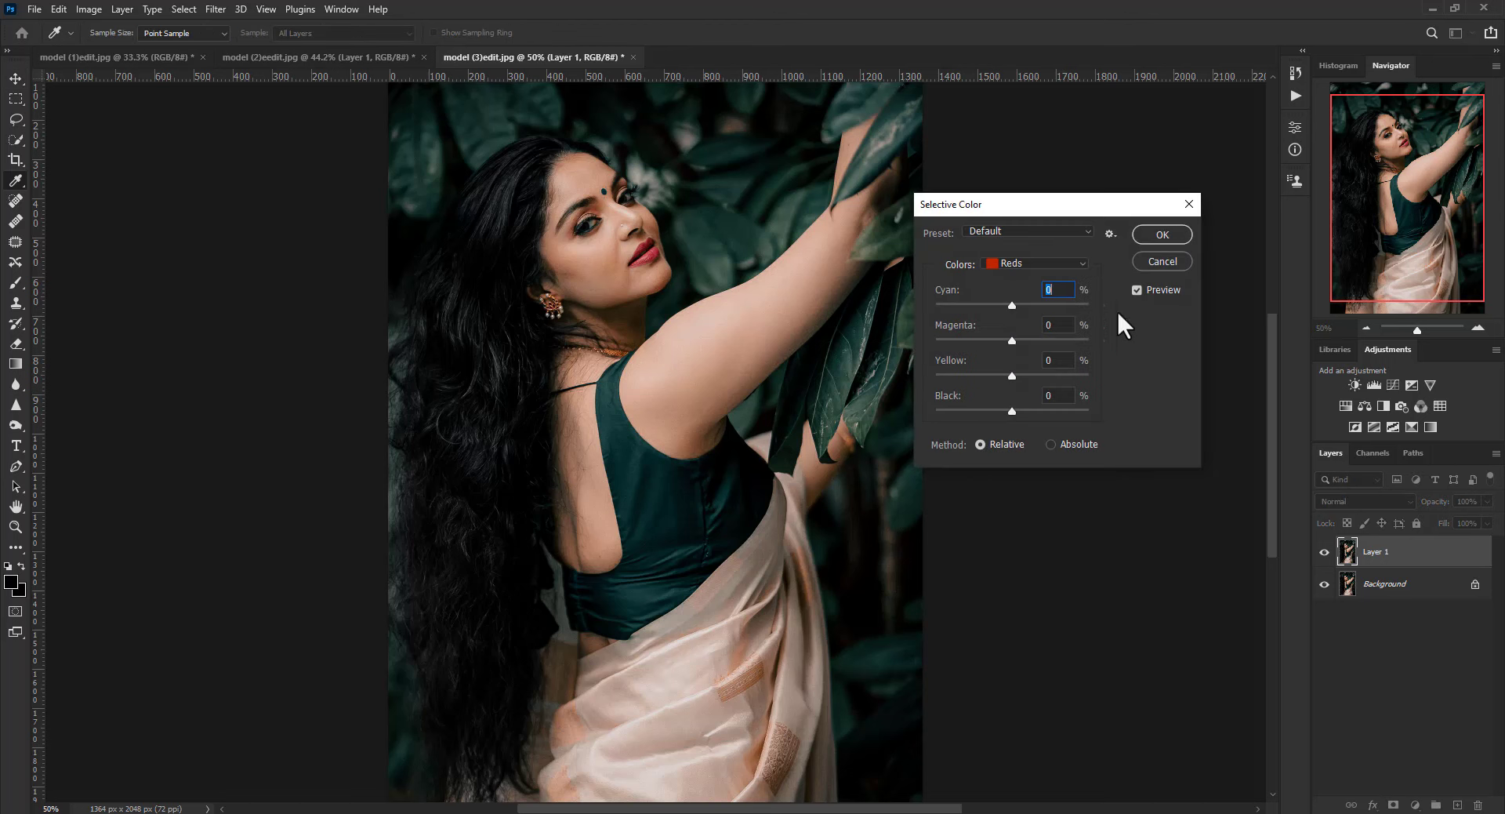
pyautogui.click(1057, 263)
pyautogui.click(1019, 365)
pyautogui.doubleClick(1051, 395)
pyautogui.write('-35')
pyautogui.click(1161, 235)
# Mask the brightening to show only on the cheek and shoulder, then merge down
pyautogui.press('v')
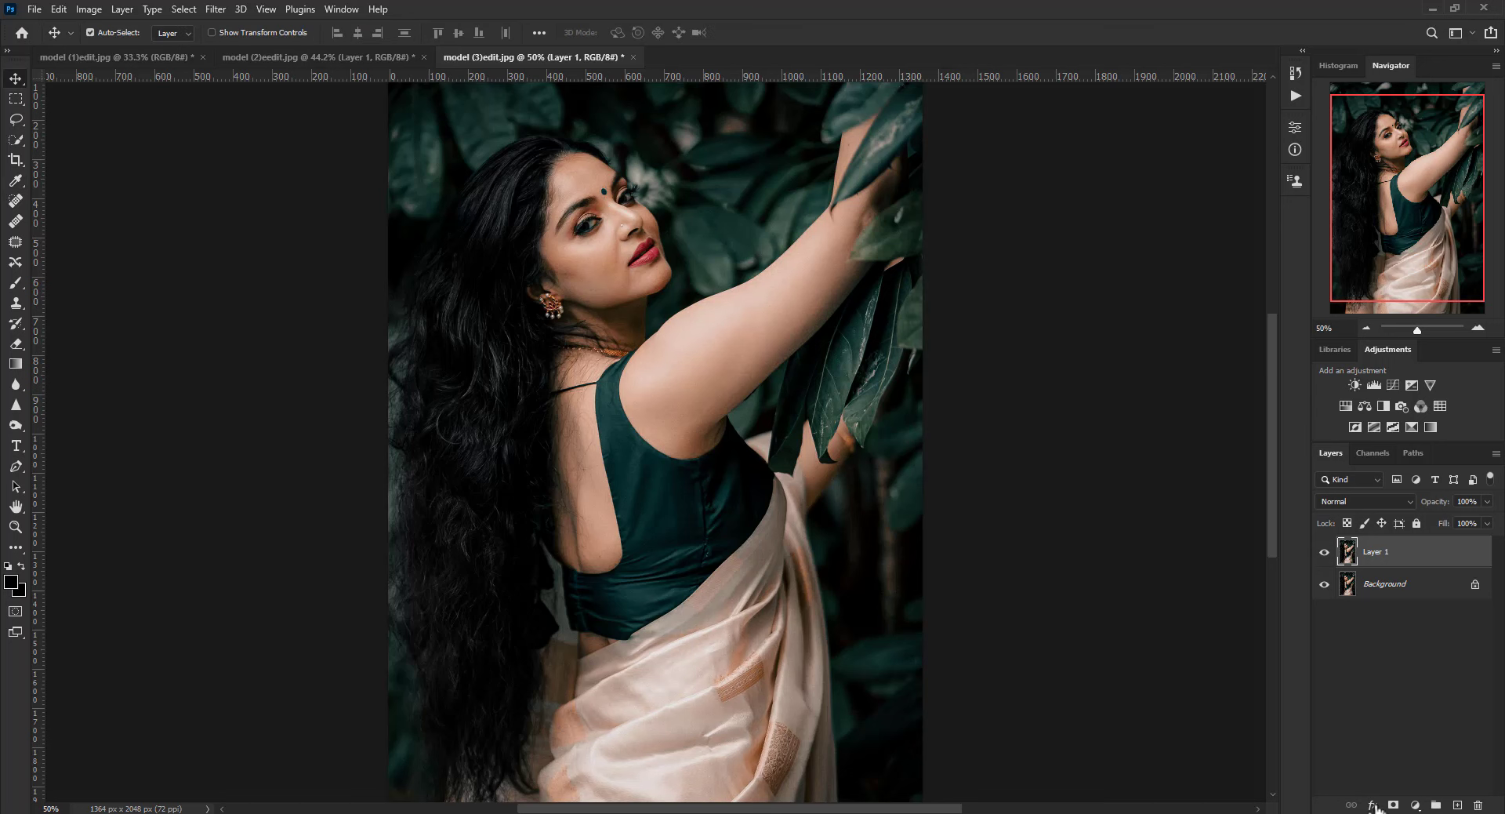
pyautogui.keyDown('alt'); pyautogui.click(1393, 805); pyautogui.keyUp('alt')
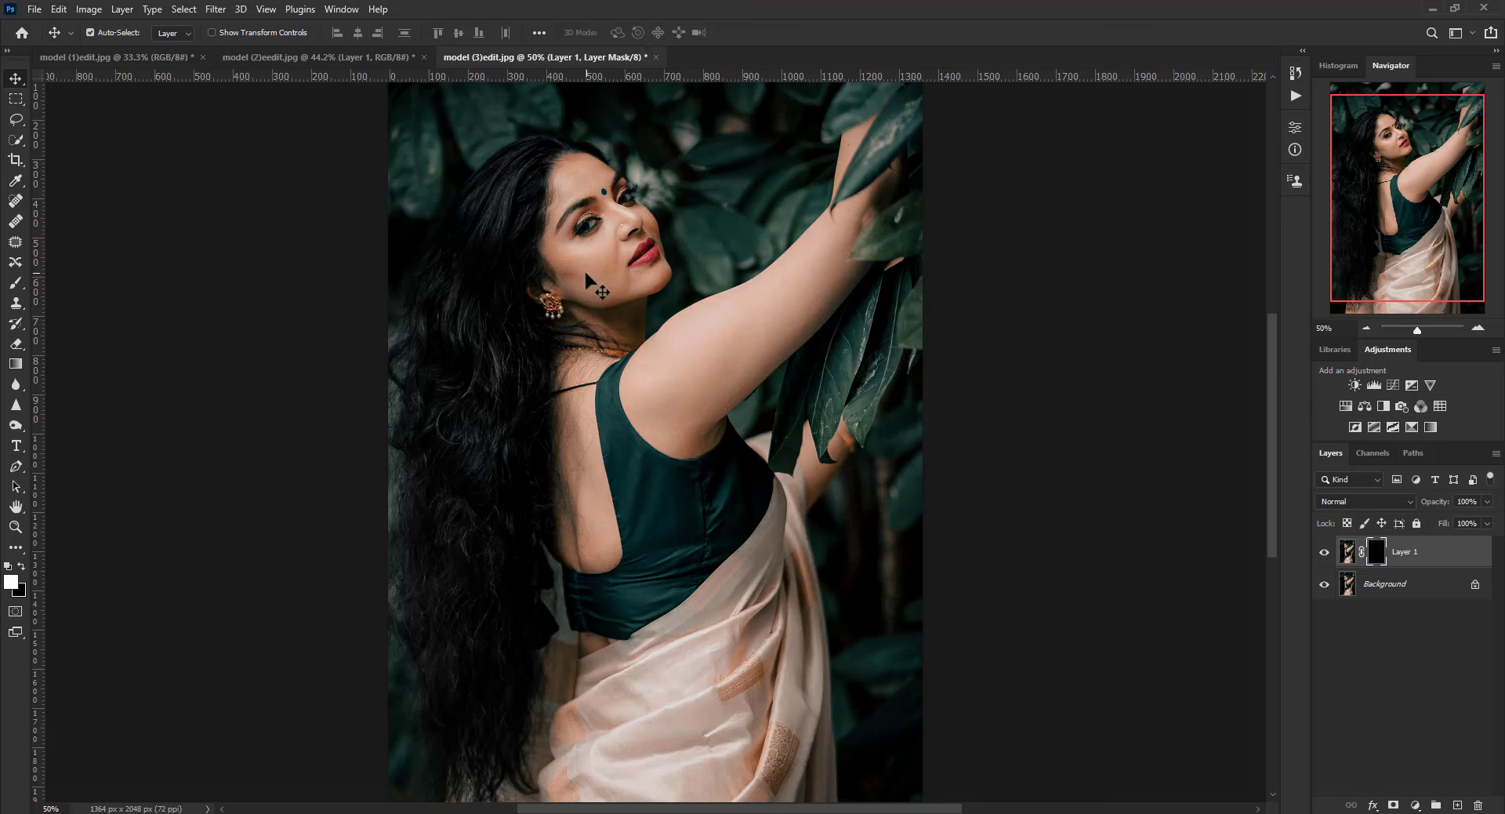
pyautogui.press('b')
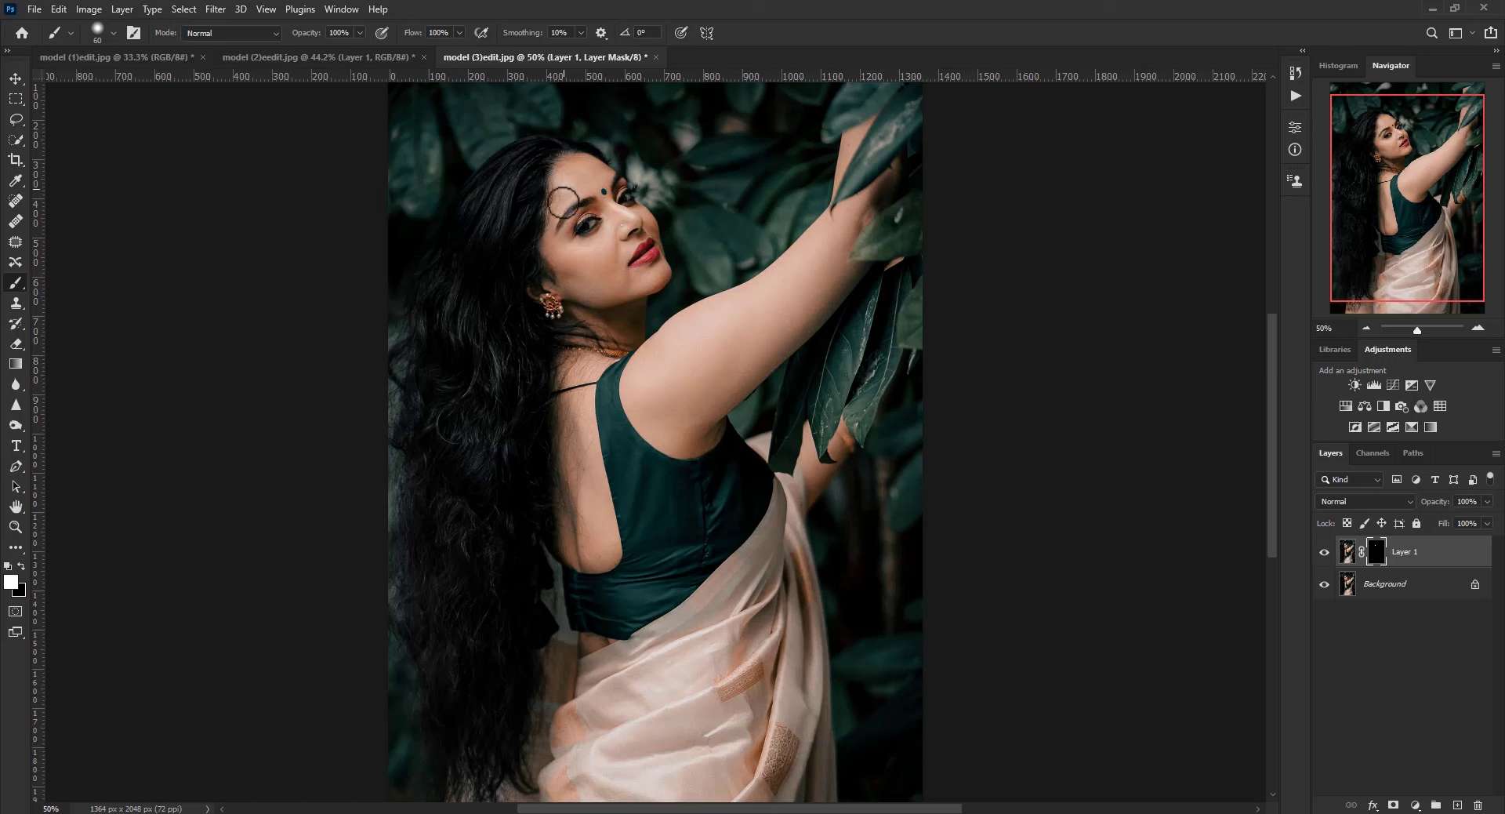
pyautogui.moveTo(588, 251); pyautogui.dragTo(610, 252)
pyautogui.moveTo(715, 314); pyautogui.dragTo(659, 326)
pyautogui.hotkey('ctrl', 'e')
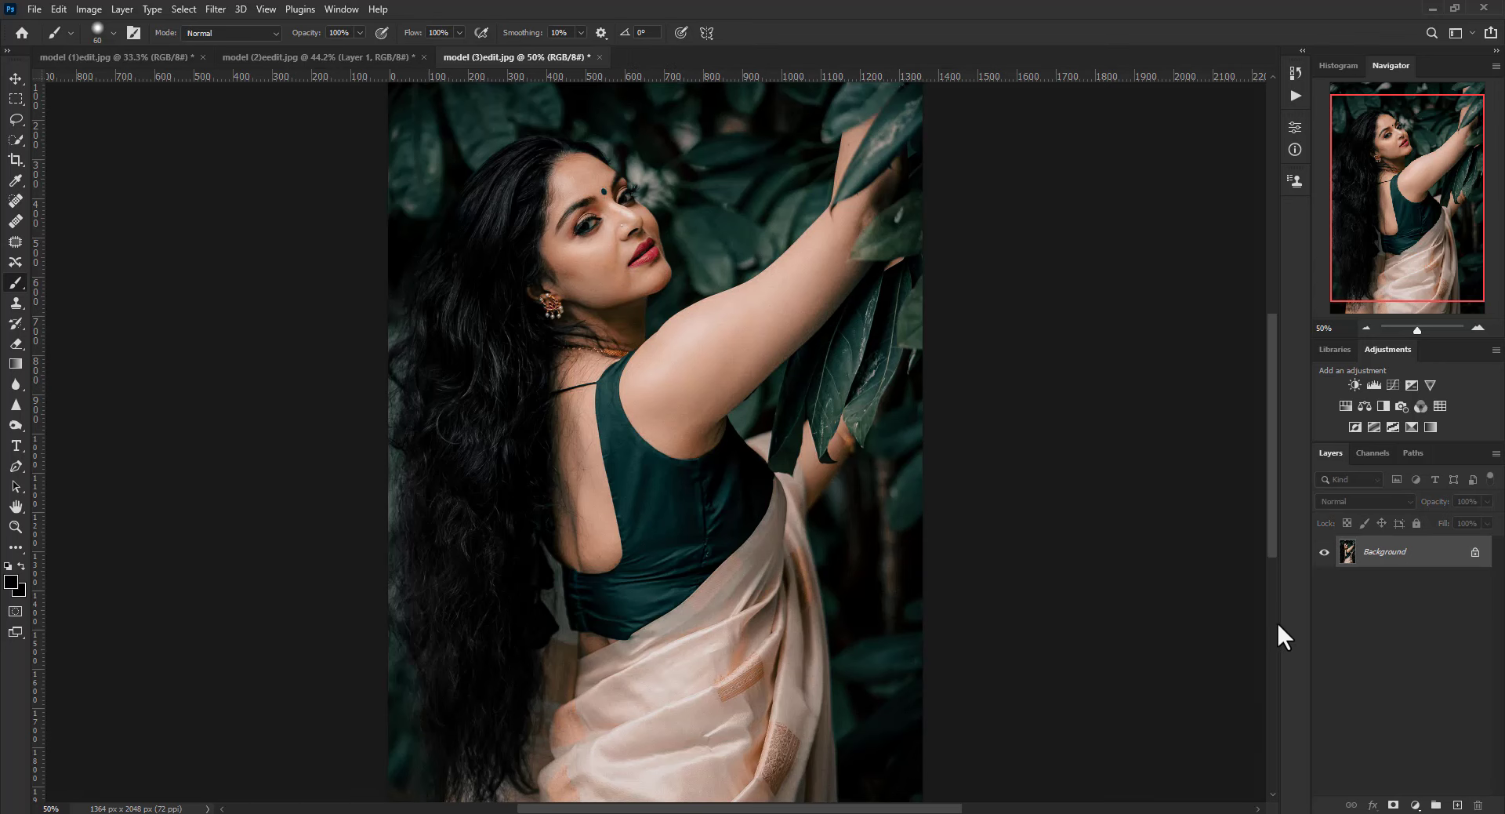
# Apply Portraiture skin smoothing on a duplicate layer and flatten it into the background
pyautogui.hotkey('ctrl', 'j')
pyautogui.hotkey('ctrl', 'alt', 'f')
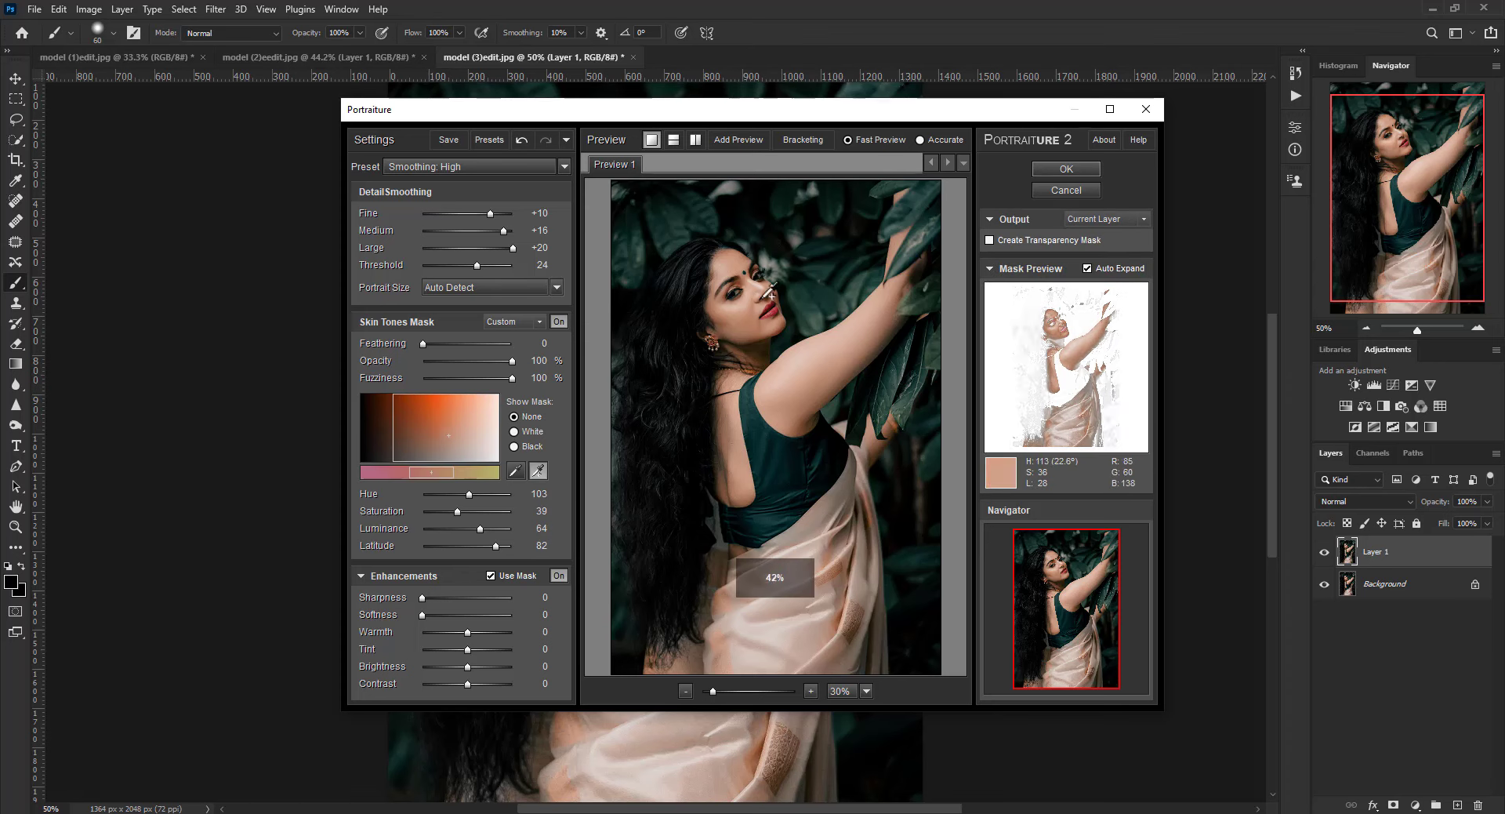
pyautogui.click(1058, 168)
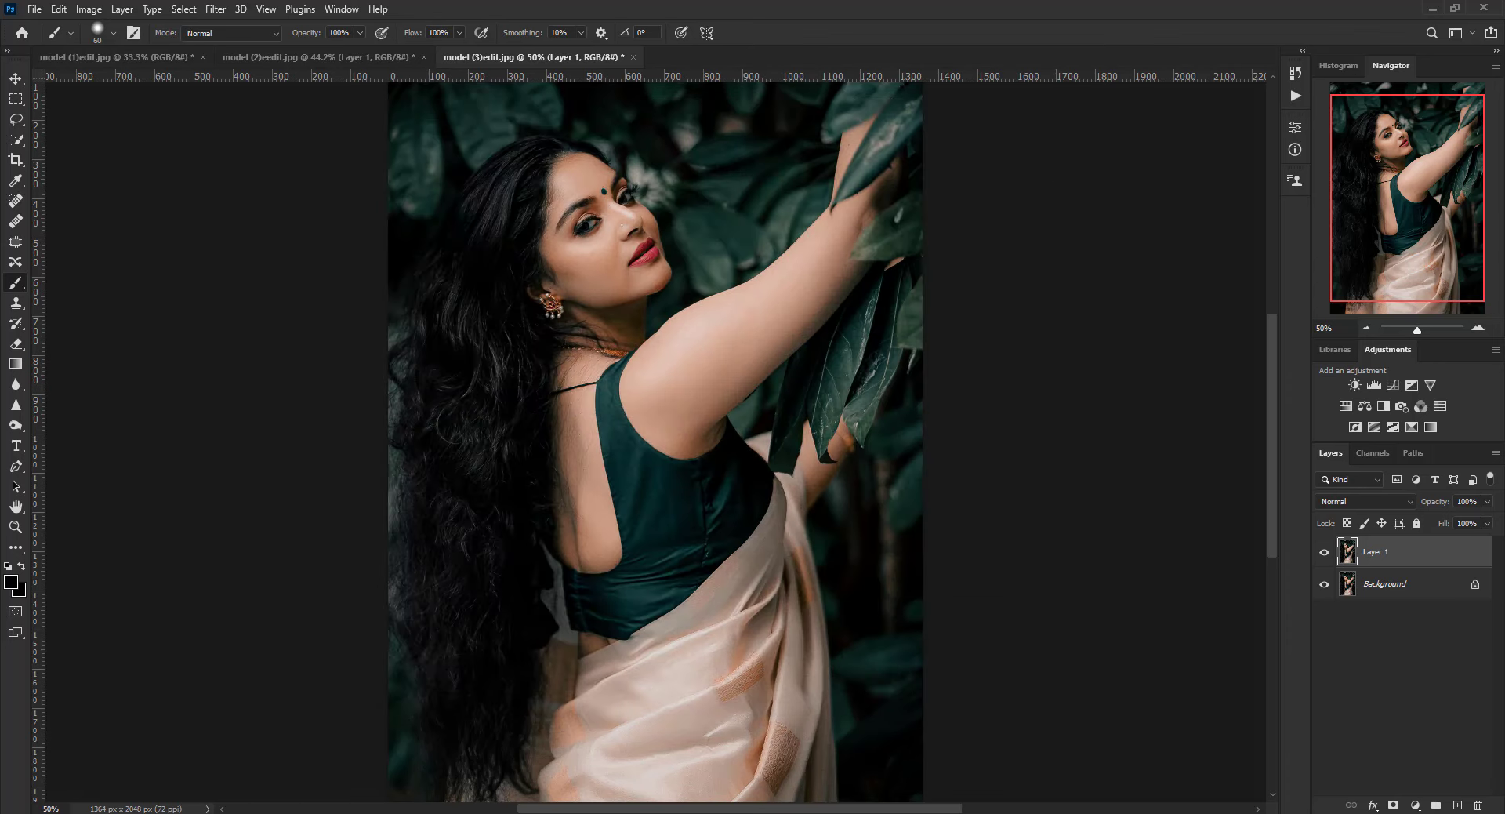
pyautogui.click(15, 78)
pyautogui.hotkey('ctrl', 'e')
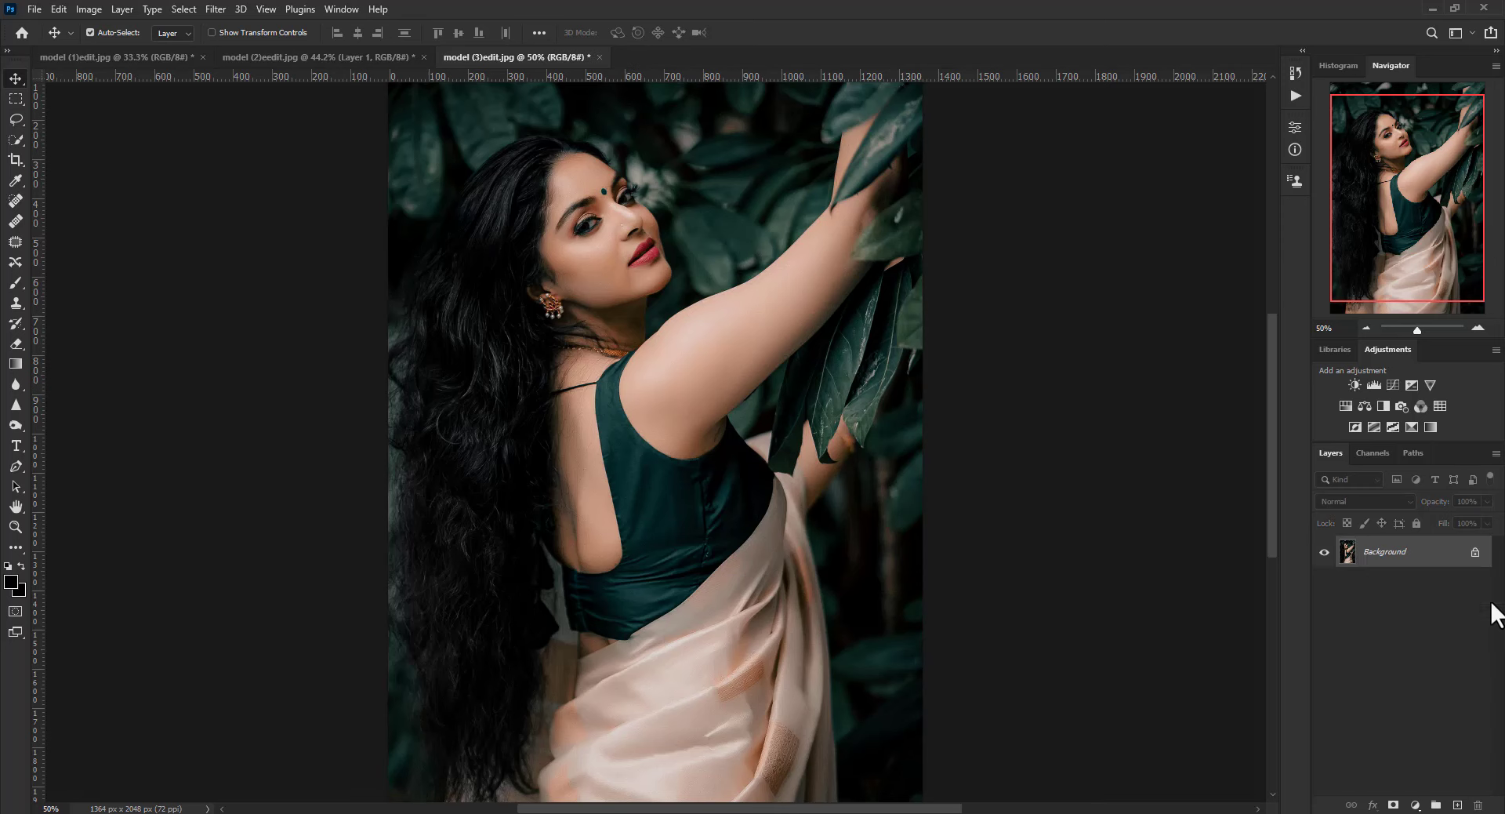
# In the first portrait, duplicate the layer and apply Selective Color Whites Black -30
pyautogui.click(175, 56)
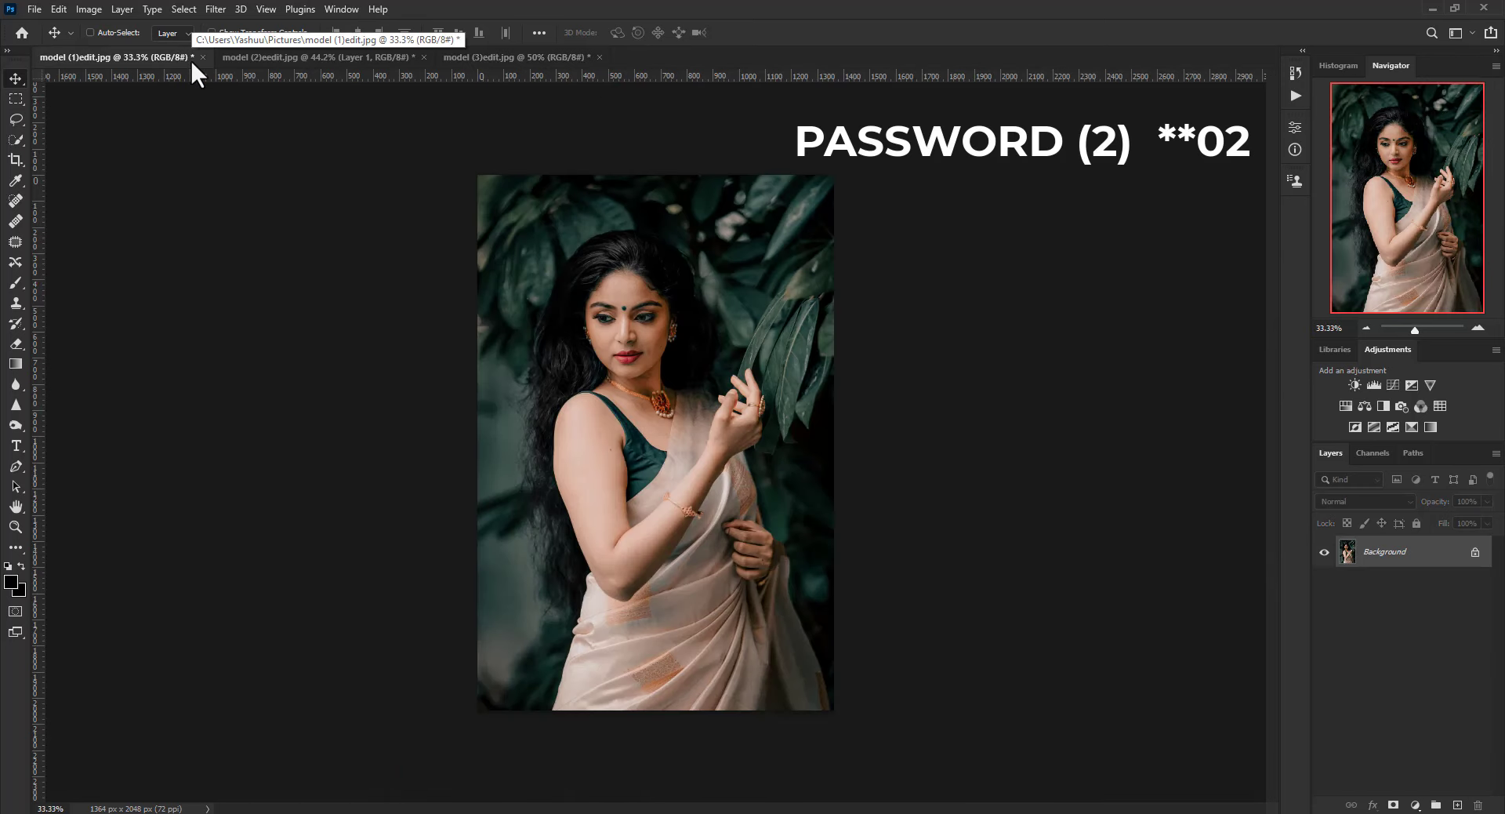
pyautogui.hotkey('ctrl', 'j')
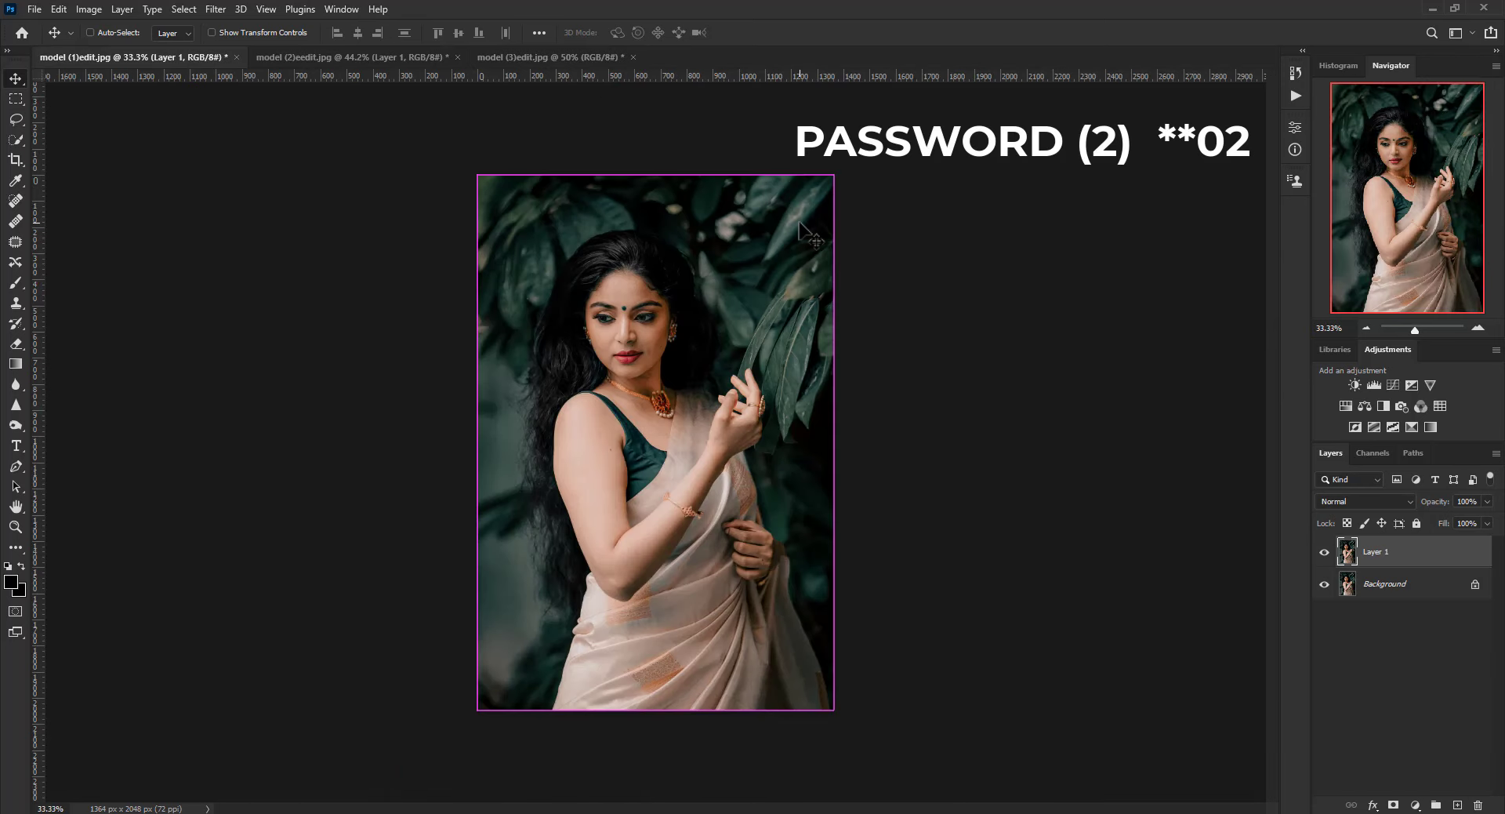
pyautogui.hotkey('ctrl', 'shift', 'u')
pyautogui.click(1035, 264)
pyautogui.click(1014, 409)
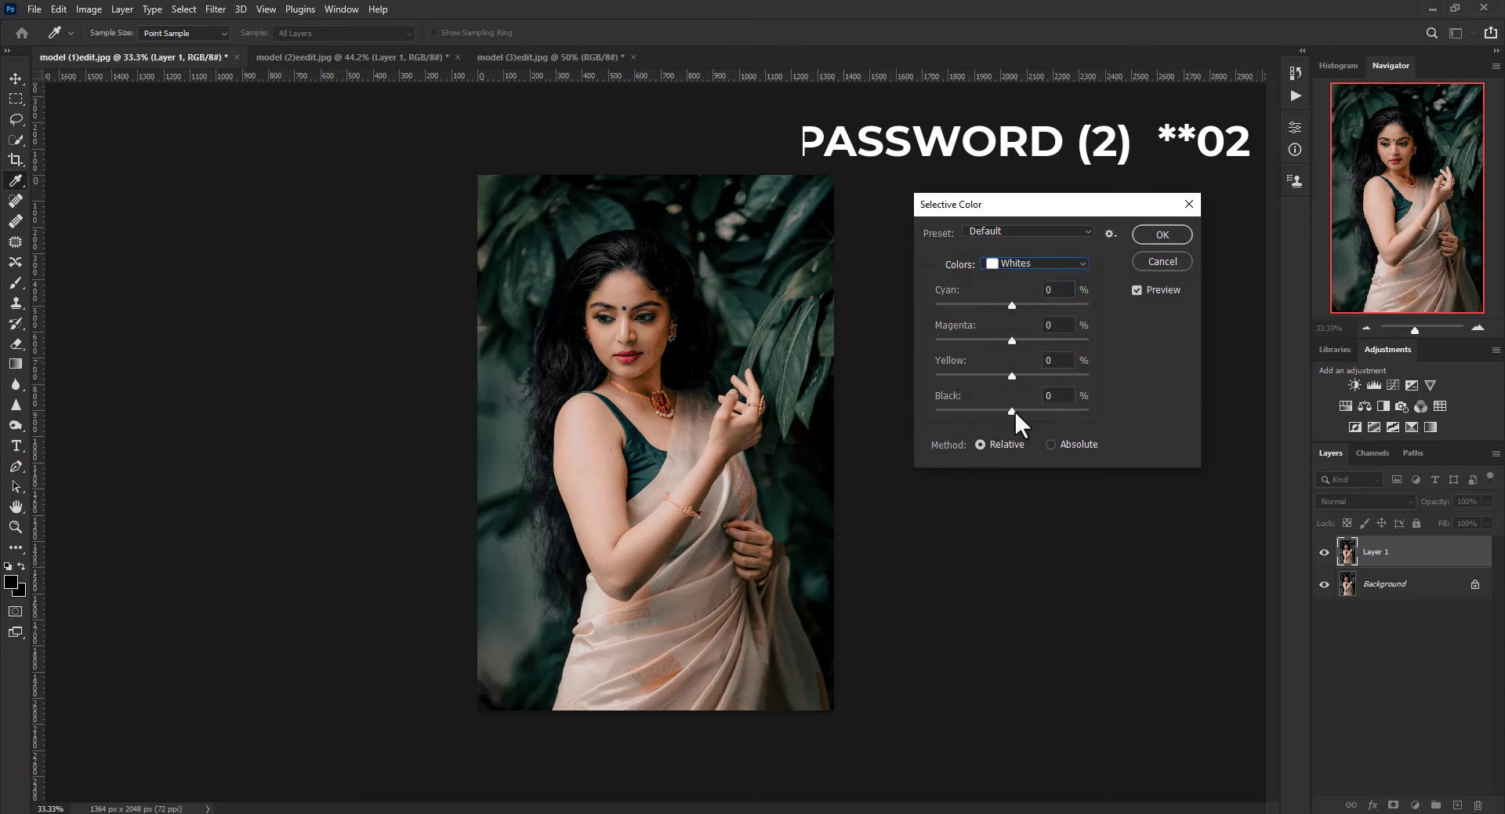
pyautogui.moveTo(1012, 411); pyautogui.dragTo(988, 411)
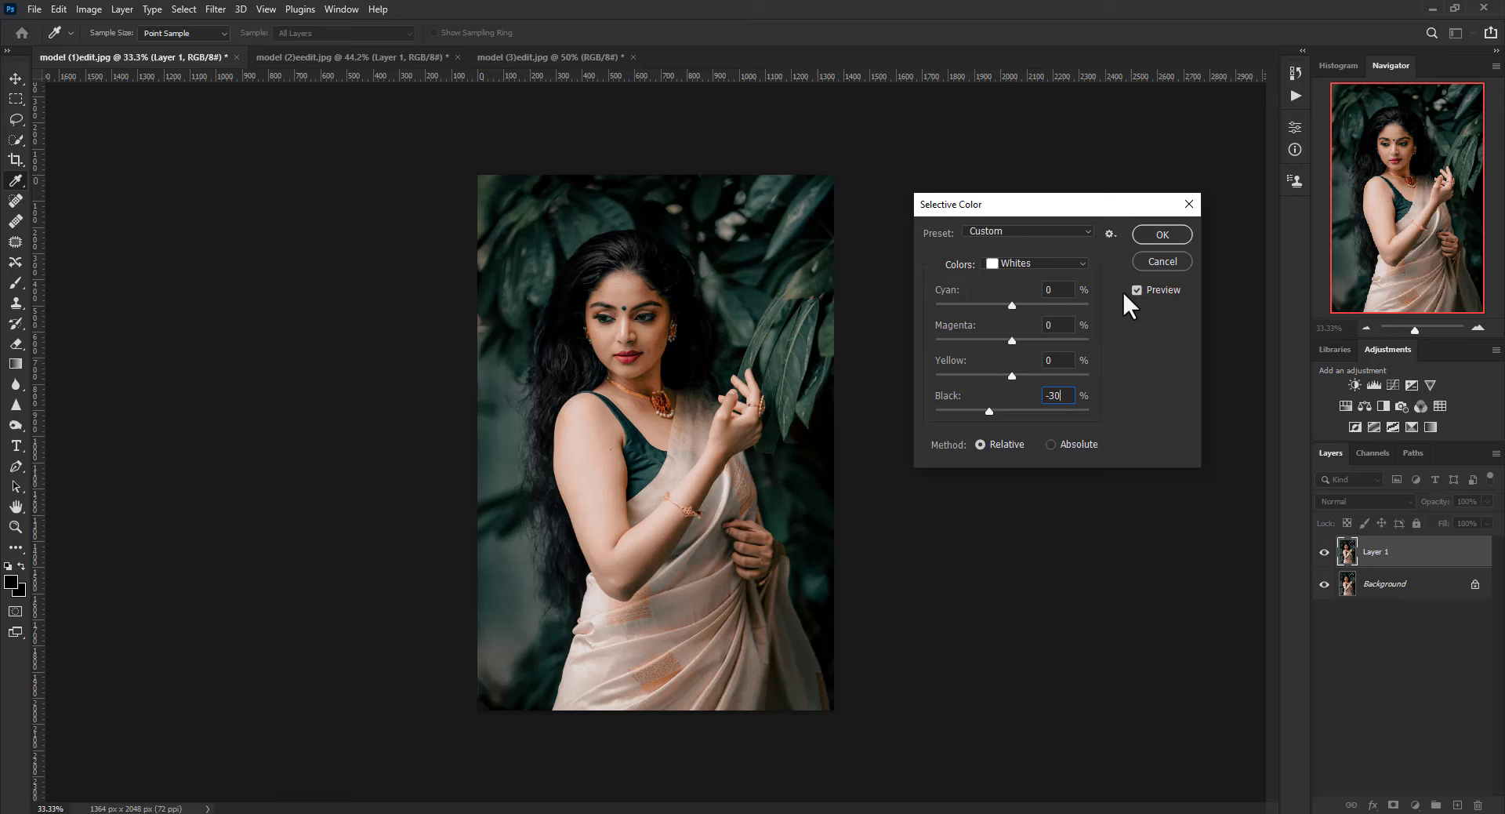
pyautogui.press('Return')
# Apply Portraiture smoothing with a sampled skin tone, flatten, and fit the image on screen
pyautogui.hotkey('ctrl', 'l')
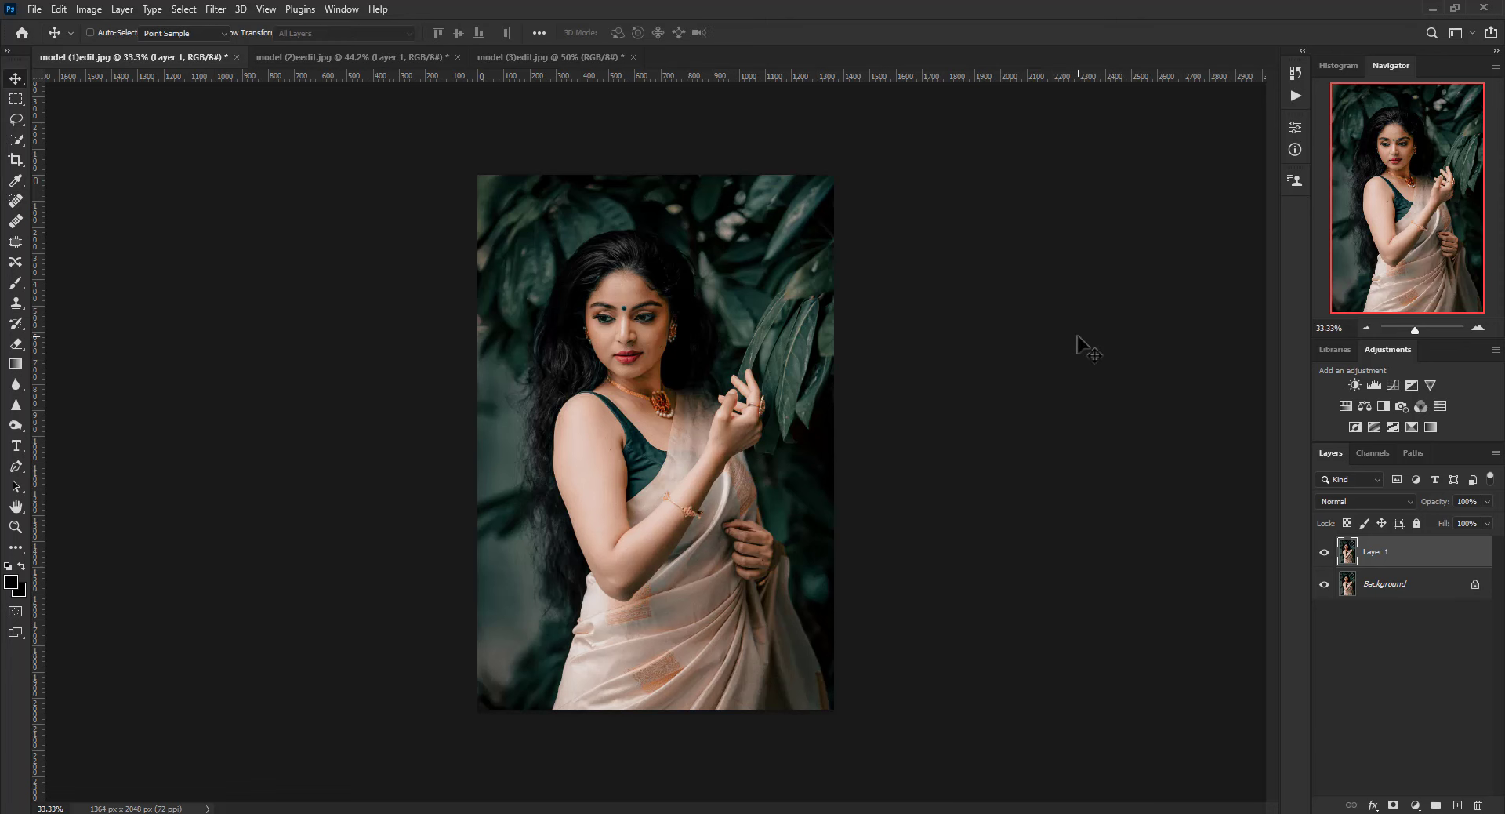
pyautogui.click(1183, 240)
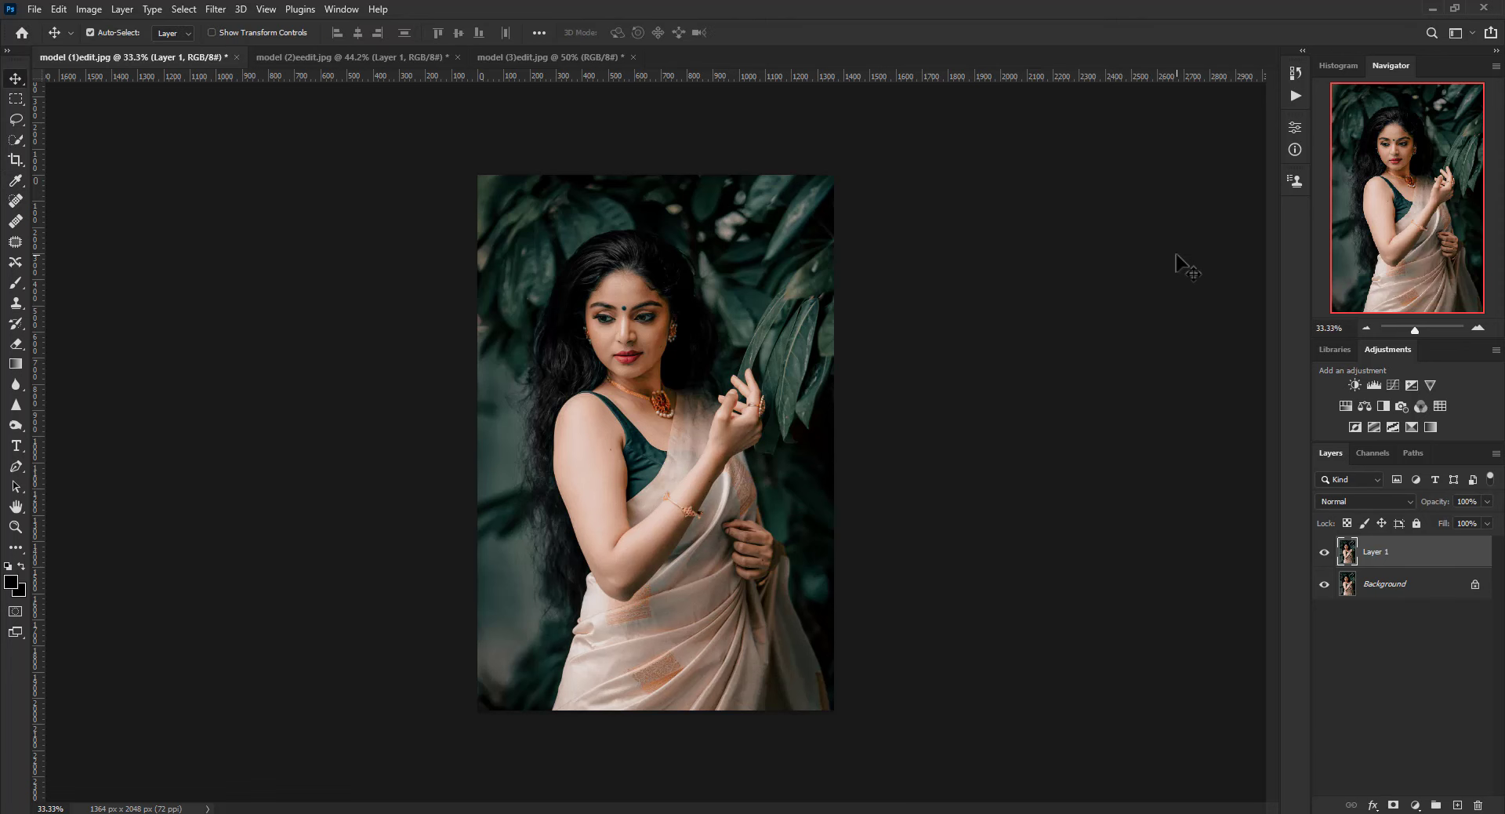
pyautogui.hotkey('ctrl', 'alt', 'f')
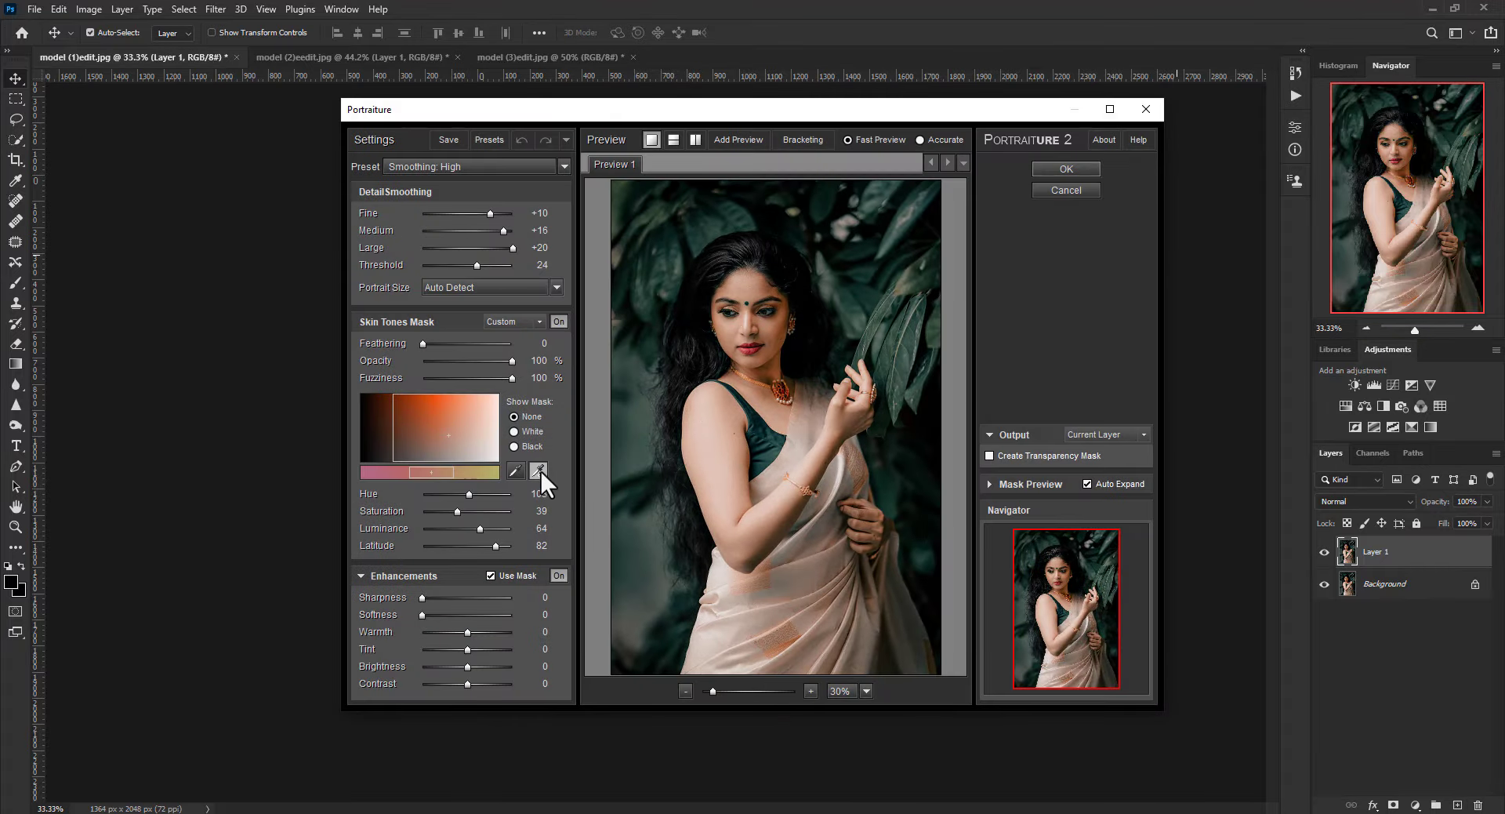
pyautogui.click(539, 470)
pyautogui.click(774, 320)
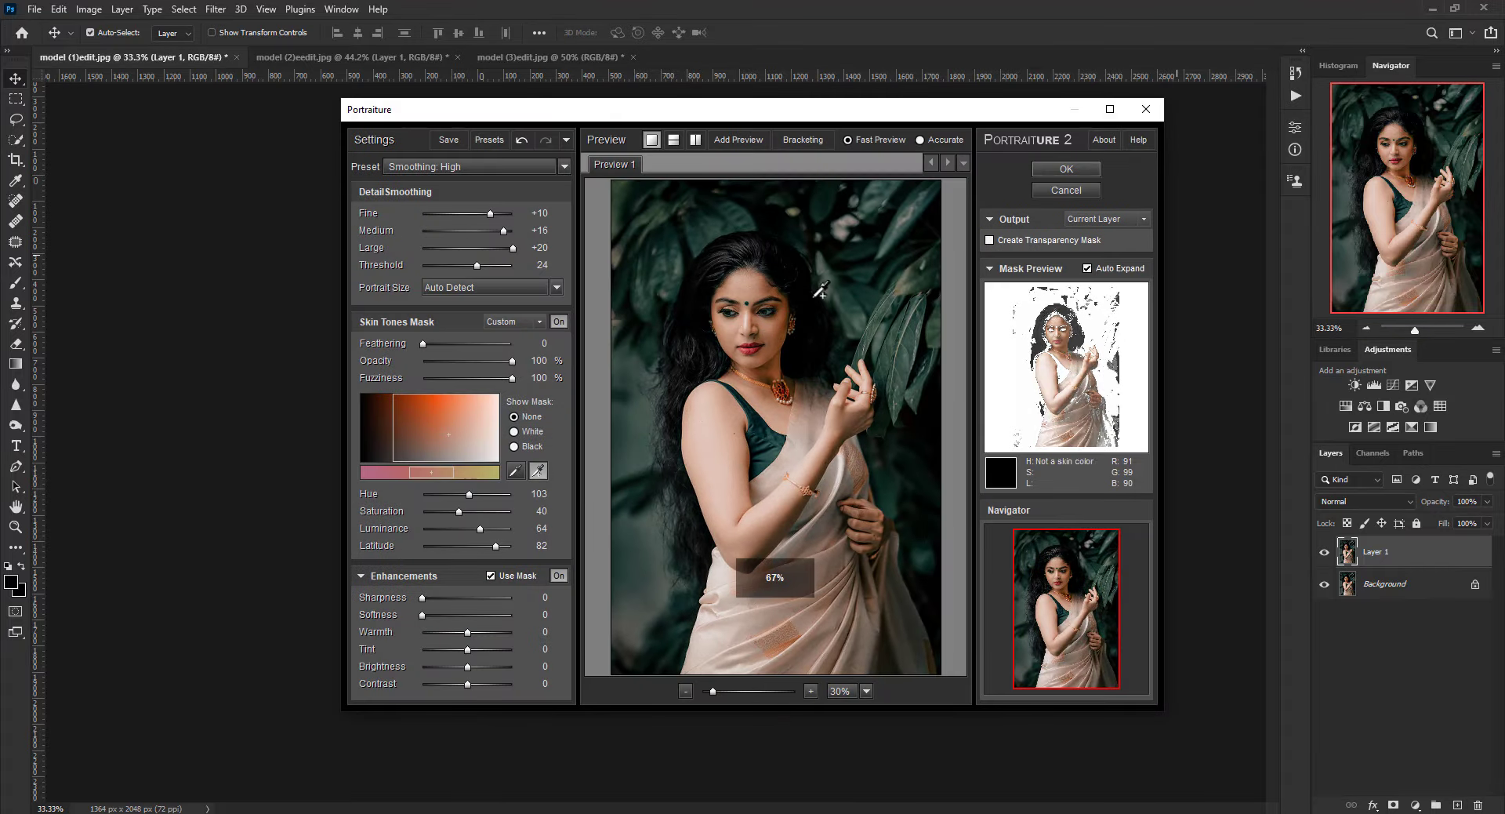
pyautogui.click(1074, 168)
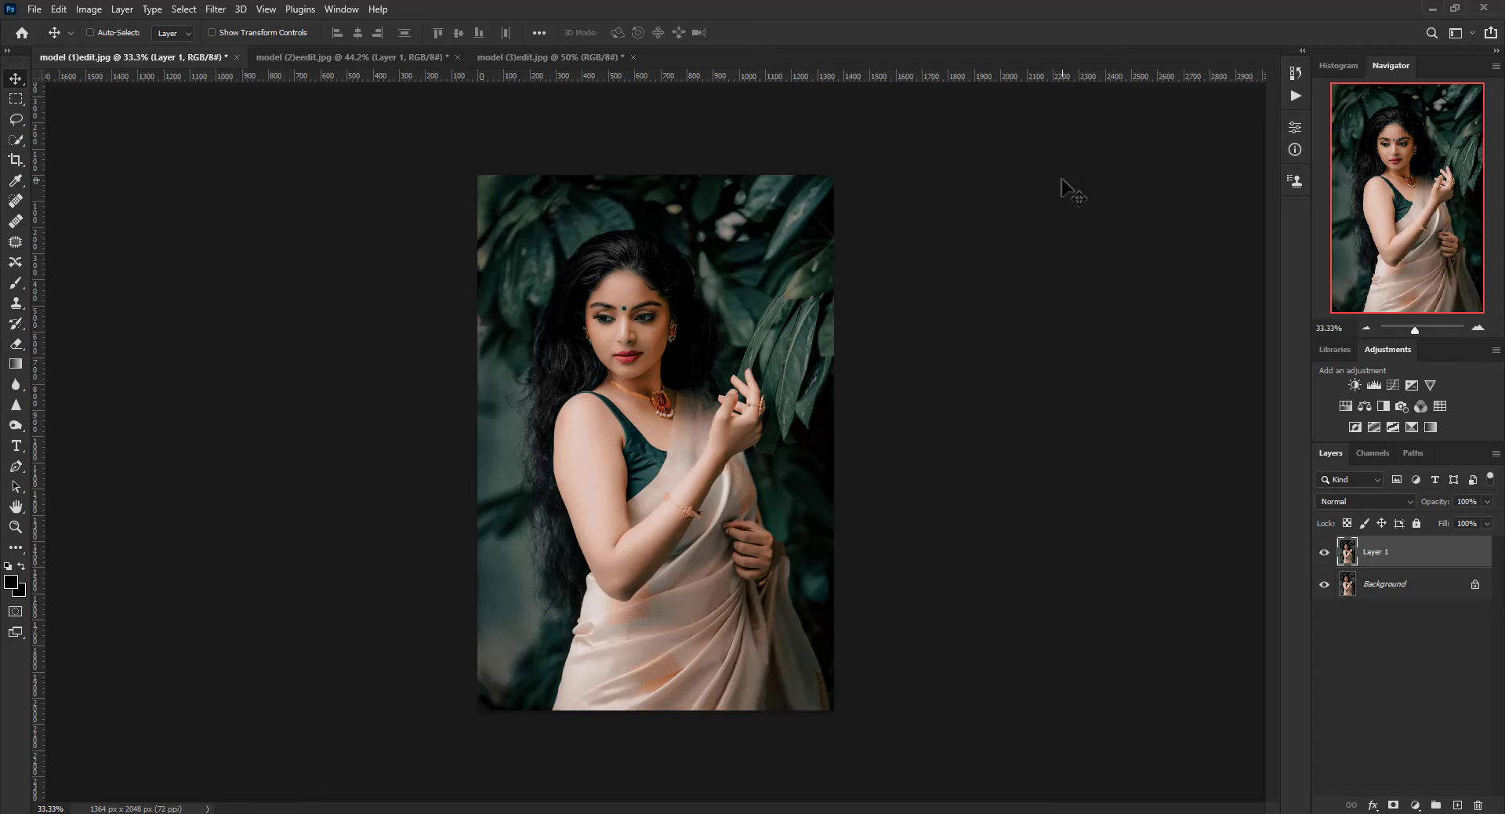
pyautogui.hotkey('ctrl', 'e')
pyautogui.hotkey('ctrl', '0')
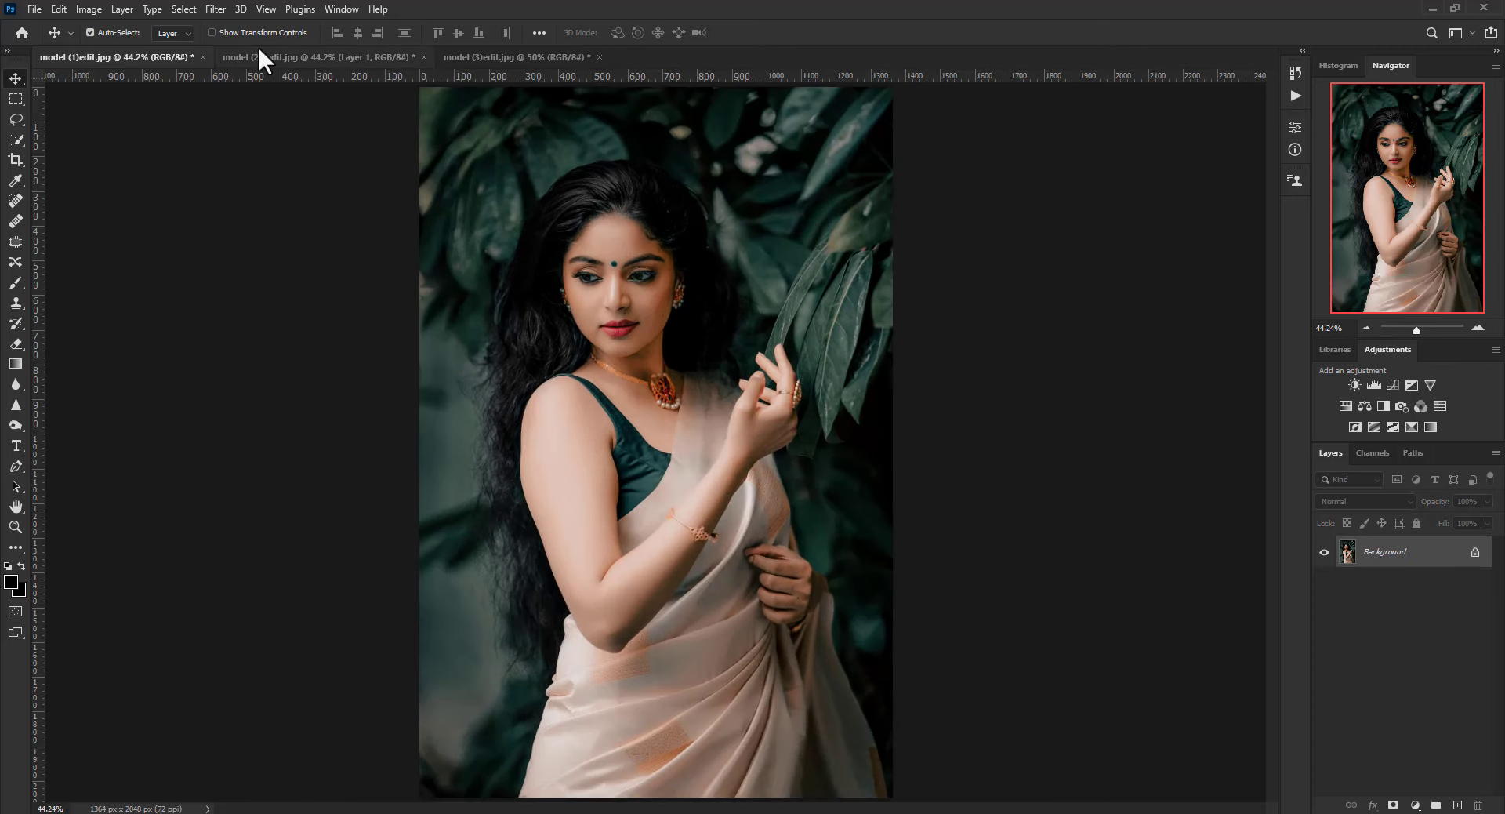
# Review the finished second portrait, then return to the finished third portrait
pyautogui.click(262, 56)
pyautogui.click(461, 63)
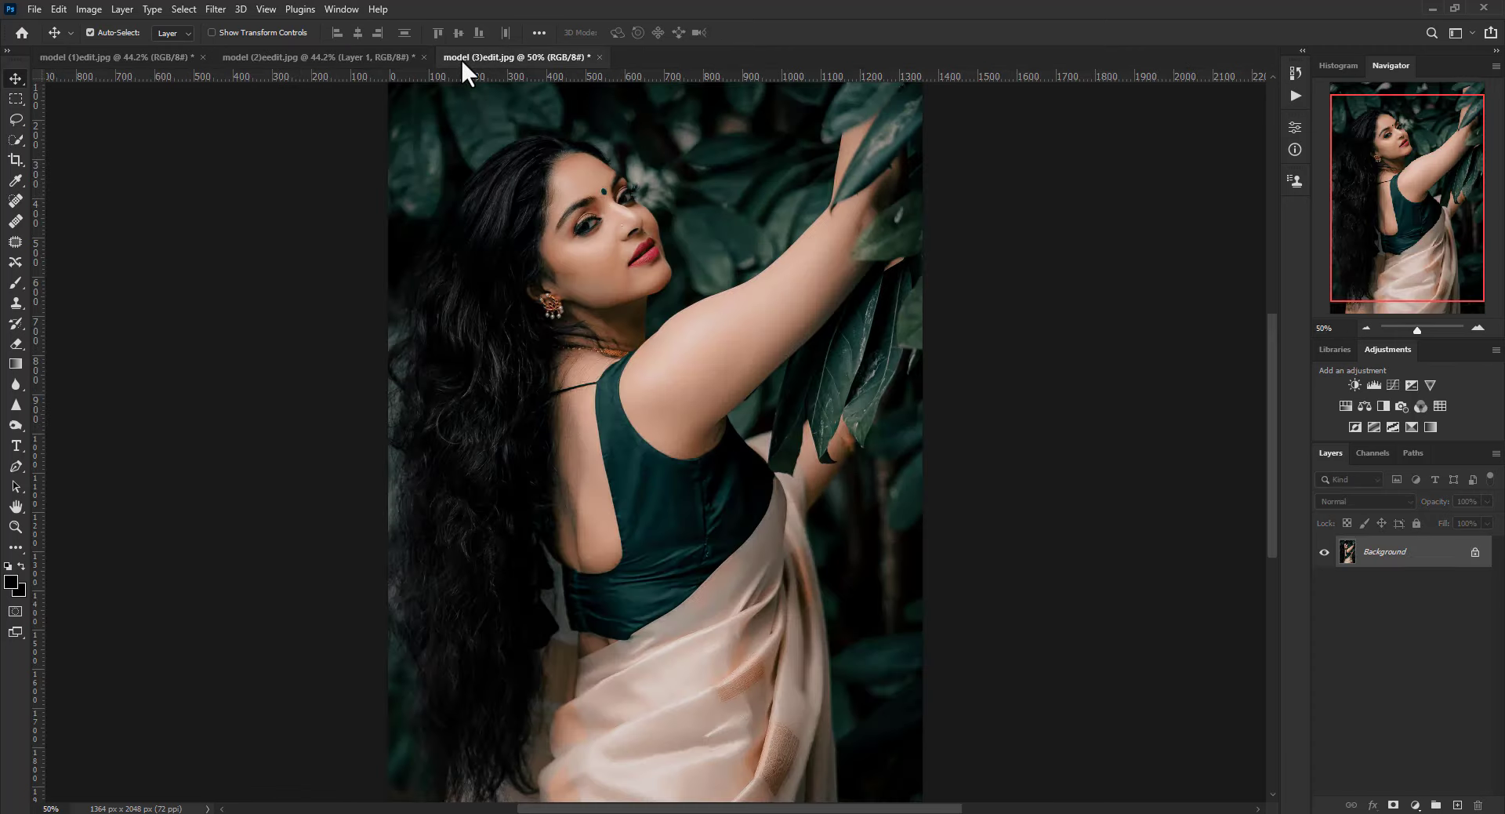